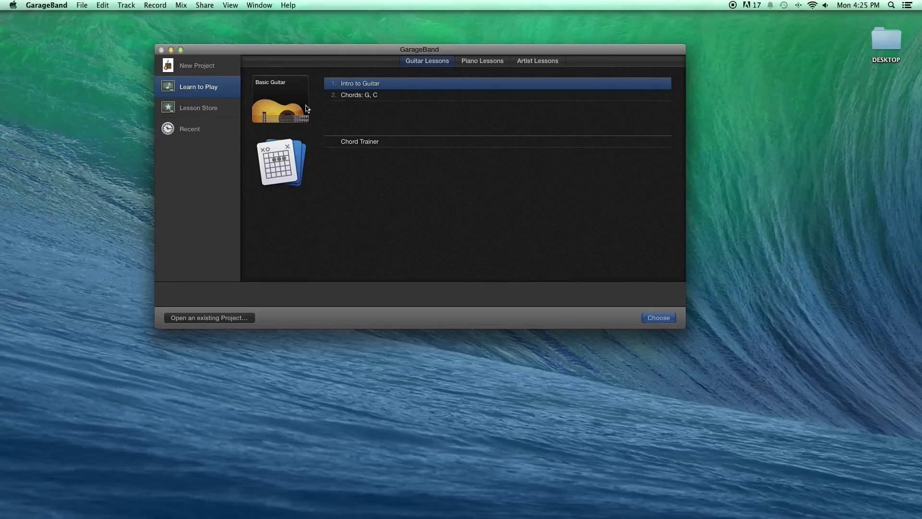
- Look at the available piano and guitar lessons and the Lesson Store
left_click(480, 61)
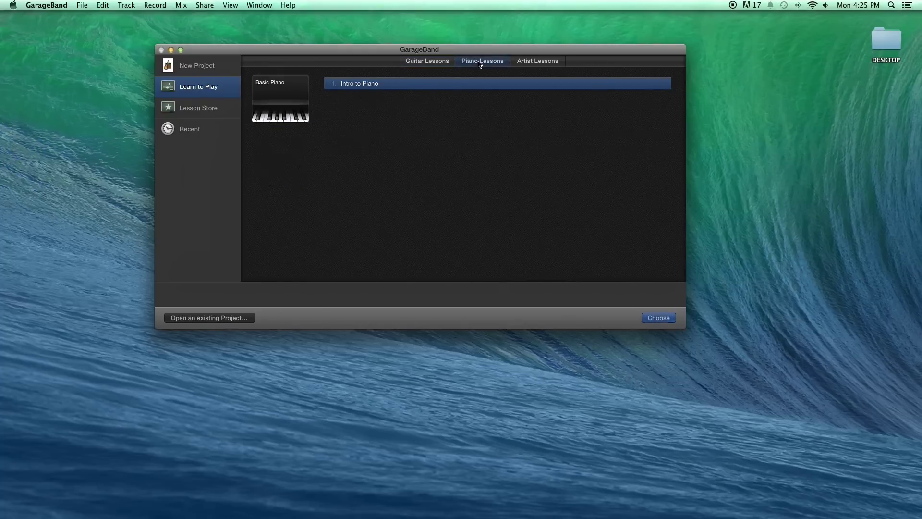
left_click(438, 62)
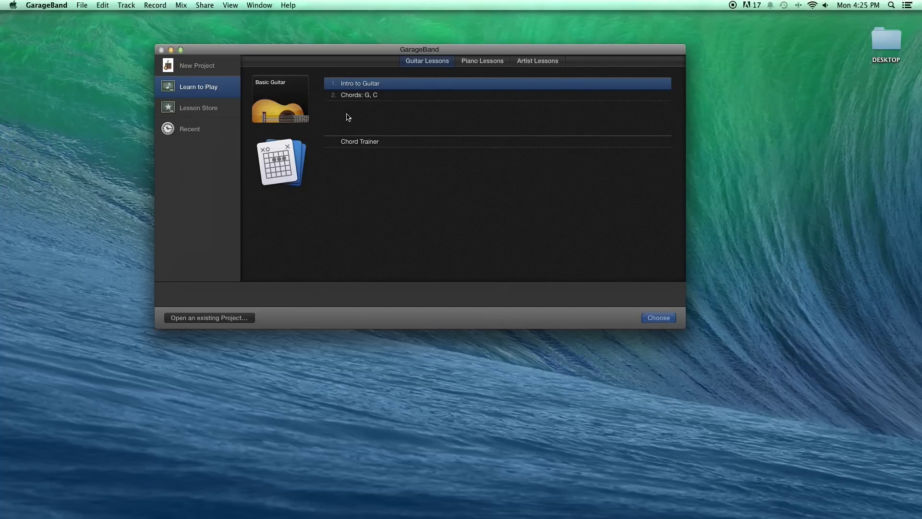
left_click(191, 109)
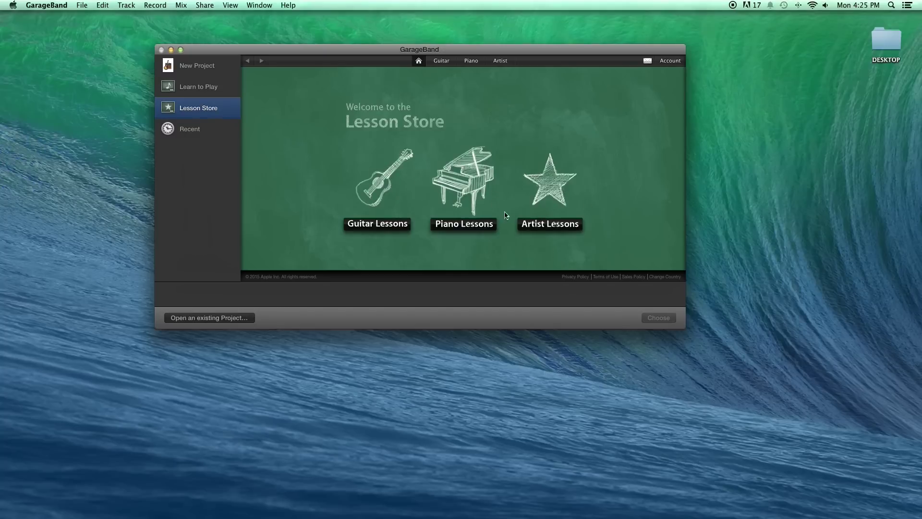
- Look through the list of recent projects
left_click(204, 138)
scroll(460, 193, "down", 3)
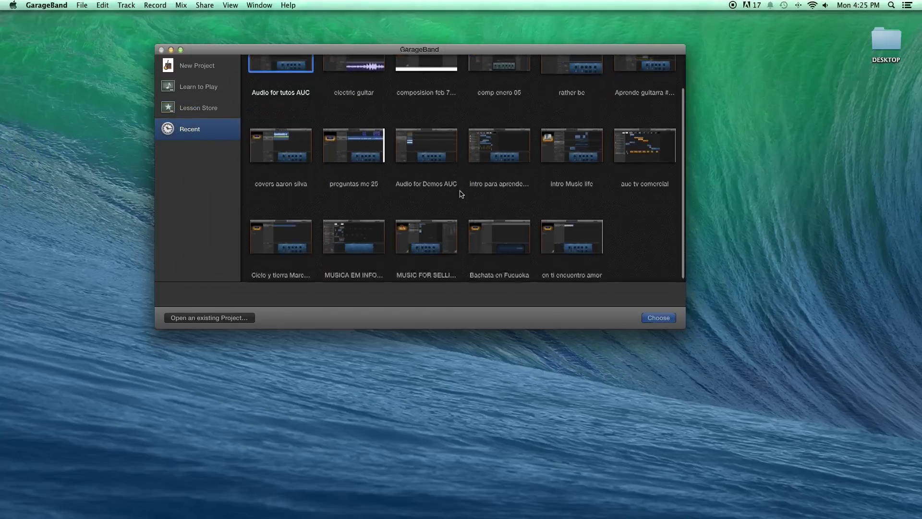
scroll(460, 193, "up", 2)
scroll(333, 138, "down", 2)
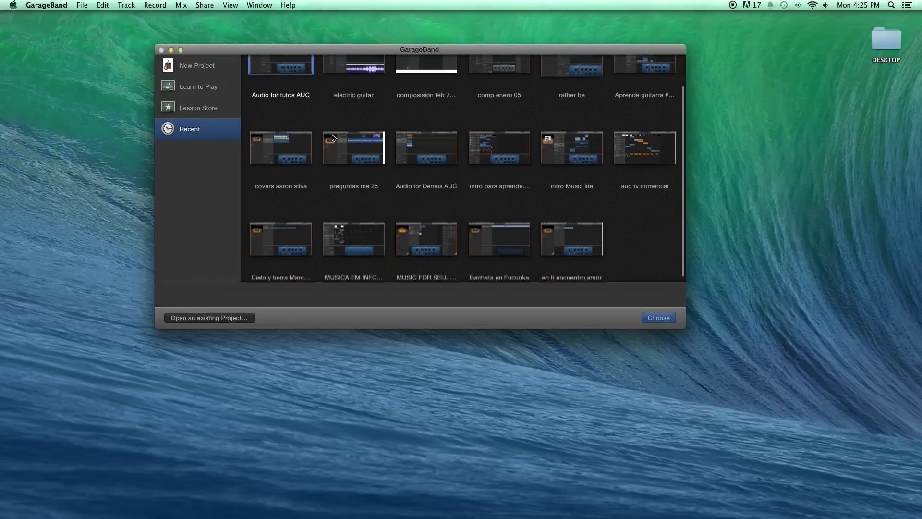
scroll(332, 138, "up", 2)
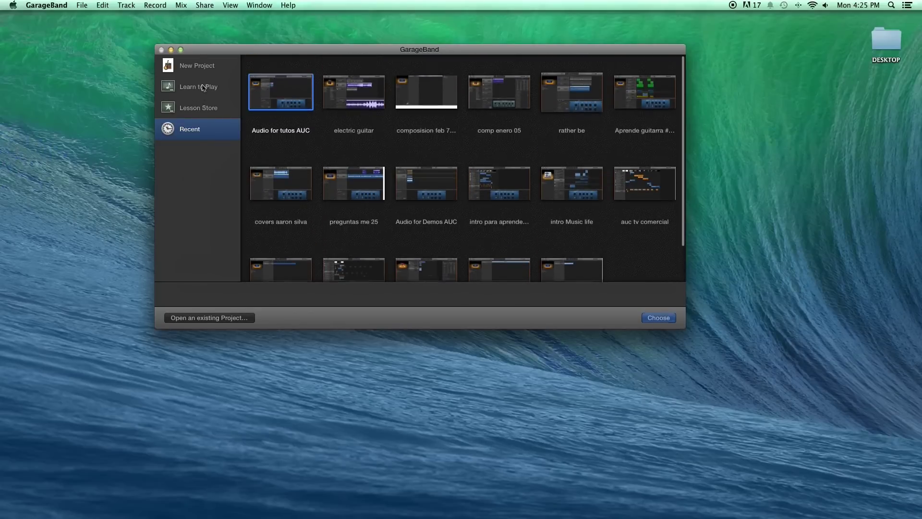
- Create a new Keyboard Collection project and look through its tracks from Classic Electric Piano to Sync Lead
left_click(204, 68)
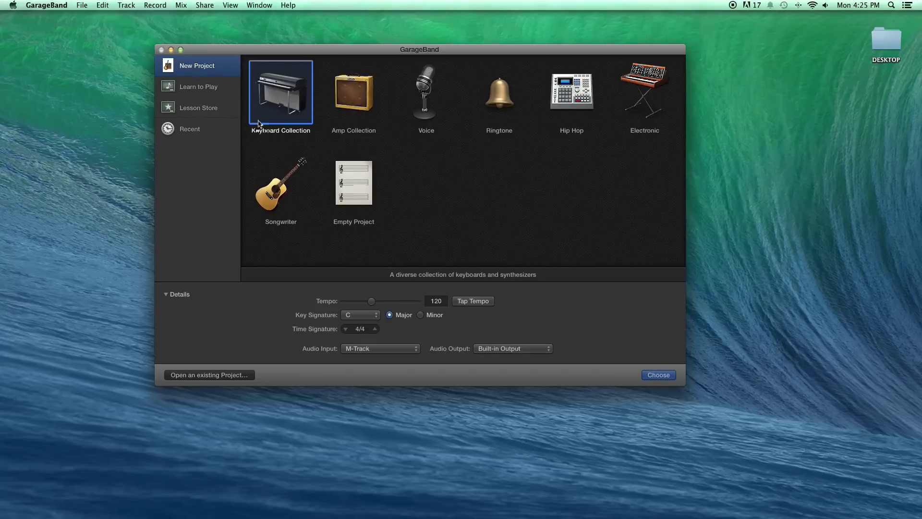
double_click(281, 94)
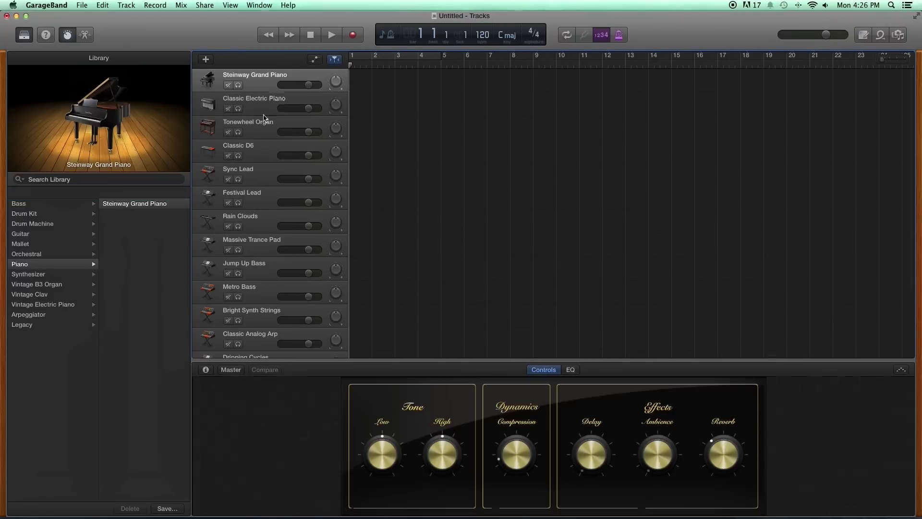
left_click(260, 105)
left_click(260, 131)
left_click(260, 153)
left_click(259, 151)
left_click(259, 176)
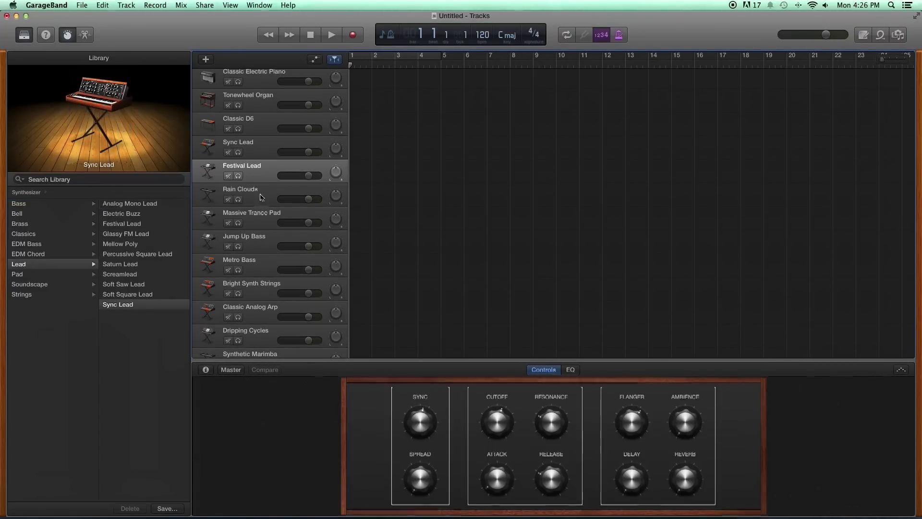
- Look through the remaining keyboard tracks down to Italo Disco Patterns, and close the project without saving
left_click(256, 199)
left_click(258, 224)
left_click(259, 247)
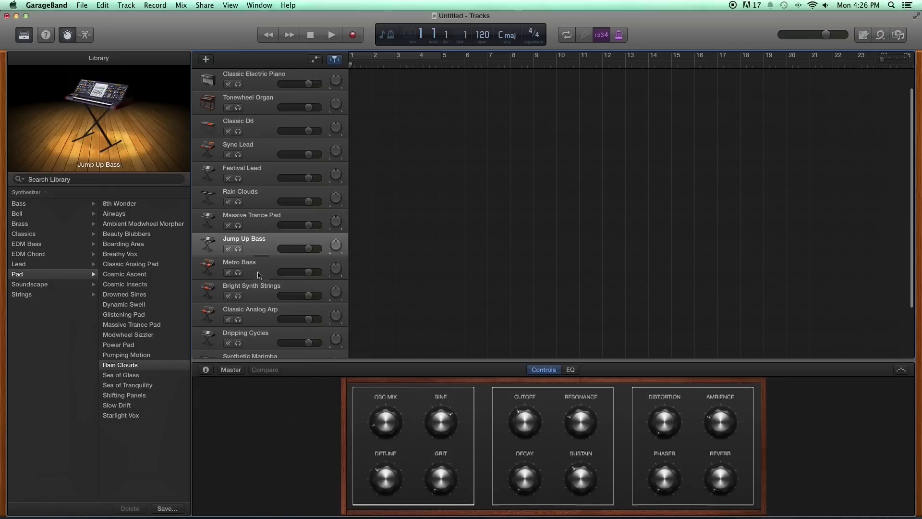
left_click(260, 273)
scroll(261, 274, "down", 1)
left_click(260, 272)
left_click(259, 294)
left_click(260, 316)
scroll(259, 317, "down", 1)
left_click(261, 324)
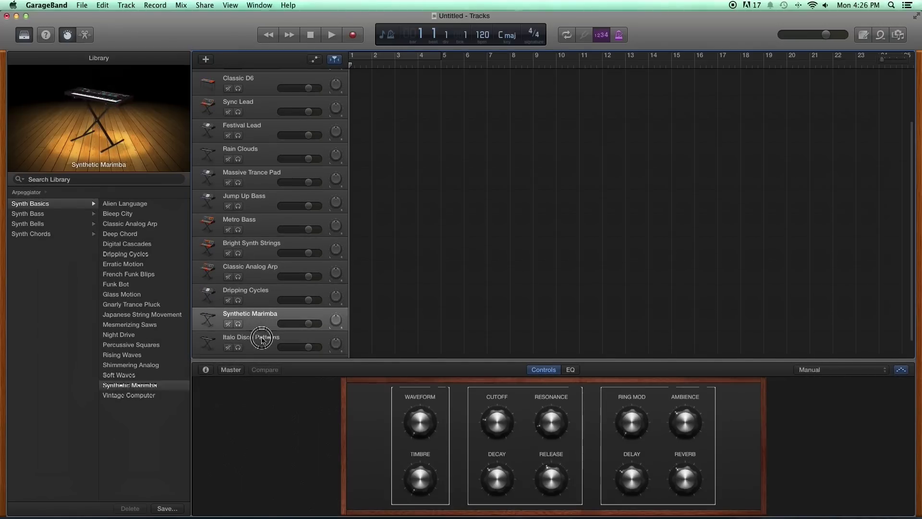
left_click(263, 329)
scroll(263, 329, "up", 3)
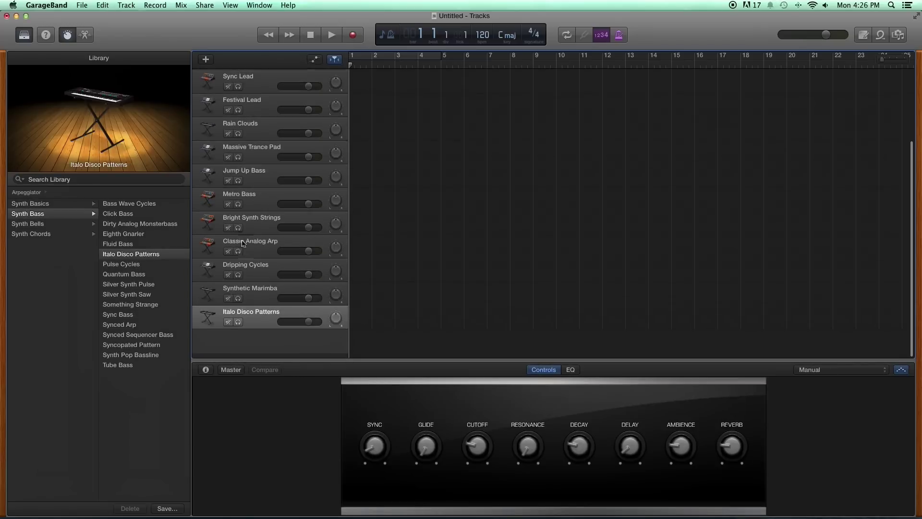
left_click(6, 16)
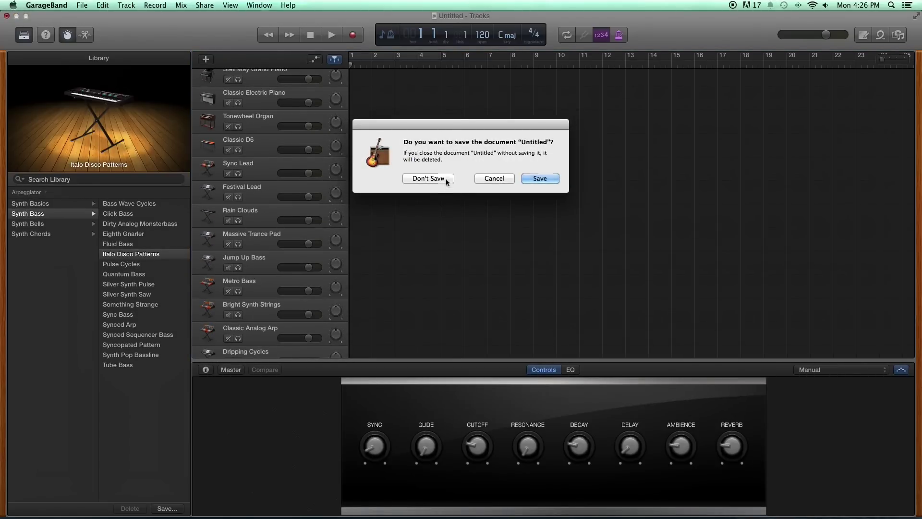
left_click(442, 183)
- Create a new Amp Collection project and look through its tracks from Amazing Tweed to Royal Rock
double_click(353, 93)
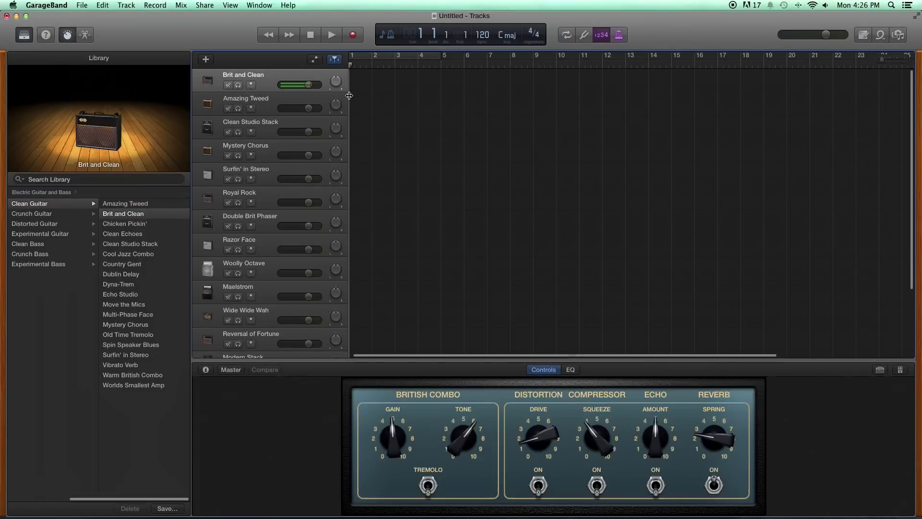
left_click(279, 106)
left_click(274, 127)
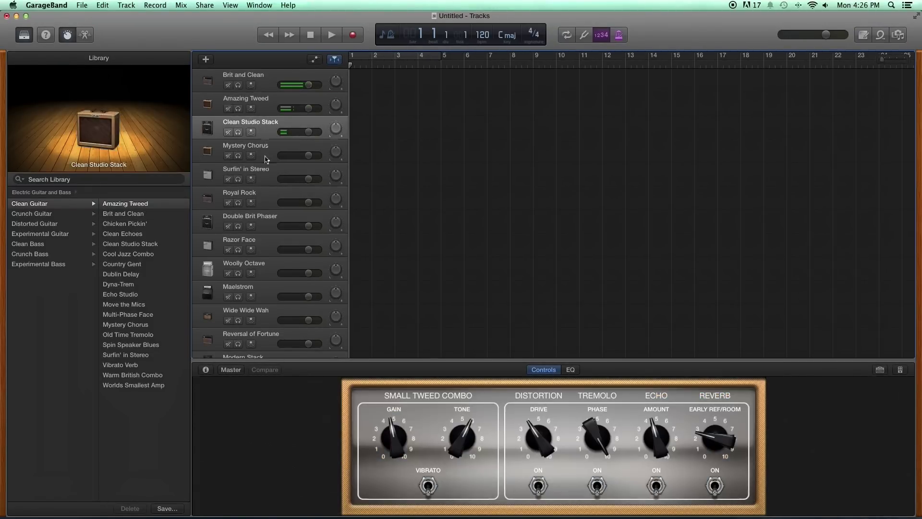
left_click(269, 149)
left_click(267, 180)
left_click(266, 196)
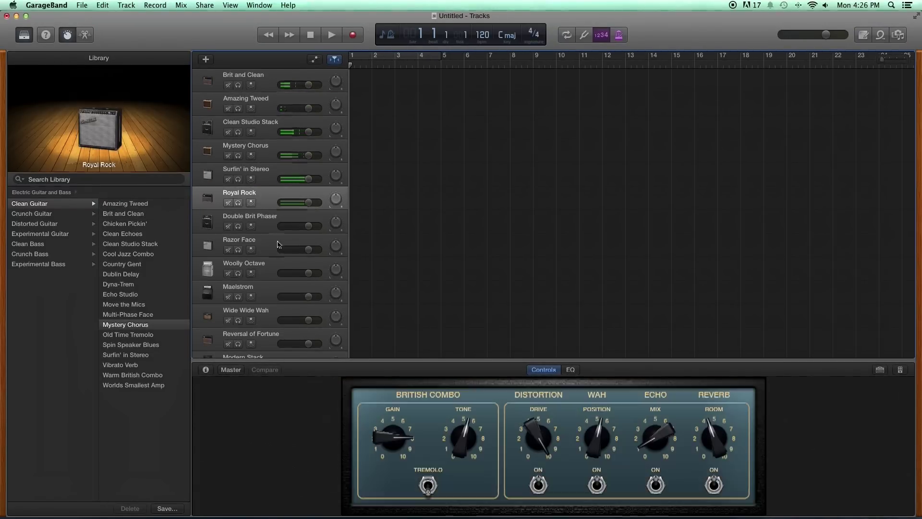
- Look through the amp tracks from Double Brit Phaser to Modern Stack, and close the project without saving
left_click(257, 227)
left_click(262, 247)
left_click(265, 271)
left_click(269, 294)
left_click(269, 278)
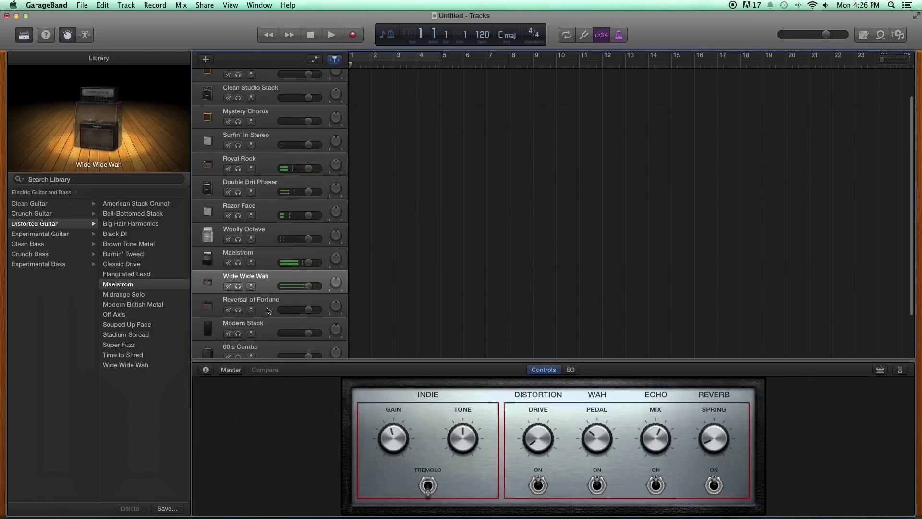
left_click(270, 302)
left_click(270, 322)
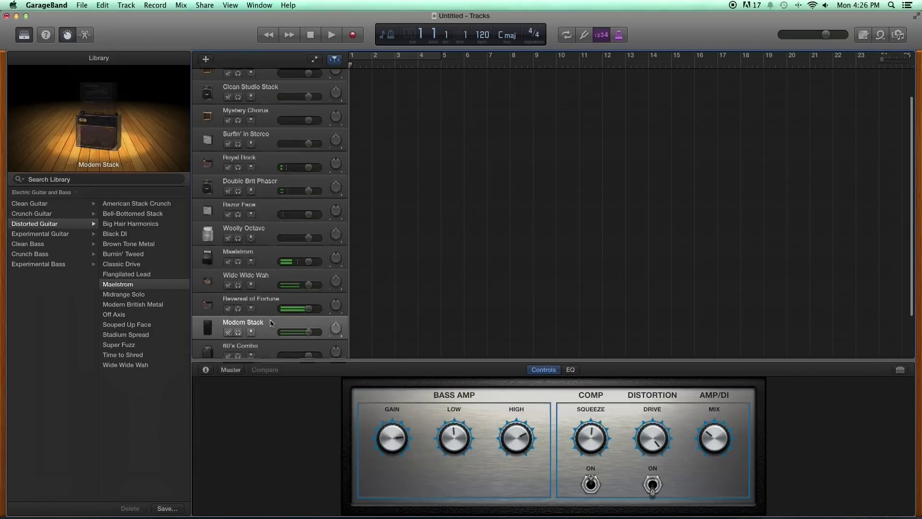
left_click(8, 16)
left_click(422, 179)
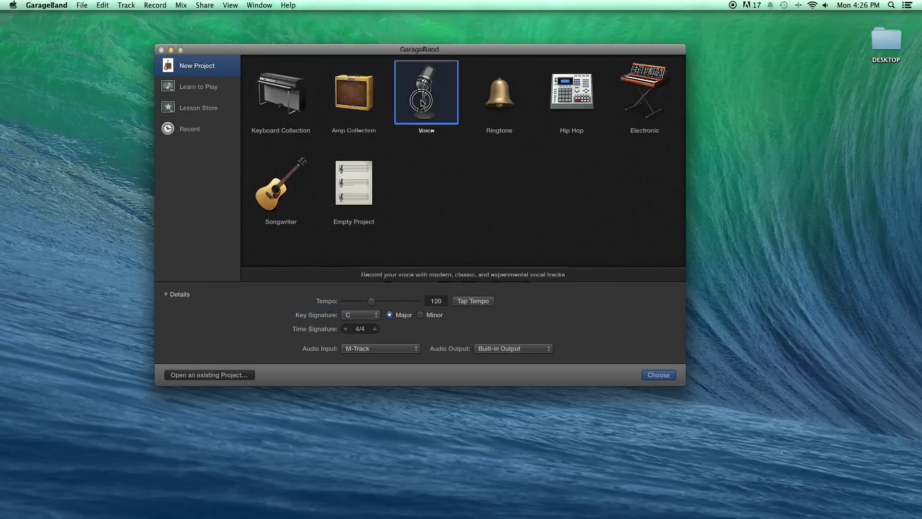
- Create a new Voice project and look through its tracks from Bright Vocal to Dance Vocal
double_click(421, 98)
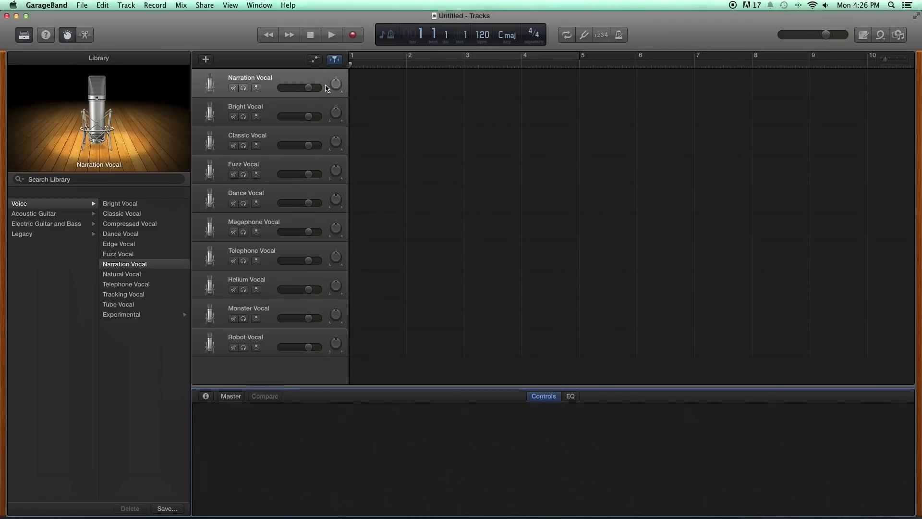
left_click(275, 121)
left_click(277, 145)
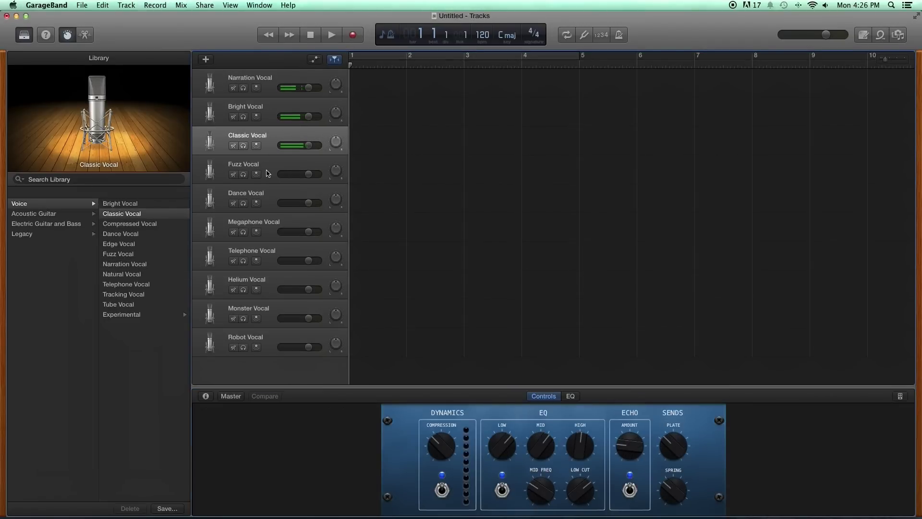
left_click(268, 173)
left_click(267, 200)
- Look through the vocal tracks from Megaphone Vocal to Monster Vocal, and close the project without saving
left_click(265, 230)
left_click(274, 260)
left_click(270, 288)
left_click(269, 309)
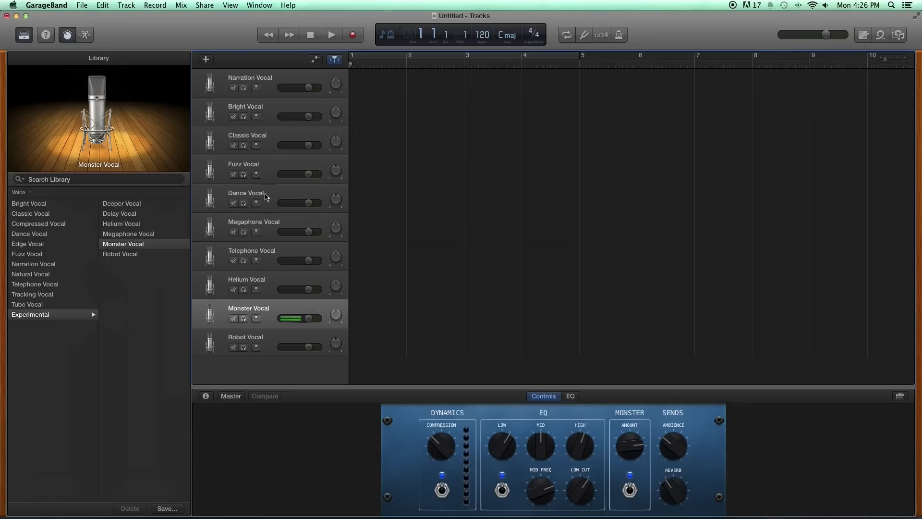
left_click(7, 16)
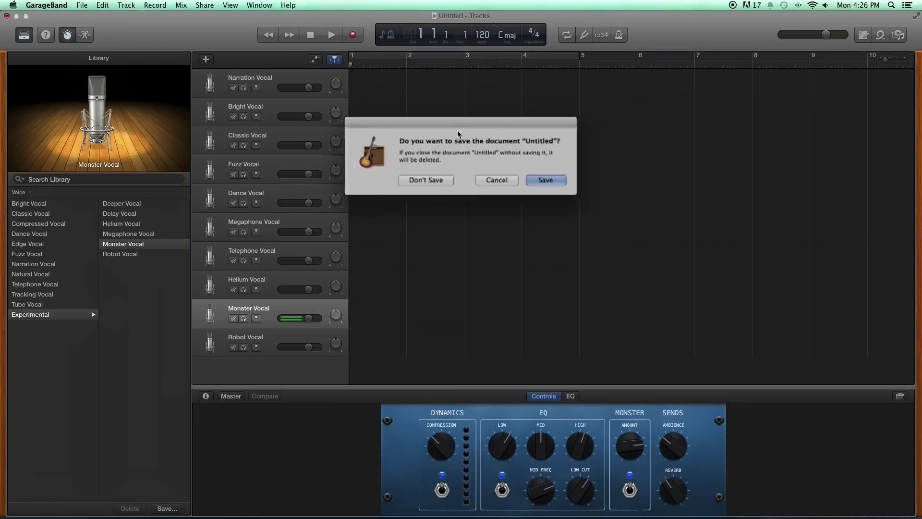
left_click(437, 179)
- Create a new Hip Hop project and look through its tracks from Vintage Synth Bass to String Ensemble
left_click(508, 106)
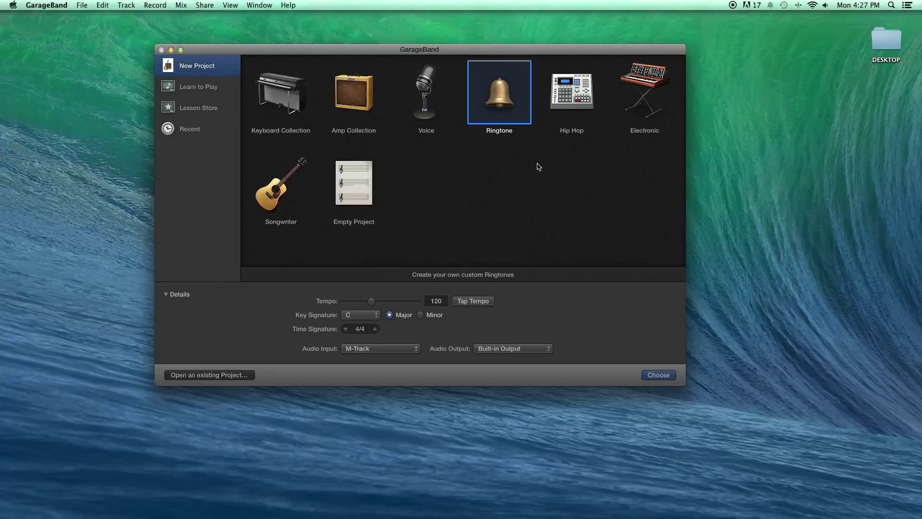
double_click(573, 85)
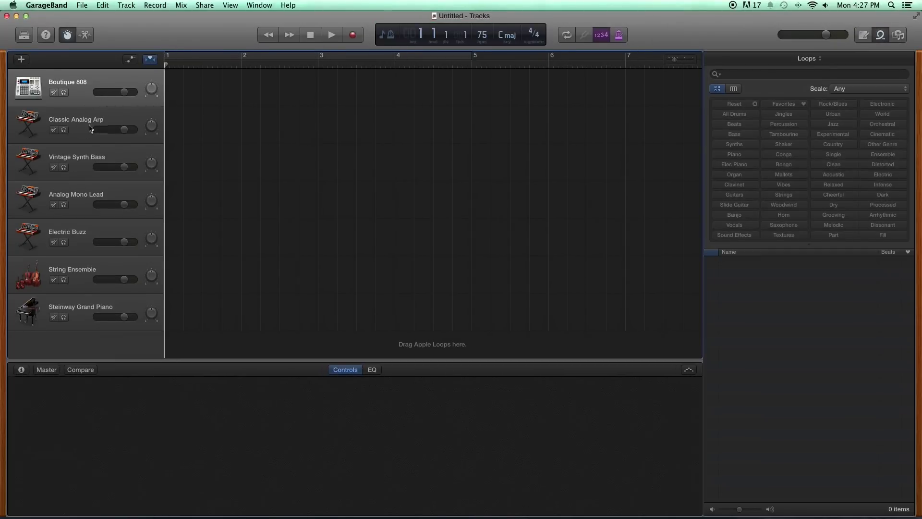
left_click(84, 158)
left_click(83, 189)
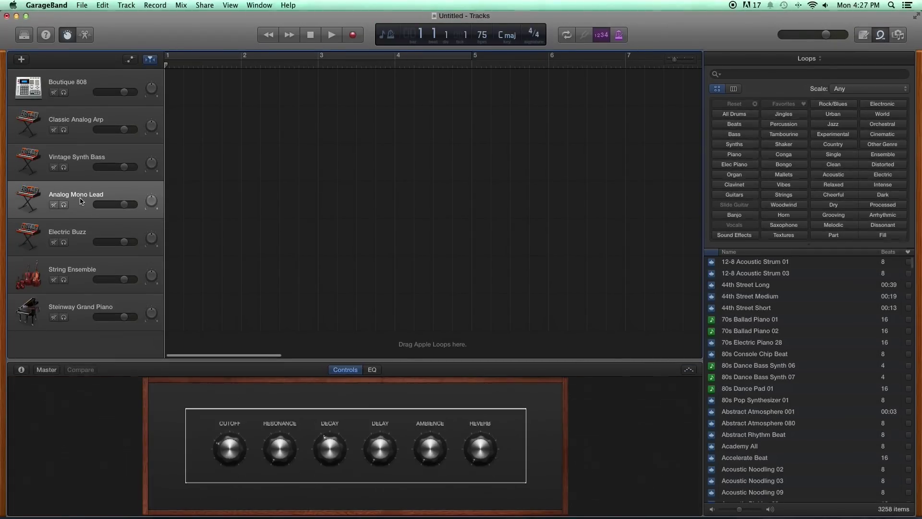
left_click(79, 233)
left_click(77, 274)
- Move the String Ensemble track below Steinway Grand Piano, and close the Hip Hop project without saving
left_click_drag(76, 275, 76, 315)
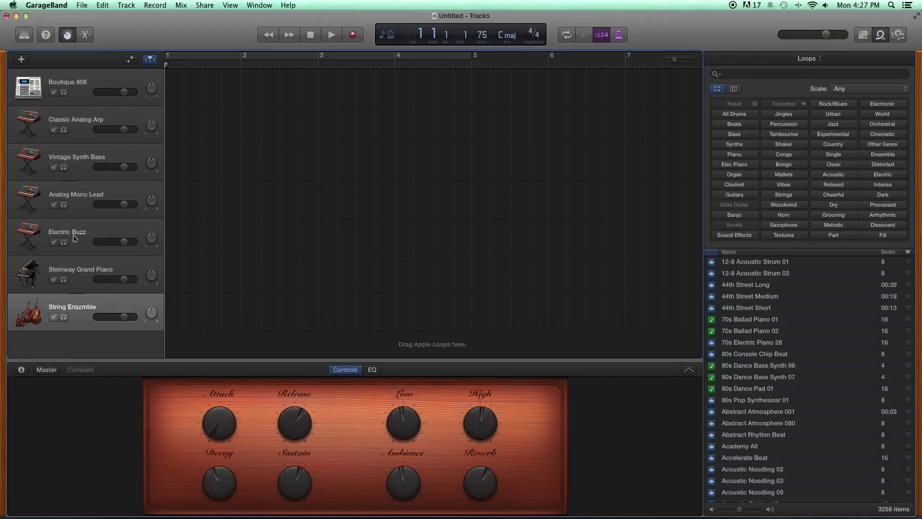
left_click(9, 17)
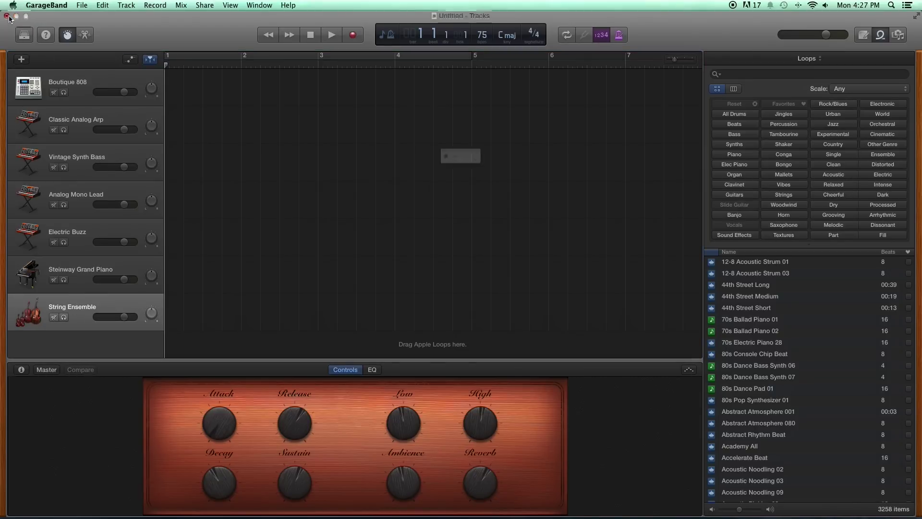
left_click(420, 176)
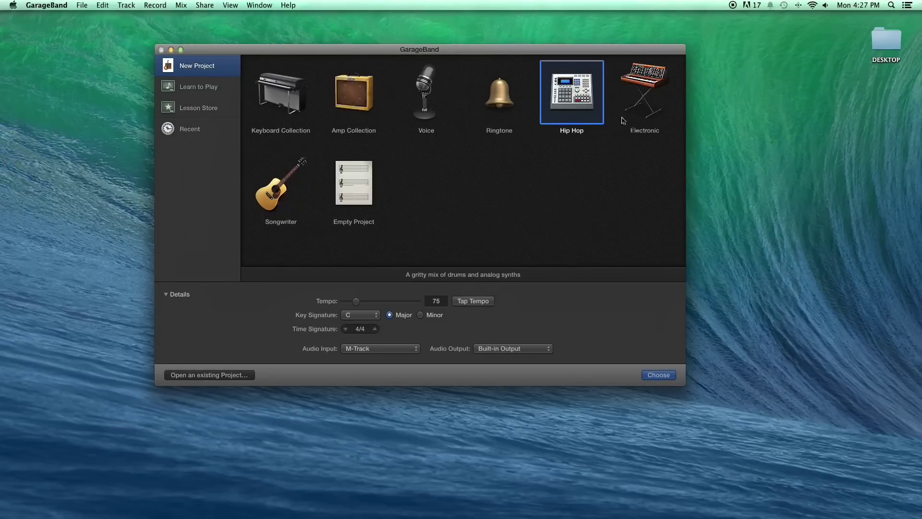
- Create a new Electronic project and look through its tracks from Festival Lead up to Juicy Pump Bass
key("Escape")
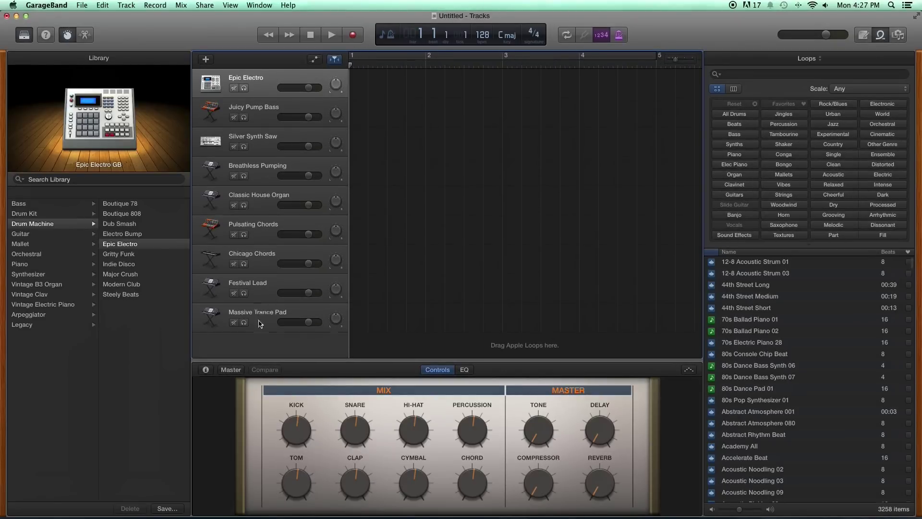
left_click(261, 294)
left_click(261, 259)
left_click(261, 230)
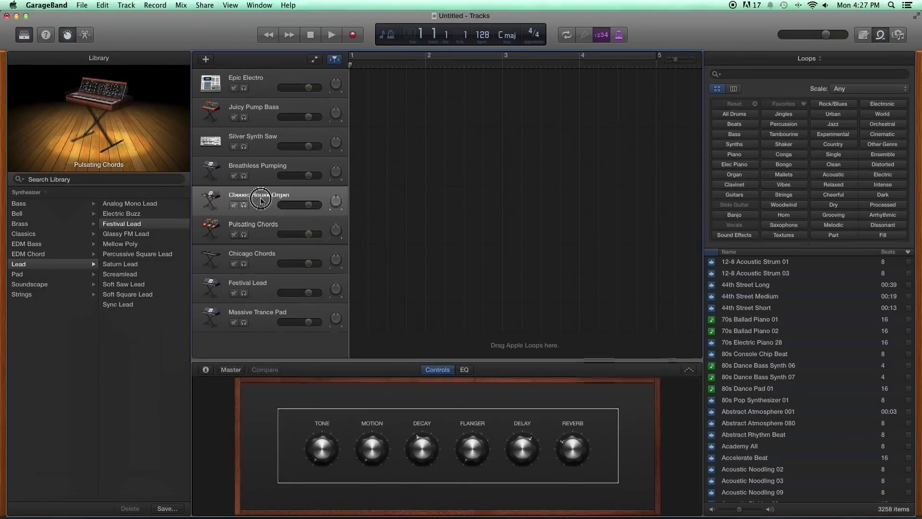
left_click(260, 200)
left_click(261, 172)
left_click(261, 142)
left_click(259, 117)
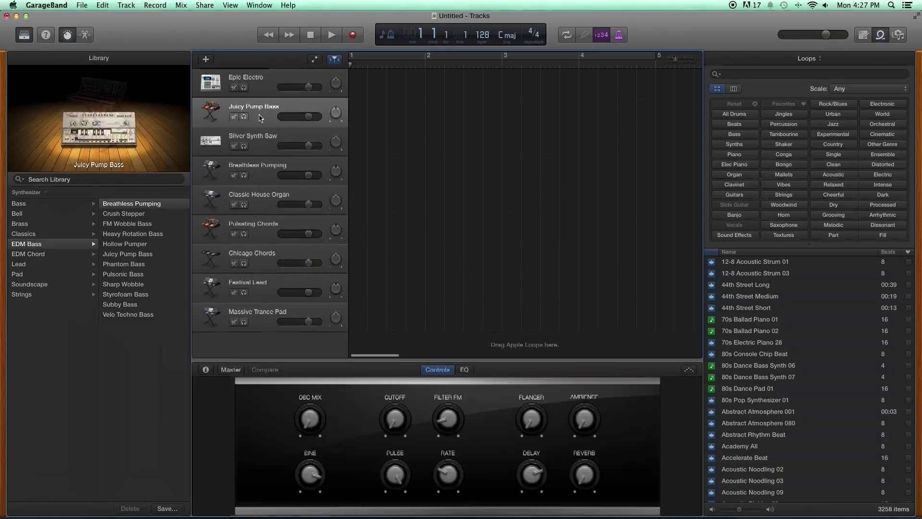
- Close the Electronic project without saving and create a new Songwriter project
left_click(7, 16)
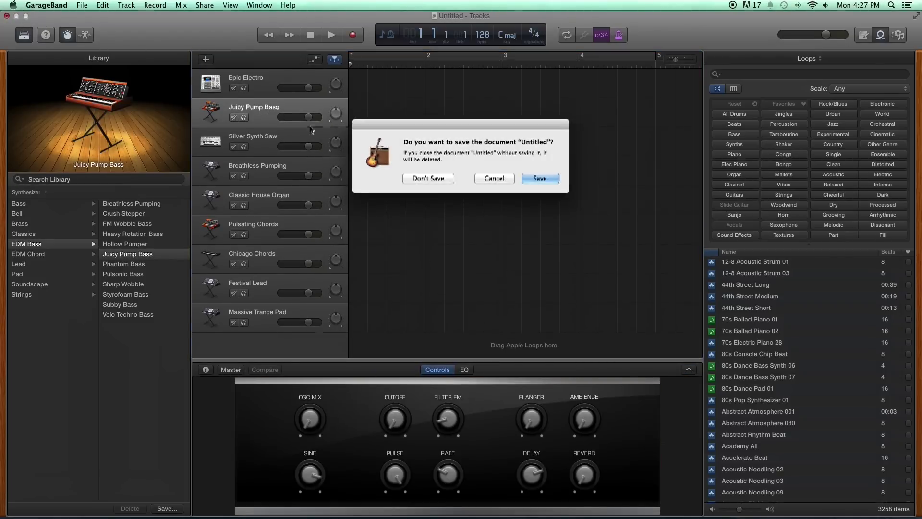
left_click(409, 179)
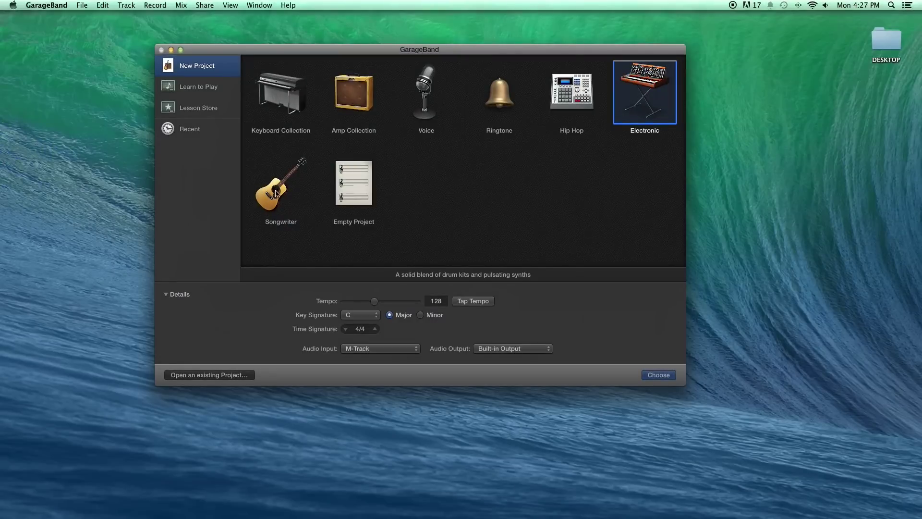
double_click(276, 193)
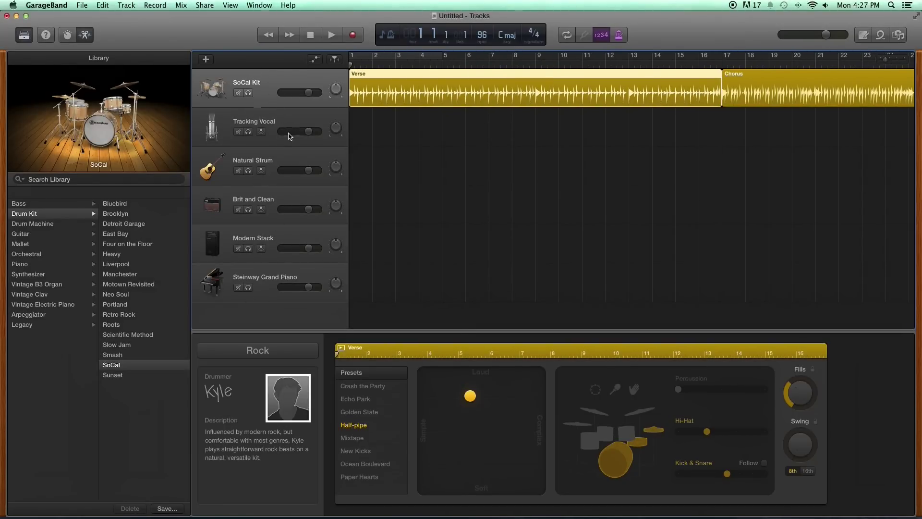
- Look through the Songwriter project's tracks from Tracking Vocal down to Steinway Grand Piano
left_click(290, 135)
left_click(287, 172)
left_click(286, 204)
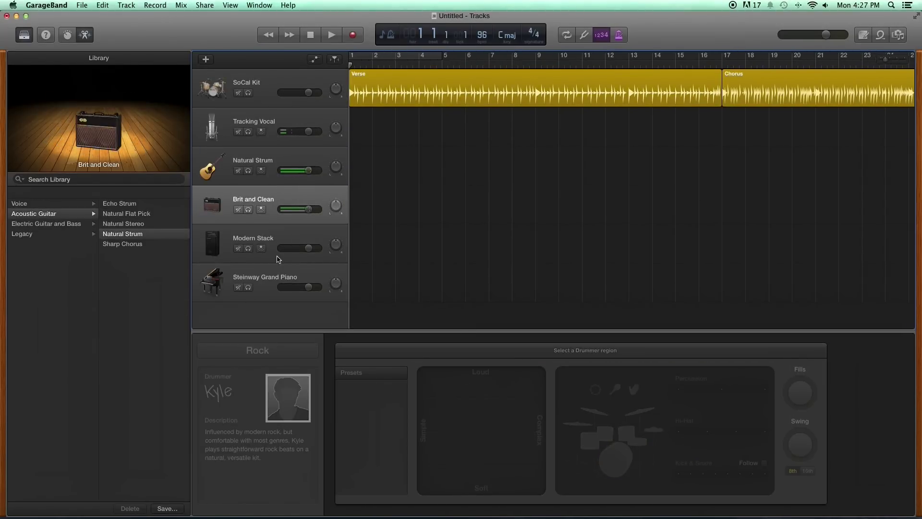
left_click(278, 238)
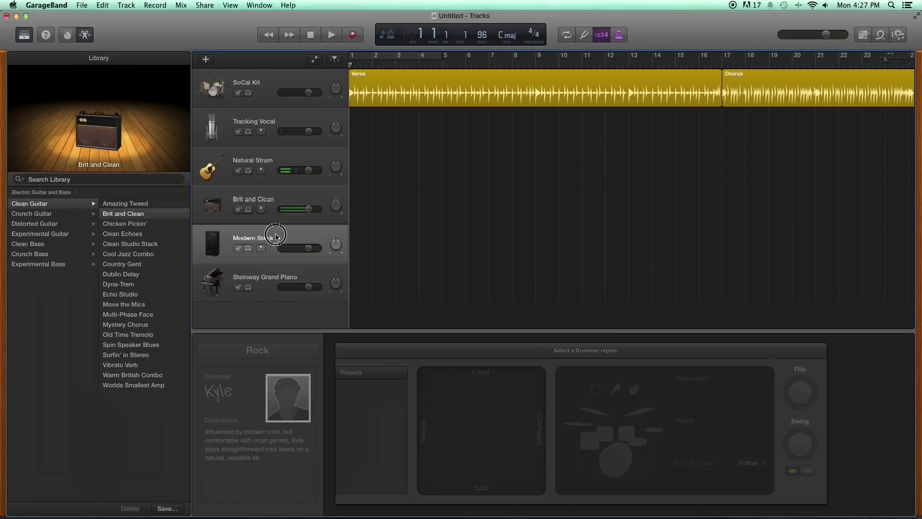
left_click(271, 282)
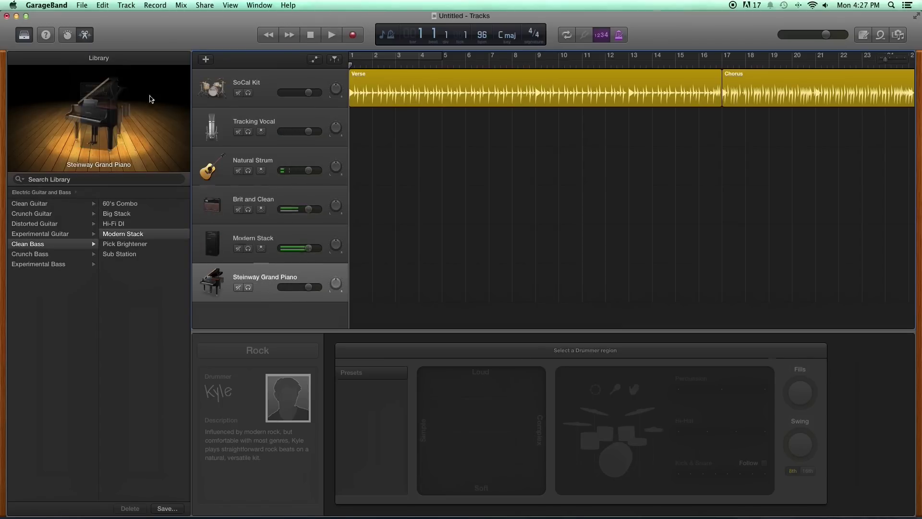
- Close the Songwriter project without saving and select the Empty Project template
left_click(6, 16)
left_click(423, 177)
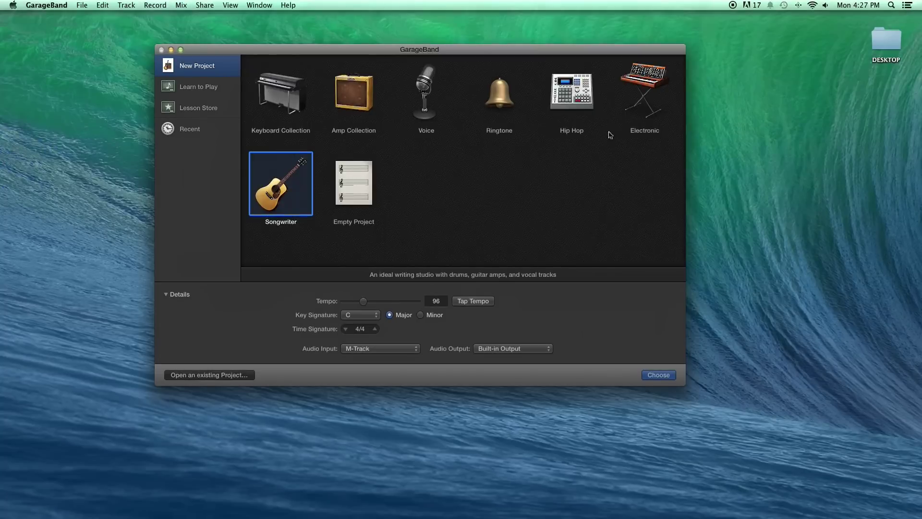
left_click(355, 186)
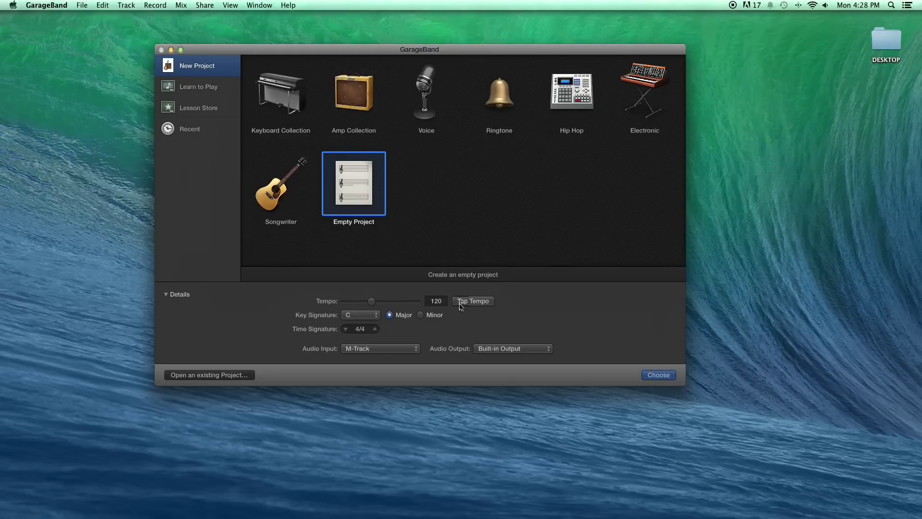
- Review the key signature choices for the empty project, and change the time signature up and back to 4/4
left_click(368, 315)
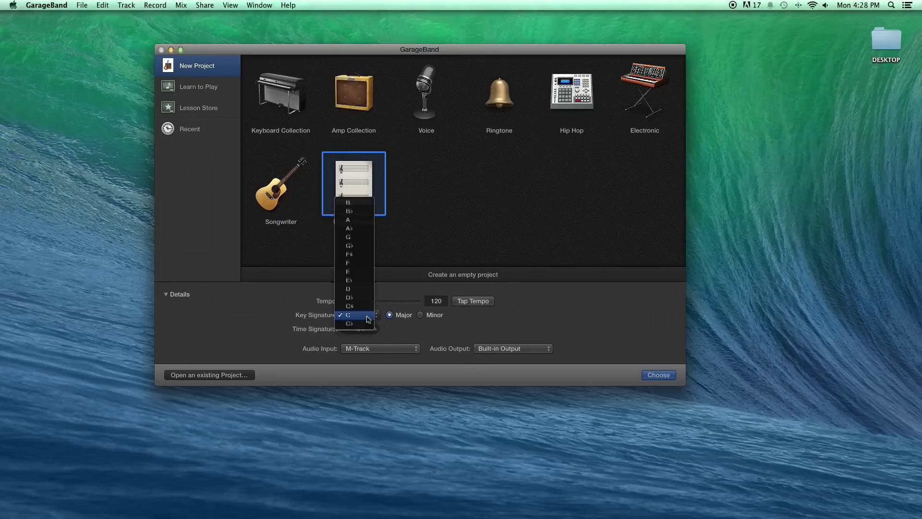
left_click(456, 332)
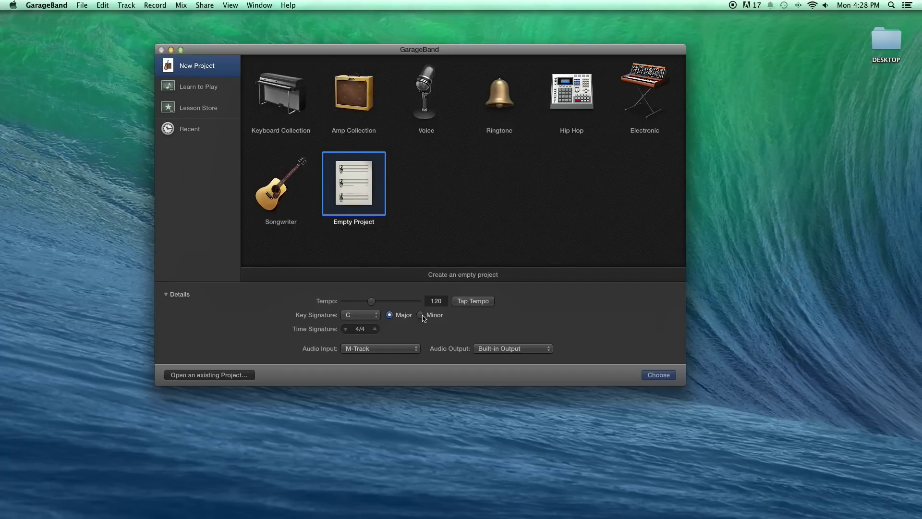
left_click(376, 329)
left_click(345, 329)
- Examine the available audio input devices for the empty project, keeping M-Track selected
left_click(414, 349)
left_click(408, 349)
left_click(408, 351)
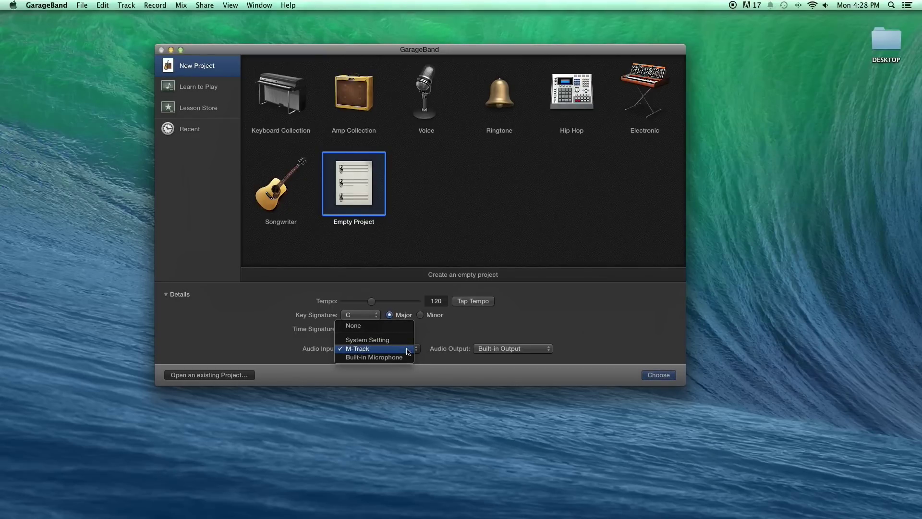
left_click(408, 350)
left_click(407, 350)
left_click(390, 349)
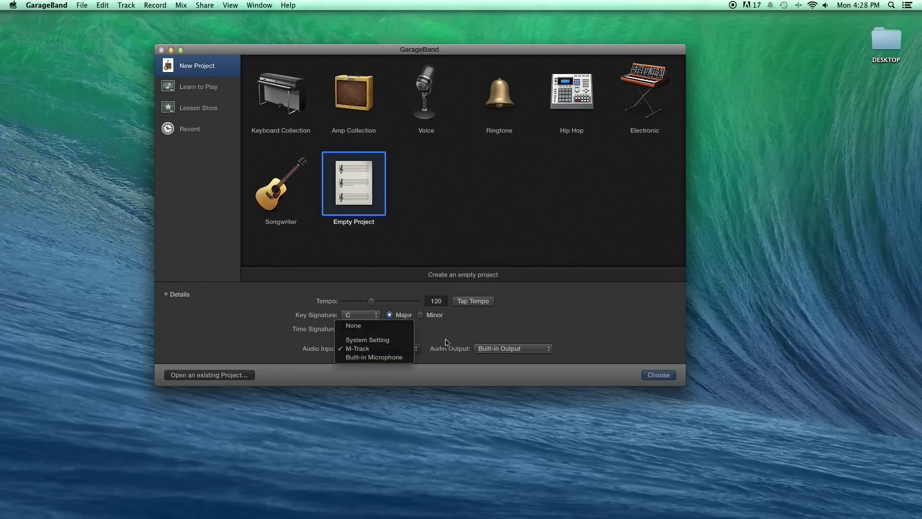
- Check the audio output choices, keep Built-in Output, and create the empty project
left_click(541, 351)
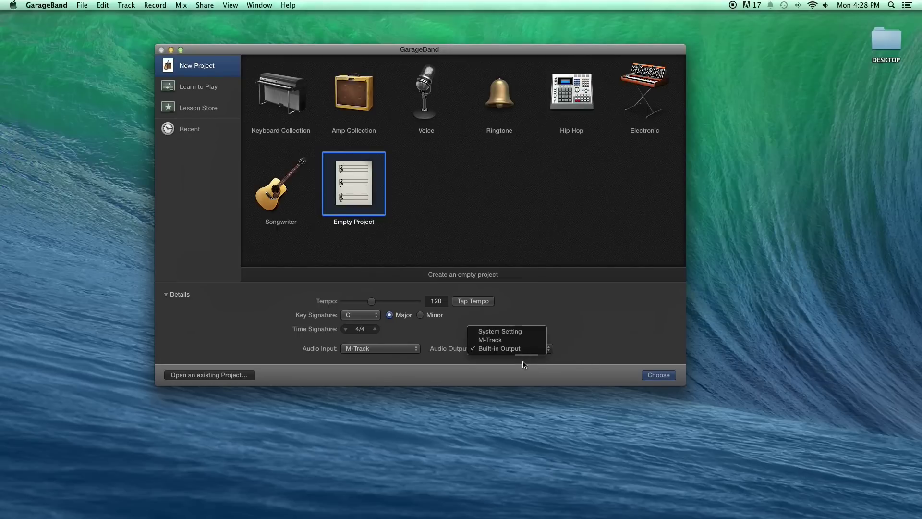
left_click(535, 352)
left_click(645, 373)
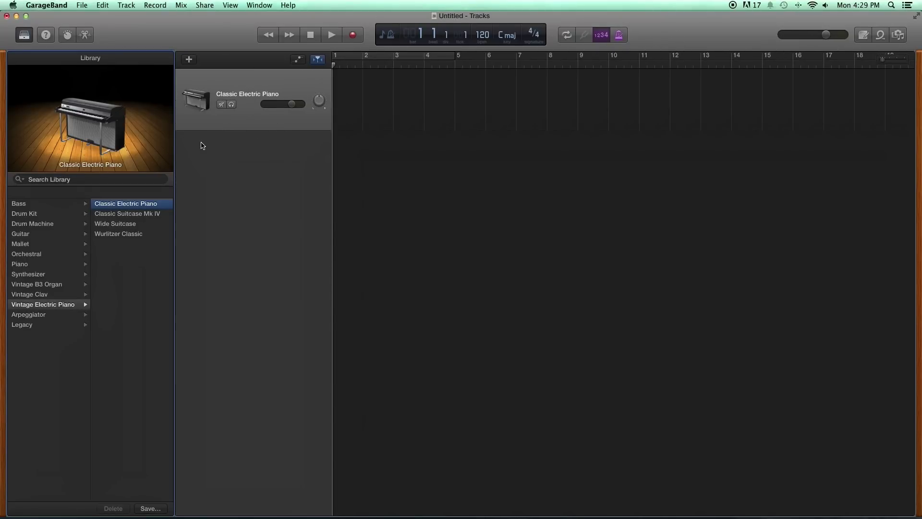
- Hide and show the Library repeatedly, leaving it displayed
left_click(235, 212)
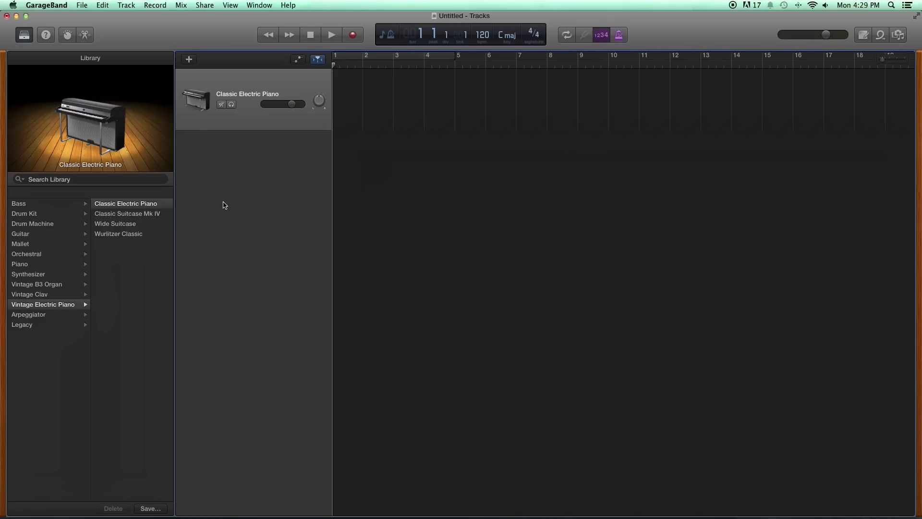
left_click(24, 35)
left_click(24, 35)
left_click(24, 35)
left_click(24, 35)
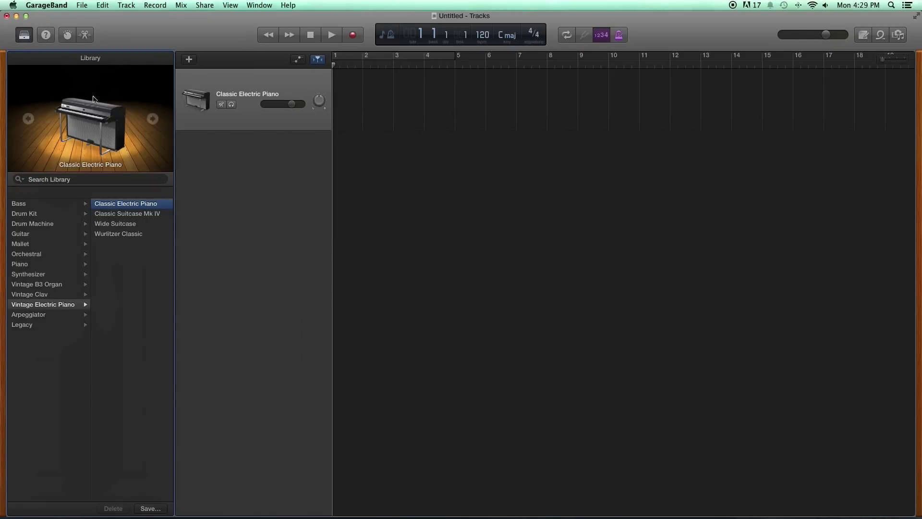
- Browse the Library's instrument categories from Bass through Drum Machine and Piano to Vintage B3 Organ
left_click(45, 205)
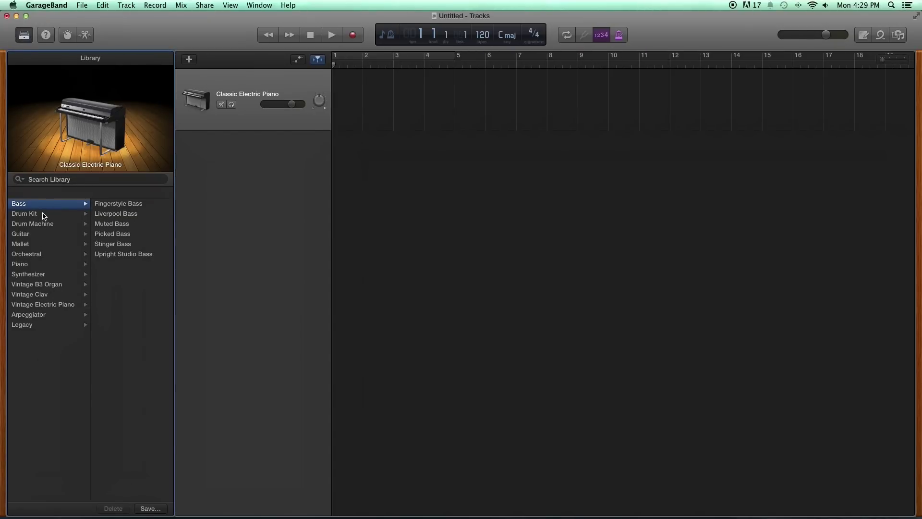
left_click(44, 216)
left_click(60, 225)
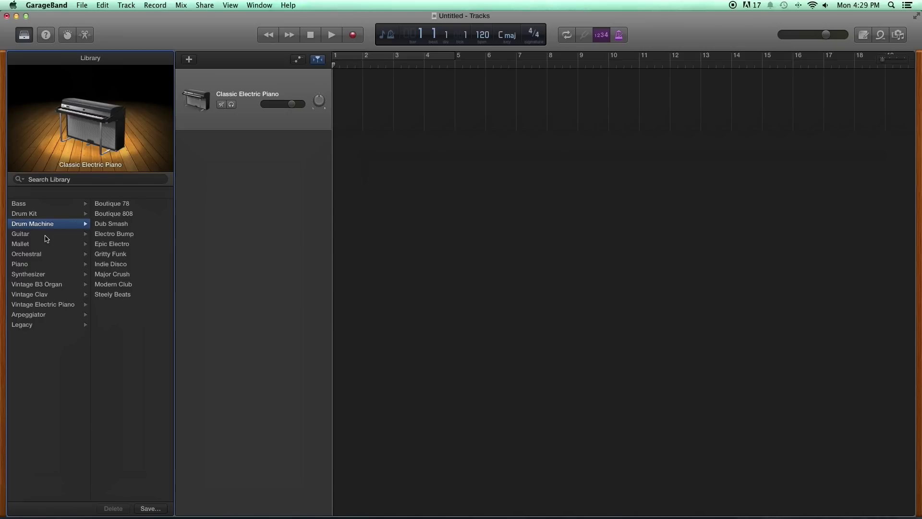
left_click(46, 236)
left_click(45, 244)
left_click(34, 266)
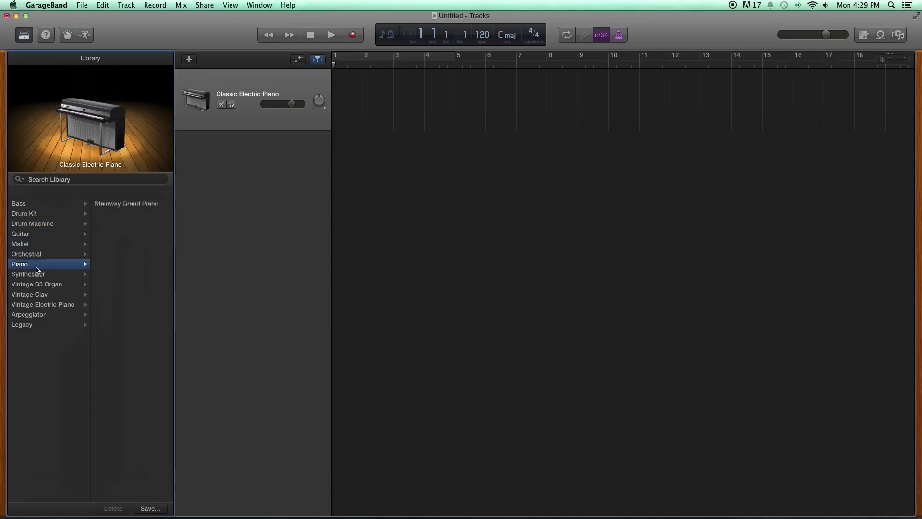
left_click(35, 283)
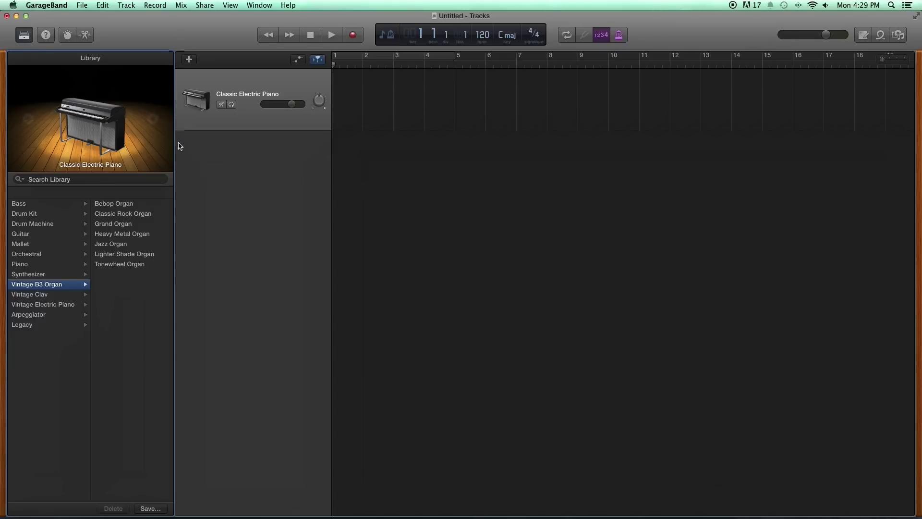
- Load the Fingerstyle Bass patch on the track, and replace it with the East Bay drum kit
left_click(51, 204)
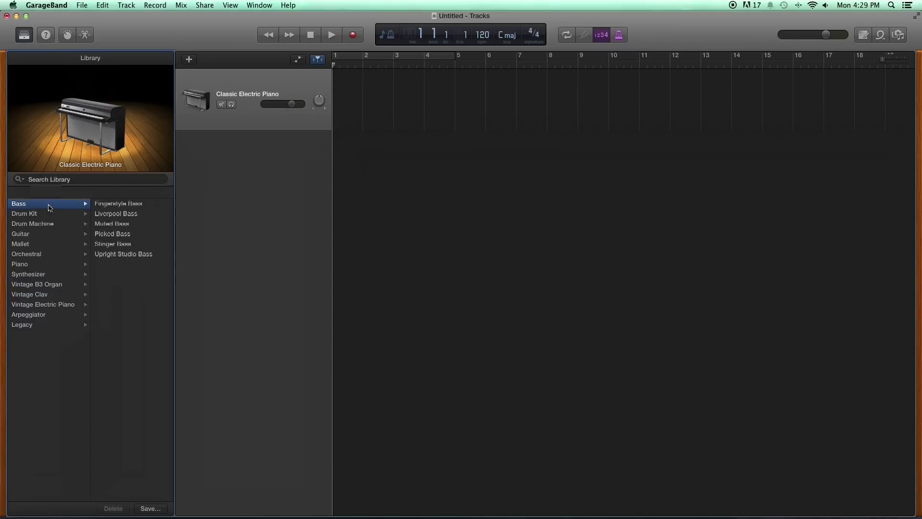
left_click(109, 204)
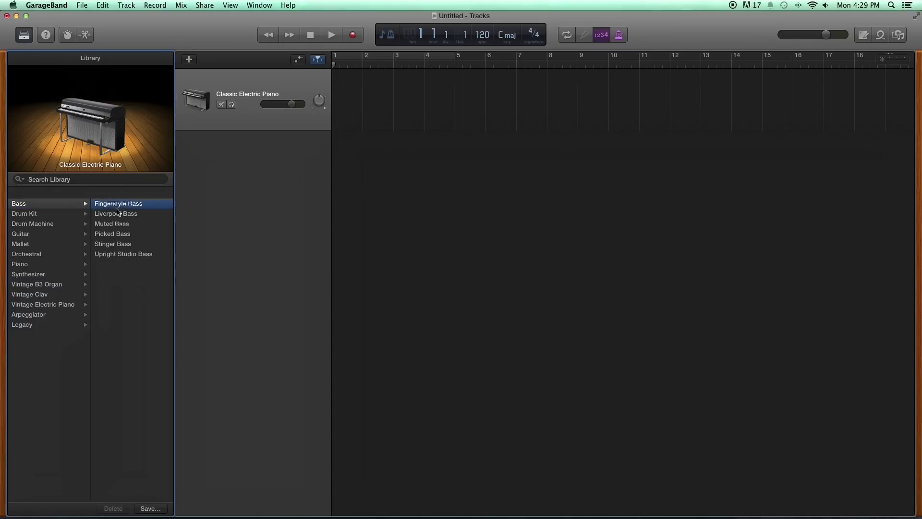
left_click(65, 215)
left_click(106, 234)
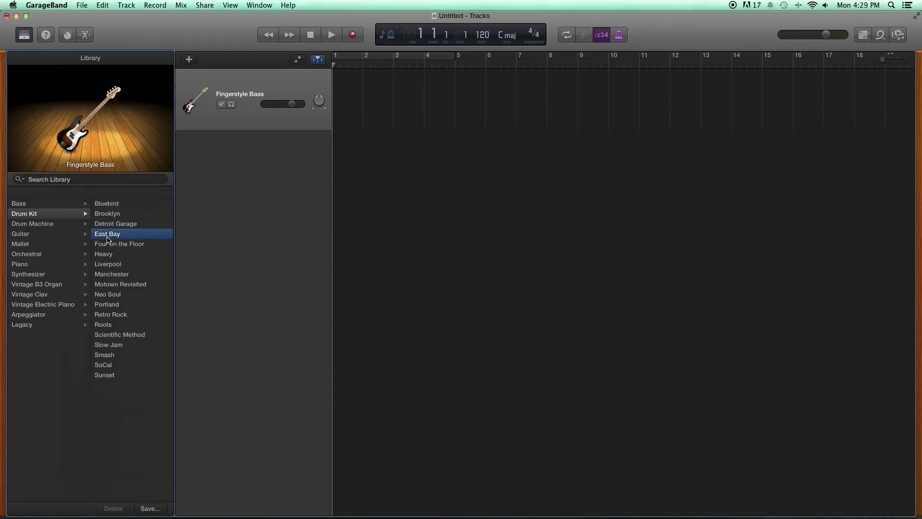
- Hide the Library, and turn on Quick Help to read its control descriptions before turning it off
left_click(24, 36)
left_click(46, 36)
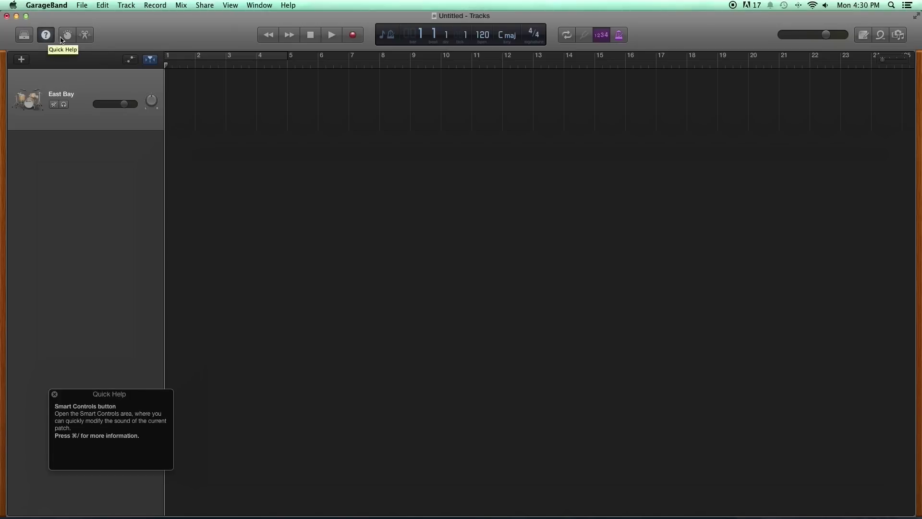
left_click(45, 35)
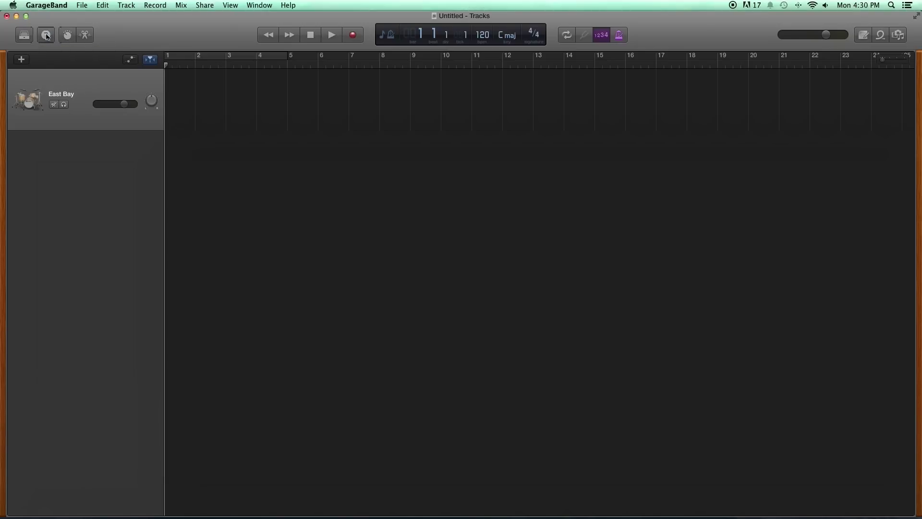
- Show the Smart Controls and the Library, and load the Classic Clean guitar patch on the track
left_click(67, 35)
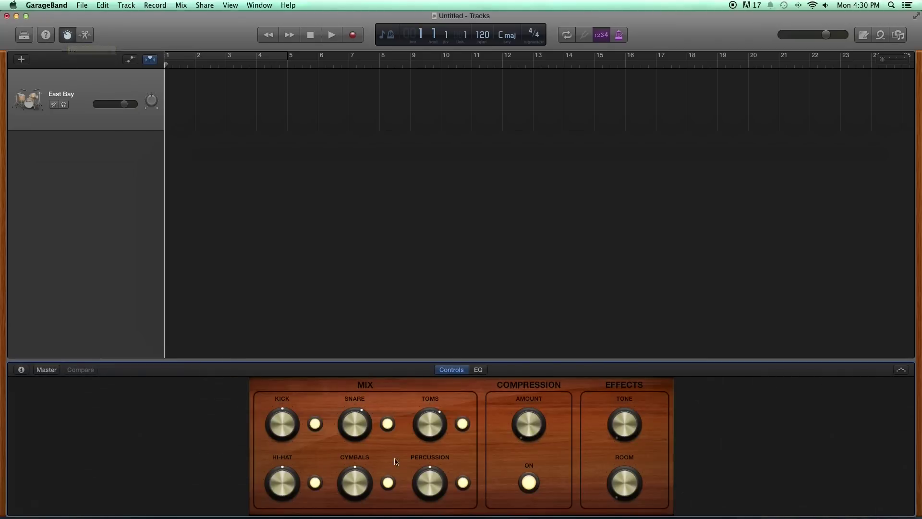
left_click(24, 35)
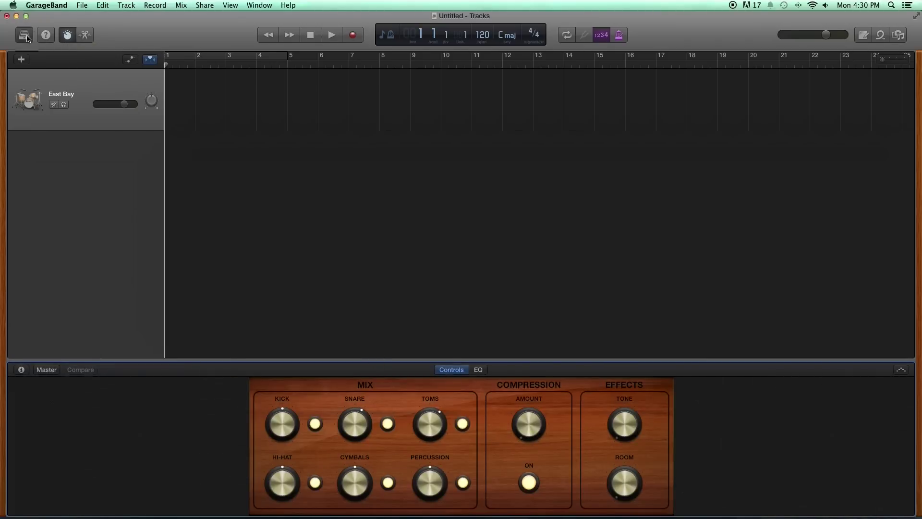
left_click(56, 224)
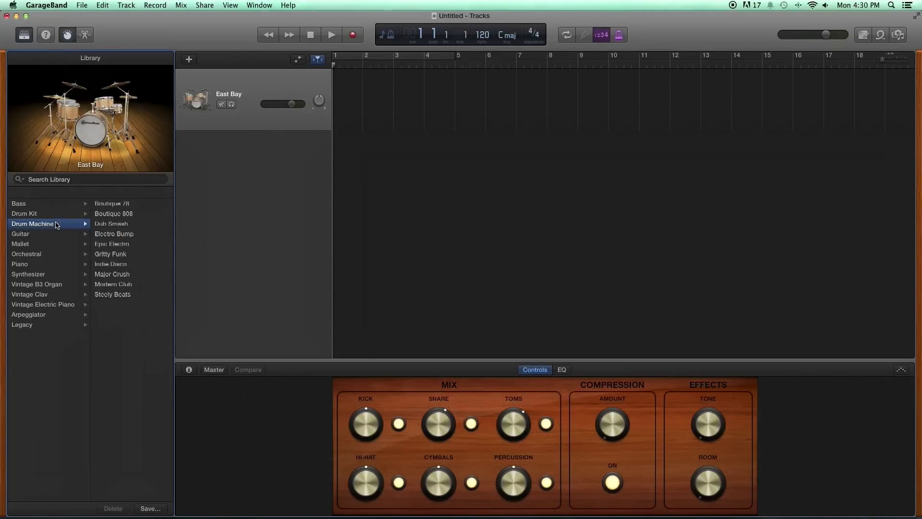
left_click(44, 235)
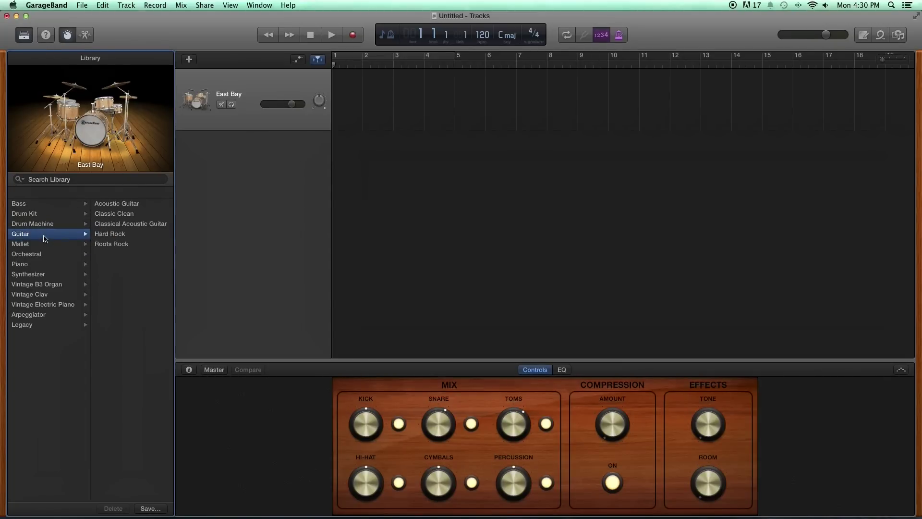
left_click(121, 217)
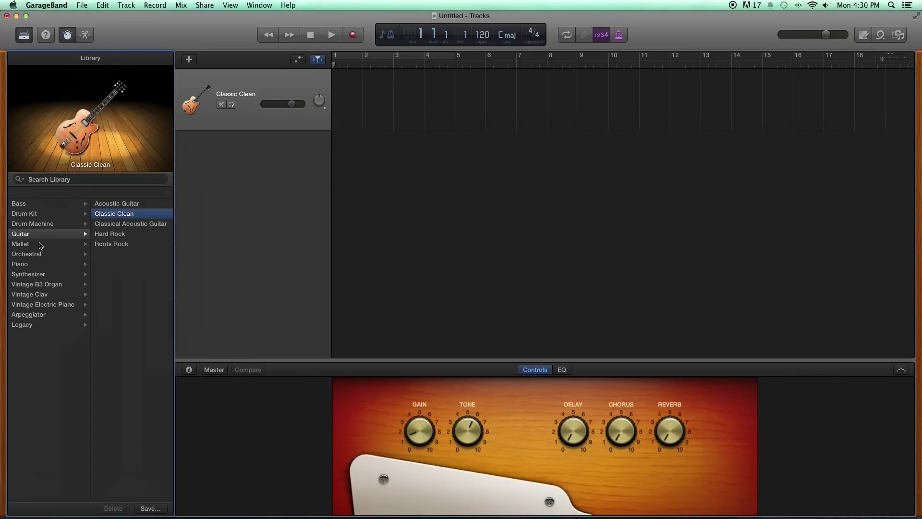
- Browse the Mallet patches and the Brass group under Orchestral in the Library
left_click(40, 246)
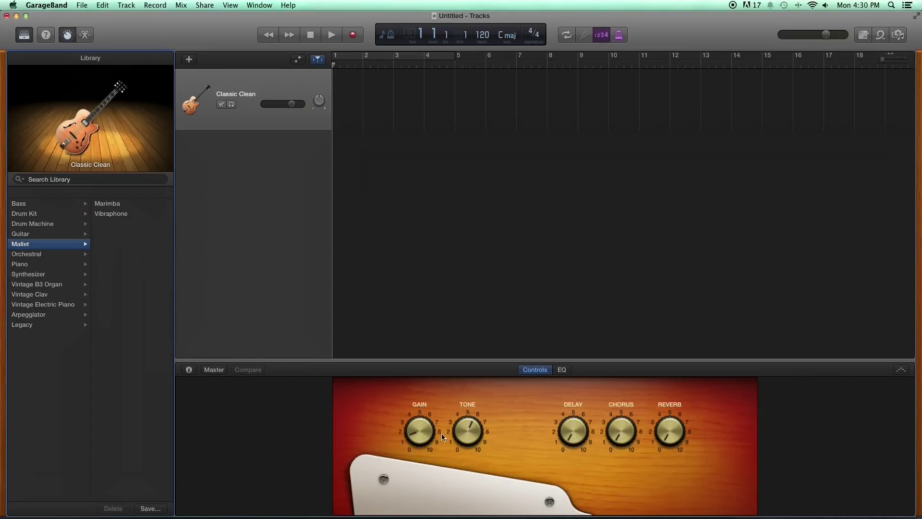
left_click(60, 253)
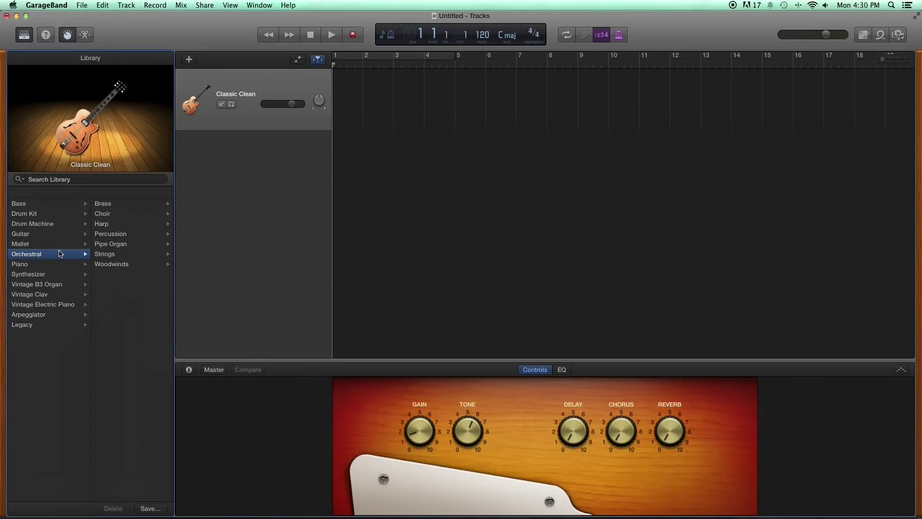
left_click(162, 205)
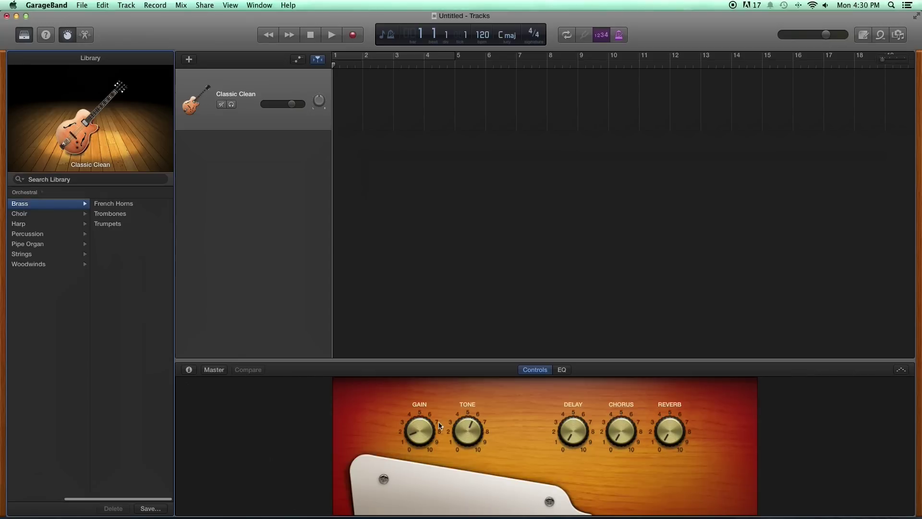
- Raise the Gain, lower the Tone, and raise the Delay and Chorus in Classic Clean's Smart Controls
left_click_drag(419, 425, 417, 412)
left_click_drag(468, 425, 473, 464)
left_click_drag(582, 439, 621, 428)
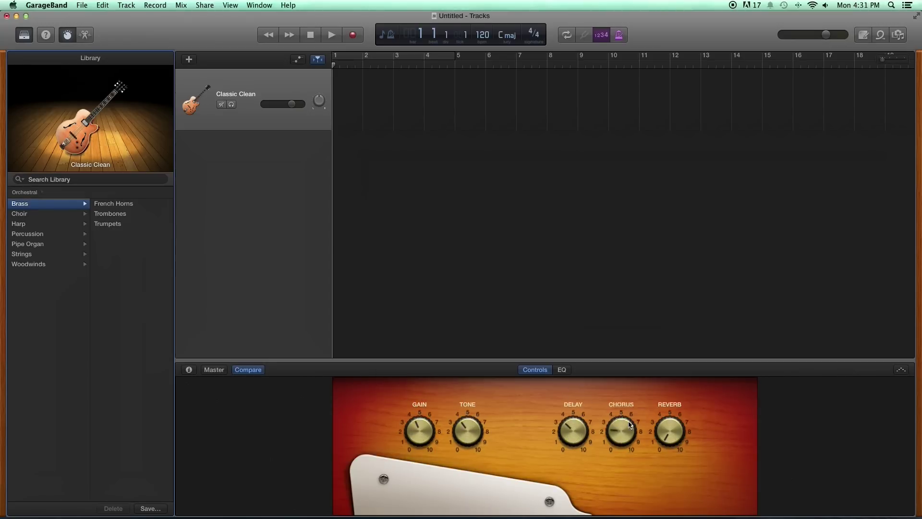
- Replace the Smart Controls with the Piano Roll editor for the Classic Clean track
left_click(86, 35)
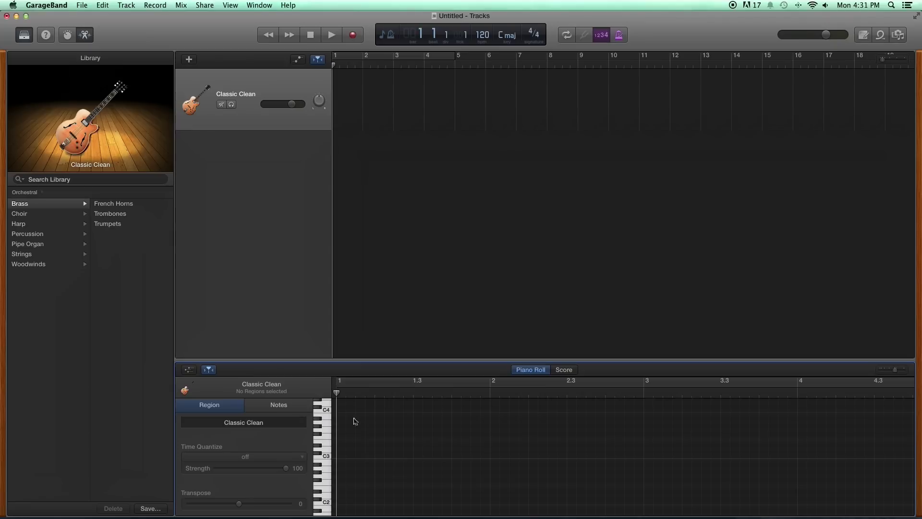
scroll(434, 422, "left", 2)
- Step the playhead forward through several bars and rewind it to bar 1
left_click(268, 35)
left_click(289, 35)
left_click(289, 35)
left_click(289, 35)
left_click(289, 35)
left_click(289, 35)
left_click(289, 35)
left_click(289, 35)
left_click(289, 35)
left_click(289, 35)
left_click(289, 35)
left_click(289, 35)
left_click(268, 35)
left_click(269, 35)
left_click(269, 35)
left_click(269, 35)
left_click(269, 35)
left_click(269, 35)
left_click(268, 35)
left_click(269, 35)
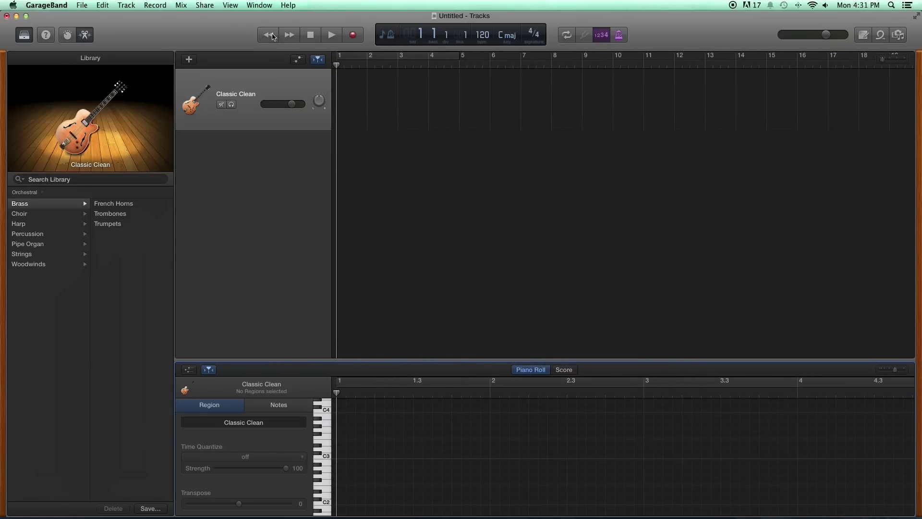
- Play the project from bar 1 and stop playback just before bar 2
left_click(311, 35)
left_click(319, 38)
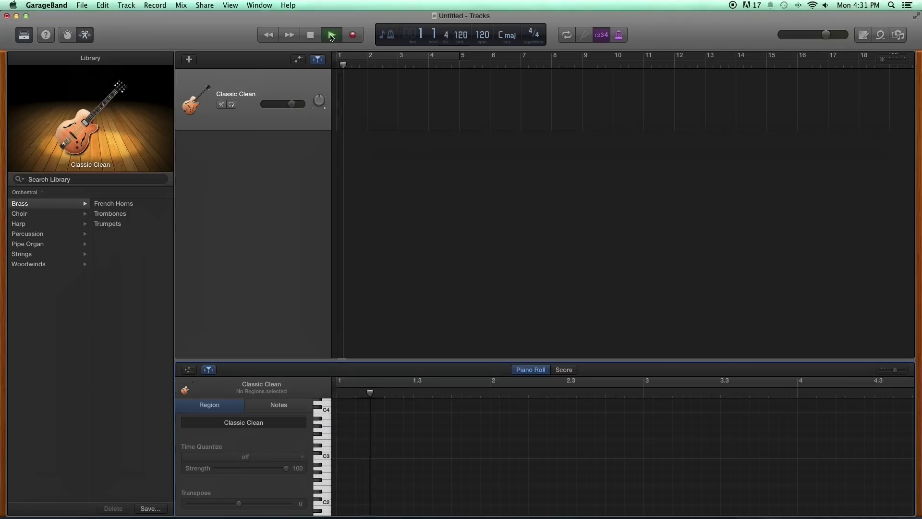
left_click(332, 35)
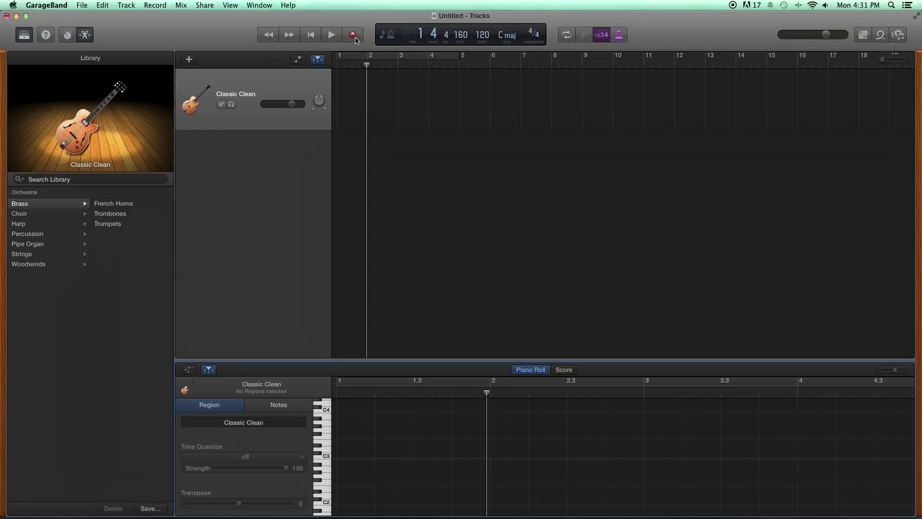
- Start a short test recording on the Classic Clean track, stop it, and return the playhead to bar 1
left_click(353, 35)
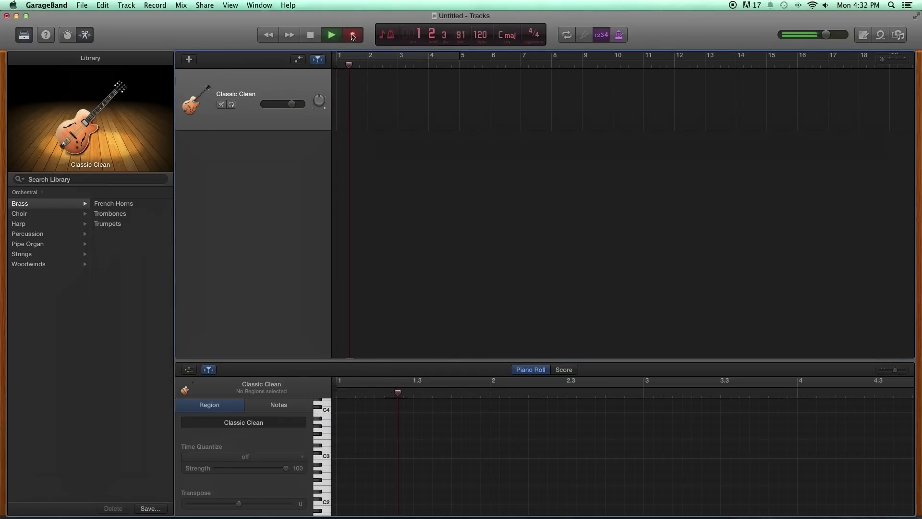
left_click(310, 35)
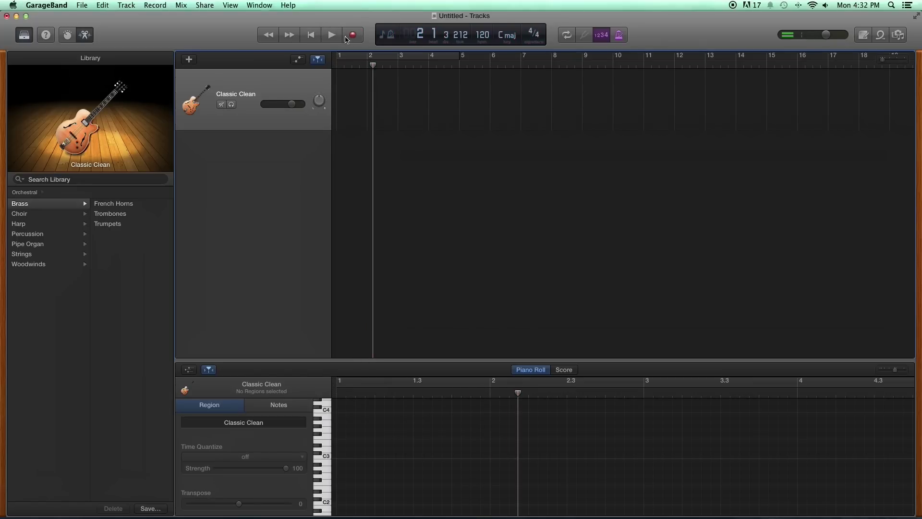
left_click_drag(373, 64, 321, 63)
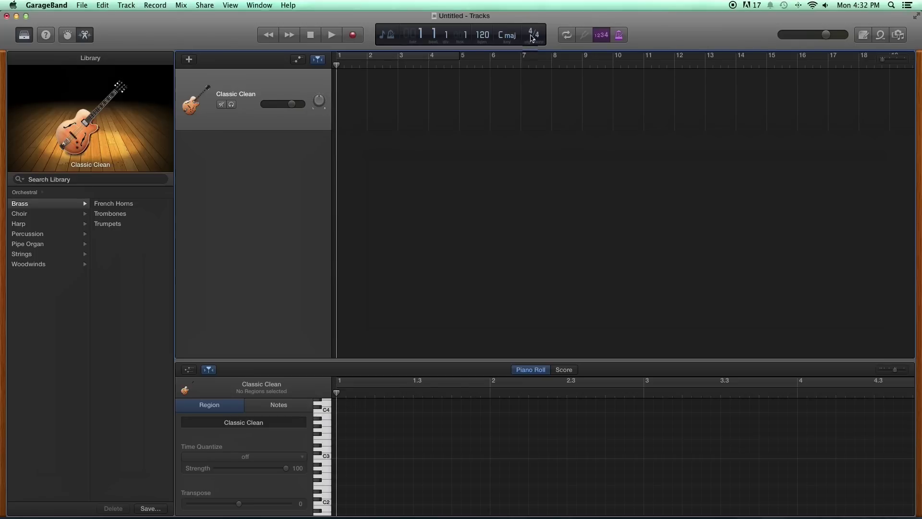
- Switch the transport display to Time, play the project for about four seconds, and stop playback
left_click(386, 38)
left_click(396, 17)
left_click(386, 36)
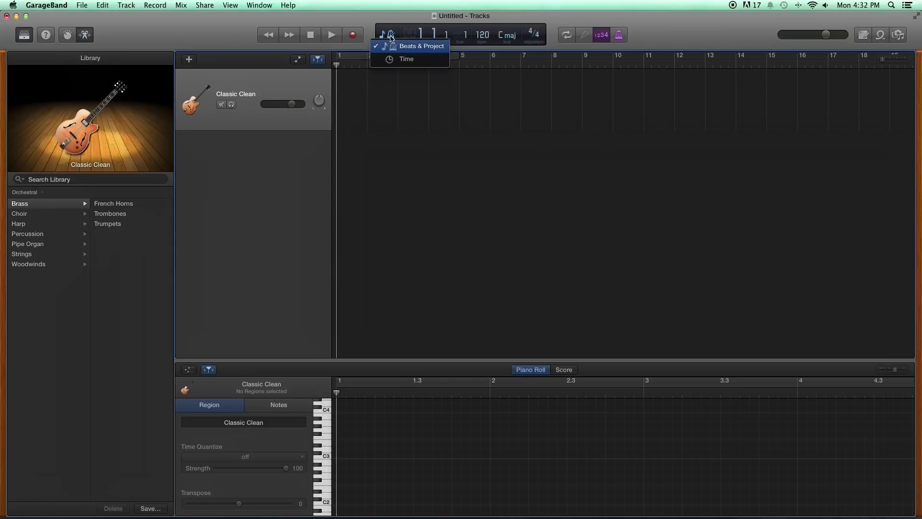
left_click(412, 60)
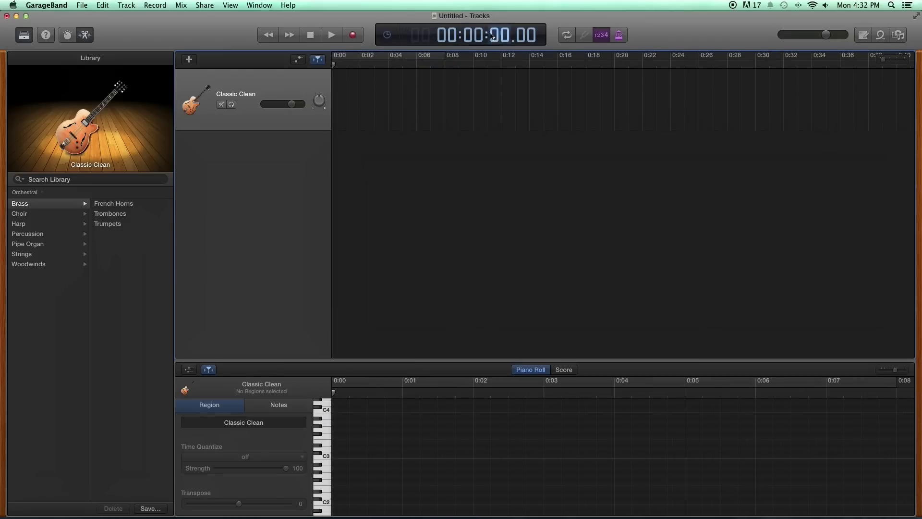
left_click(338, 35)
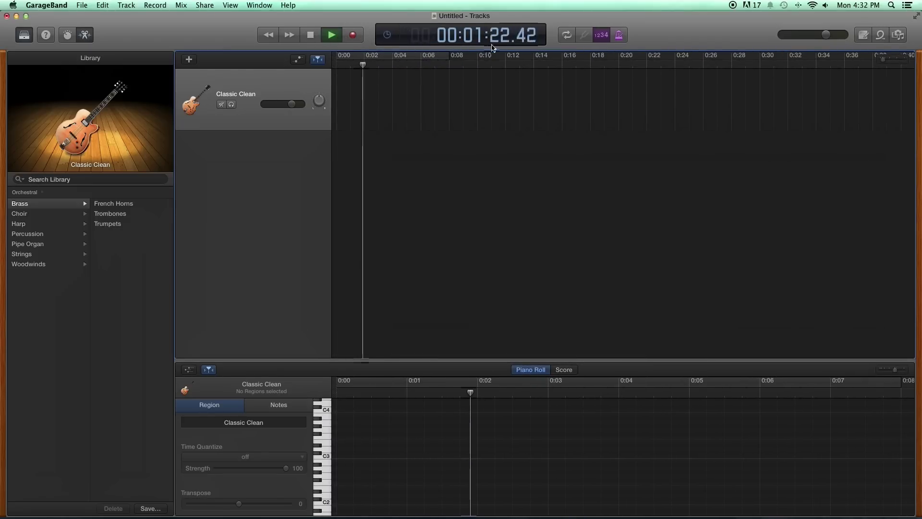
left_click(315, 36)
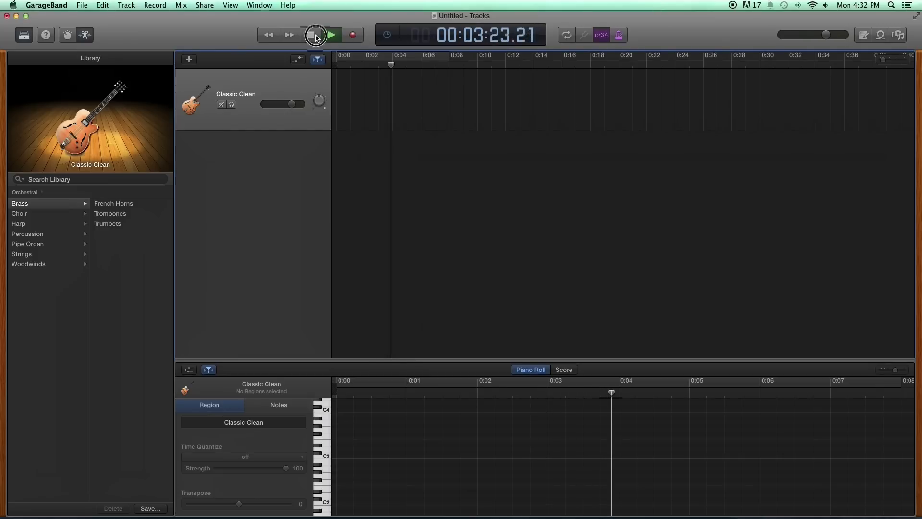
- Switch the display back to Beats & Project, play into bar 3, stop, and return the playhead to bar 1
left_click(387, 35)
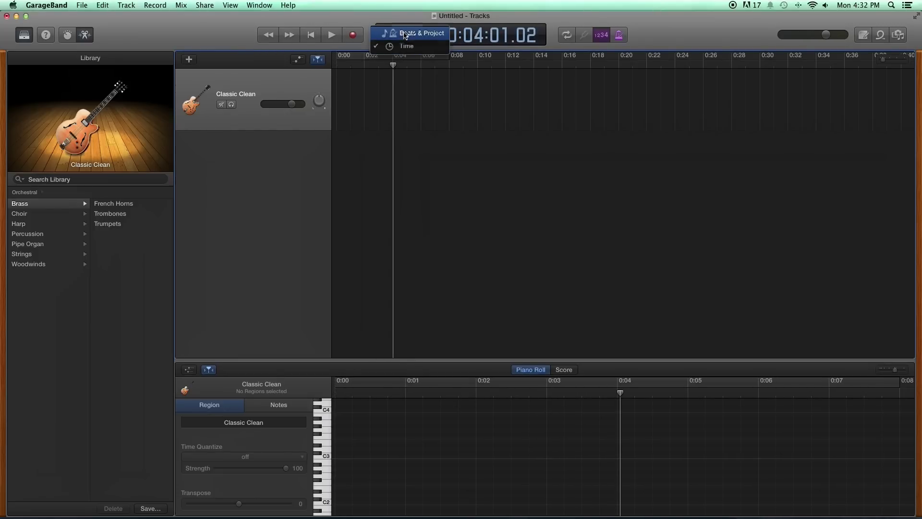
left_click(406, 33)
left_click(310, 35)
left_click(337, 35)
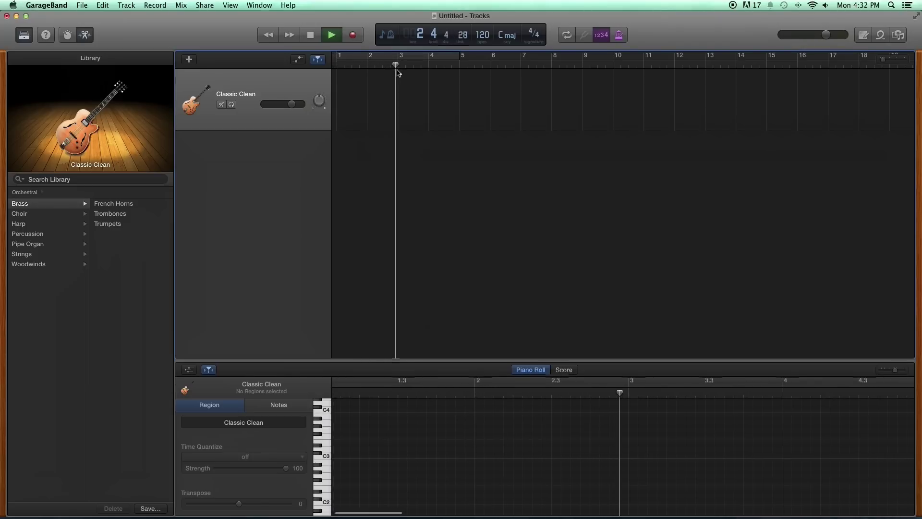
key("space")
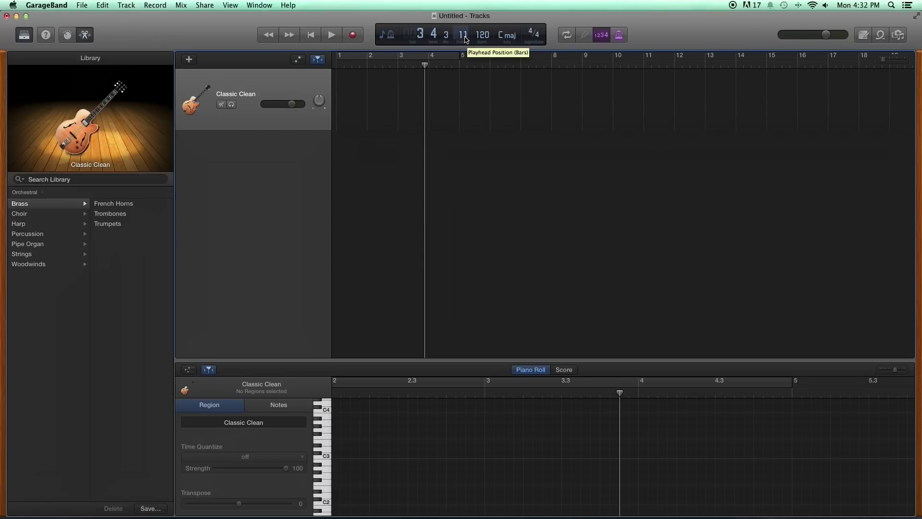
key("Return")
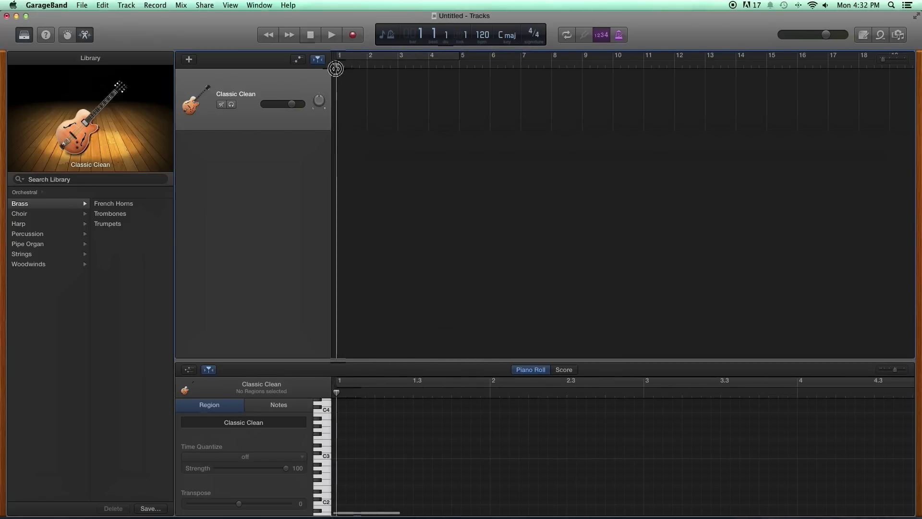
left_click(352, 18)
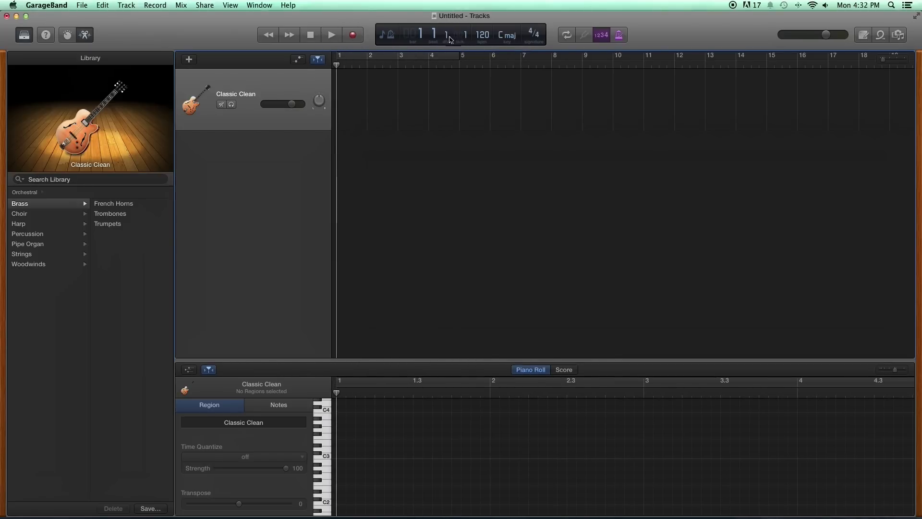
- Lower the project tempo to 38 and look through the key signature options, keeping C major
left_click(483, 36)
mouse_move(479, 36)
left_mouse_down()
mouse_move(479, 22)
mouse_move(476, 46)
mouse_move(484, 35)
left_mouse_up()
left_click(508, 39)
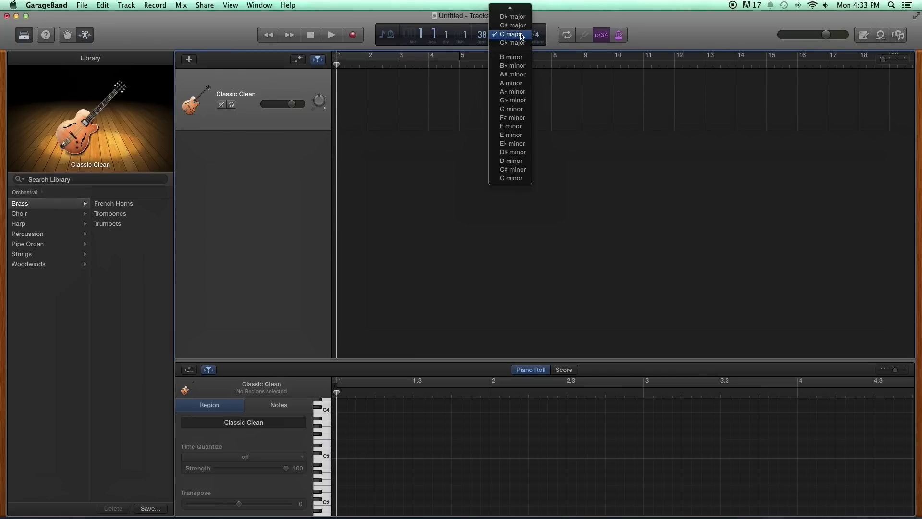
left_click(577, 16)
mouse_move(534, 34)
left_mouse_down()
mouse_move(530, 26)
mouse_move(533, 34)
left_mouse_up()
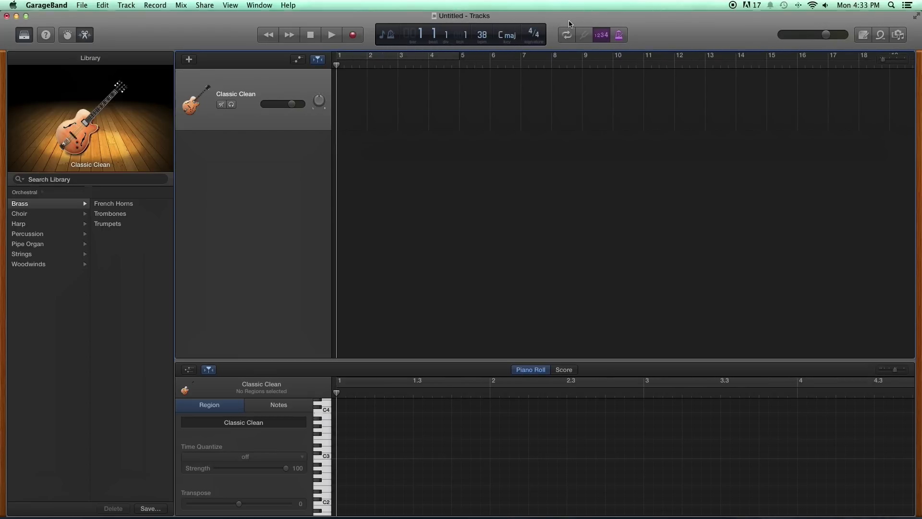
- Turn off the count-in and the metronome
left_click(601, 35)
left_click(618, 39)
- Turn on Cycle mode, shorten the cycle range to bars 1 through 3, and turn Cycle mode off
left_click(566, 36)
left_click(566, 36)
left_click(566, 35)
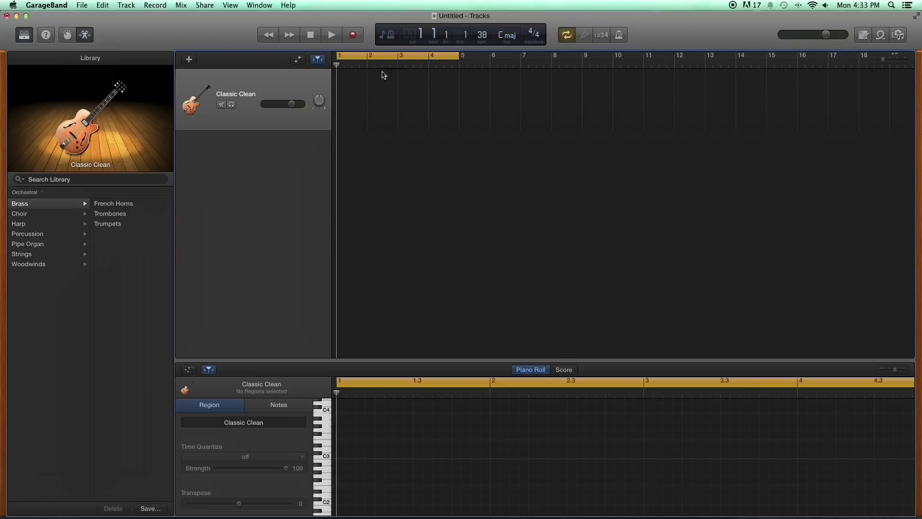
left_click_drag(457, 55, 429, 65)
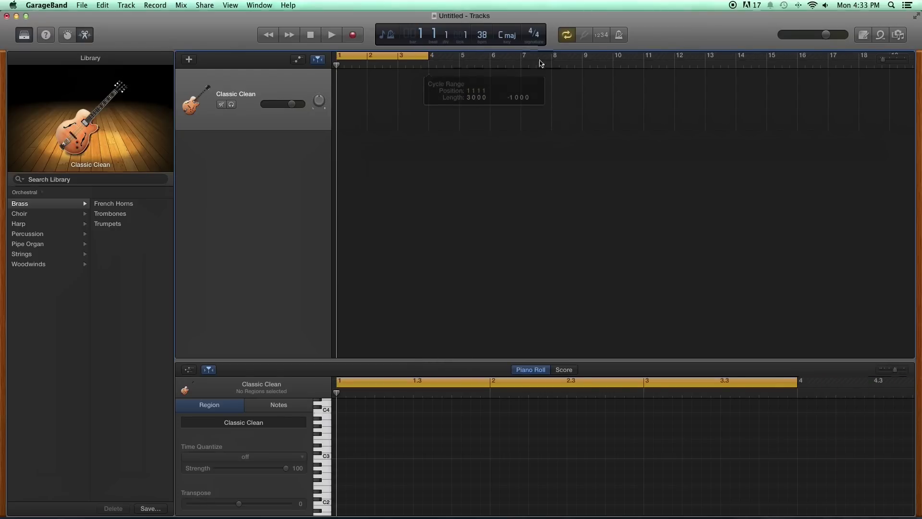
left_click(567, 35)
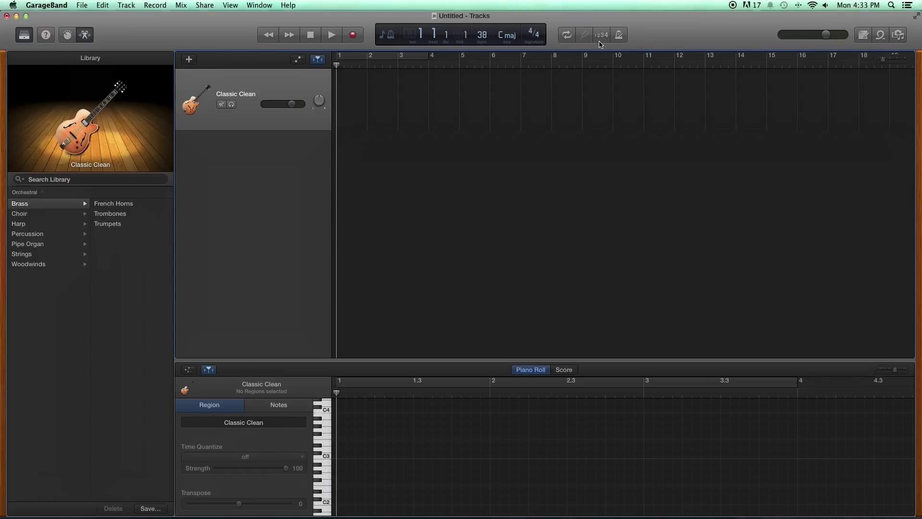
- Test the count-in by enabling it, recording briefly on the Classic Clean track, and turning it off again
left_click(601, 36)
left_click(353, 36)
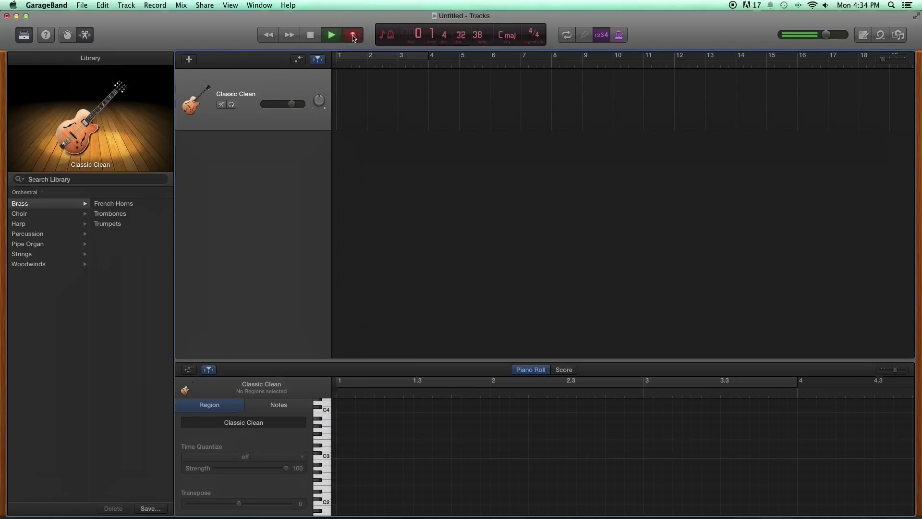
left_click(353, 35)
key("space")
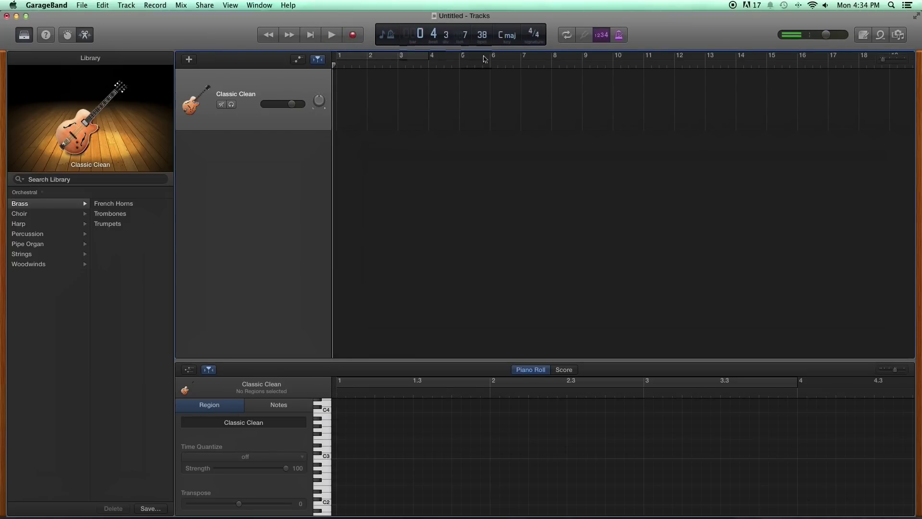
left_click(601, 36)
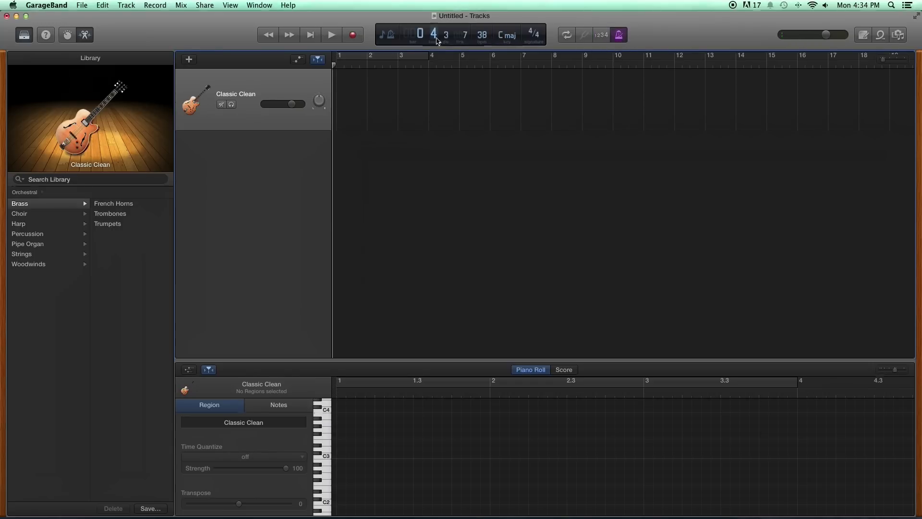
- Raise the tempo to 282 while playing the project with the metronome, stop playback, and turn the metronome off
left_click_drag(482, 35, 483, 3)
key("space")
key("XF86AudioRaiseVolume")
left_click_drag(481, 35, 481, 12)
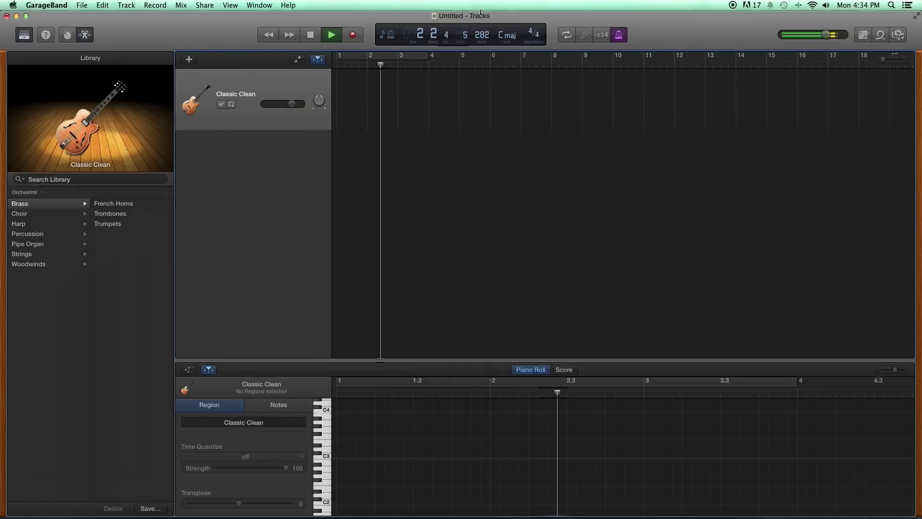
key("space")
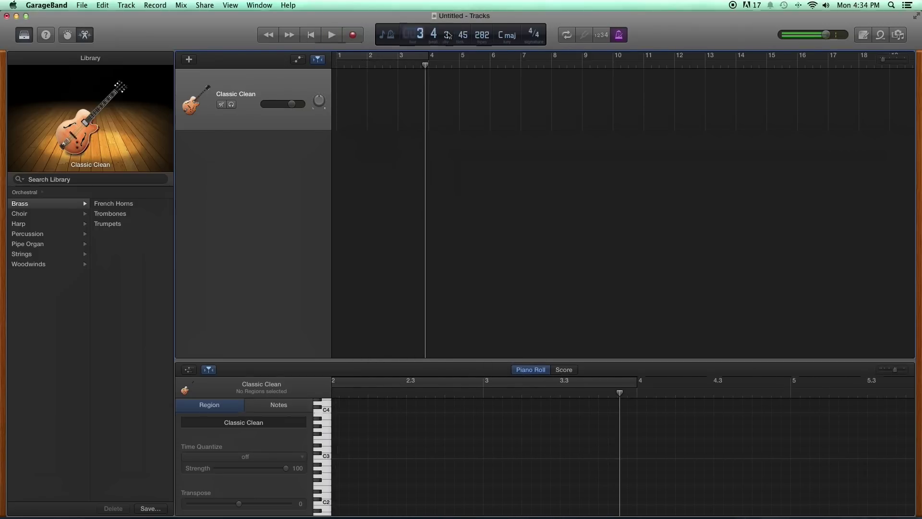
left_click(618, 35)
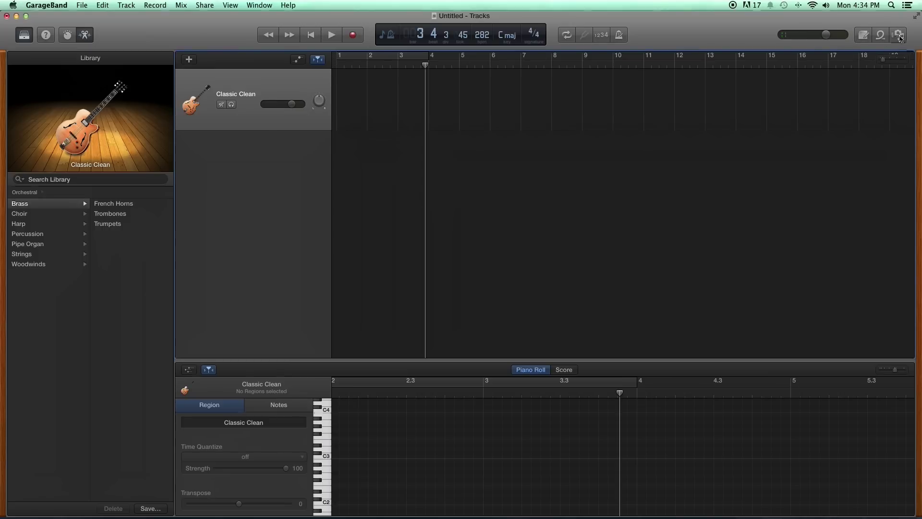
- Open the Note Pad and enter the chords "G D Am C"
mouse_move(824, 37)
left_mouse_down()
mouse_move(802, 36)
mouse_move(826, 37)
left_mouse_up()
left_click(864, 36)
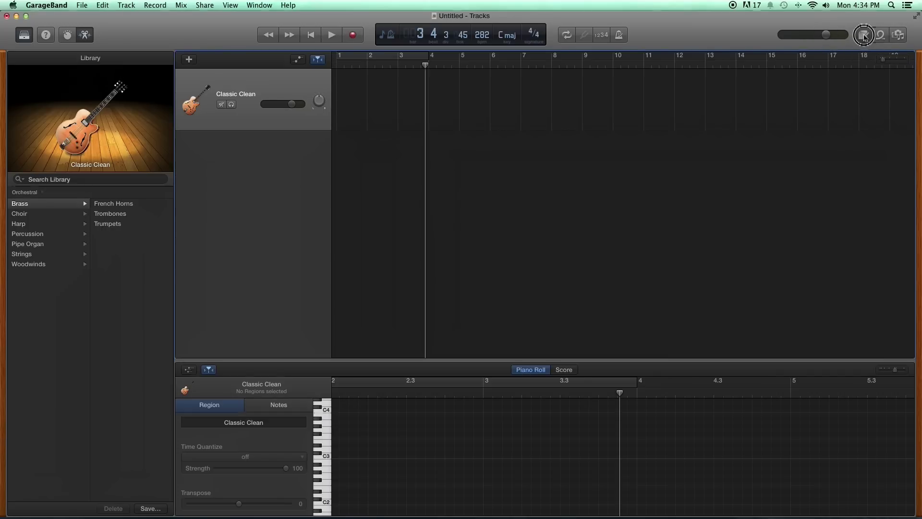
left_click(755, 100)
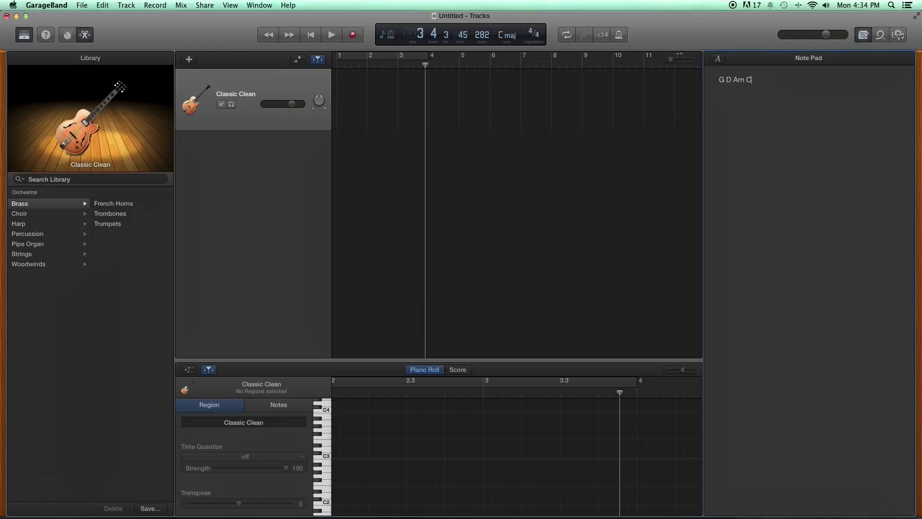
- Open the Apple Loops browser and look through the loop list and its category filters
left_click(880, 36)
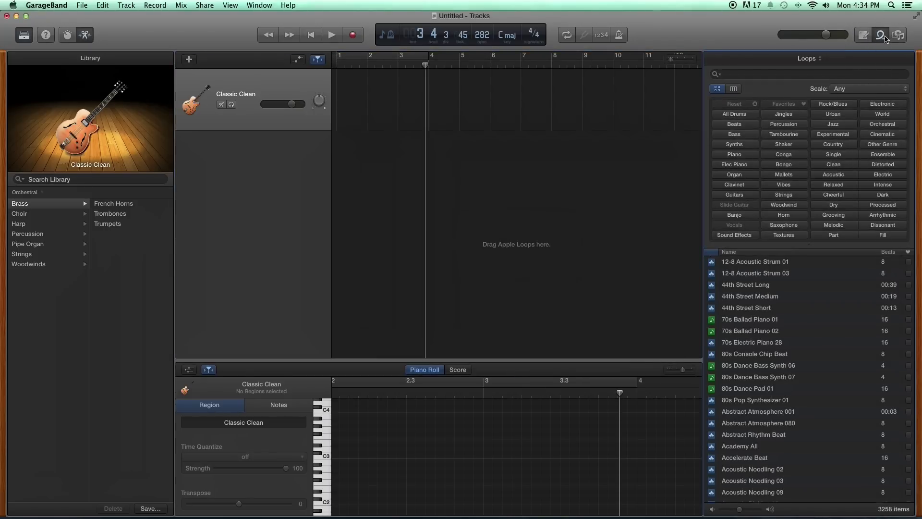
scroll(801, 309, "down", 5)
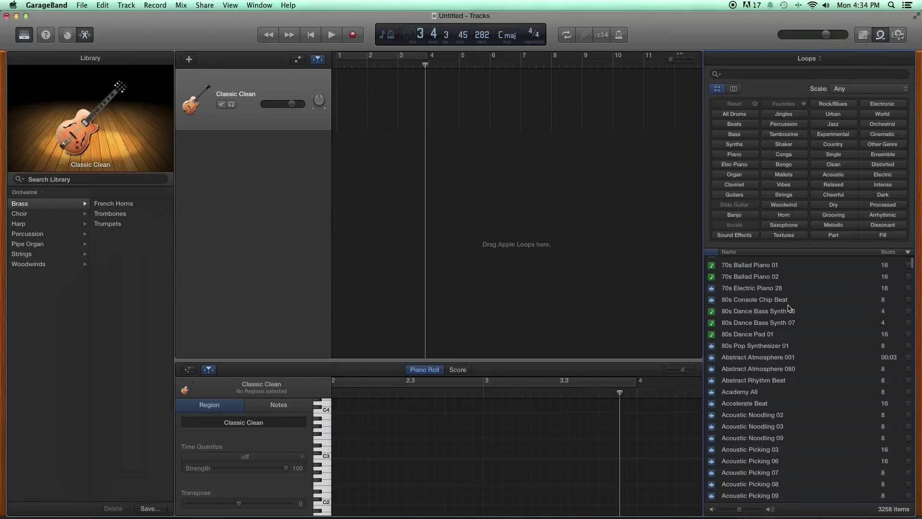
scroll(789, 307, "up", 5)
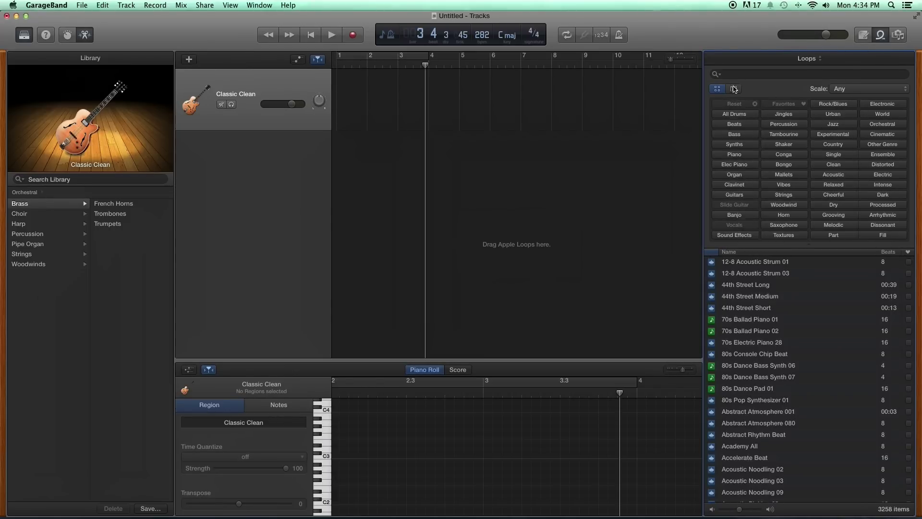
left_click(736, 116)
left_click(743, 105)
- Show the loops in column view, browse the All, Favorites, Genres, Instruments and Moods categories, and return to button view
left_click(733, 90)
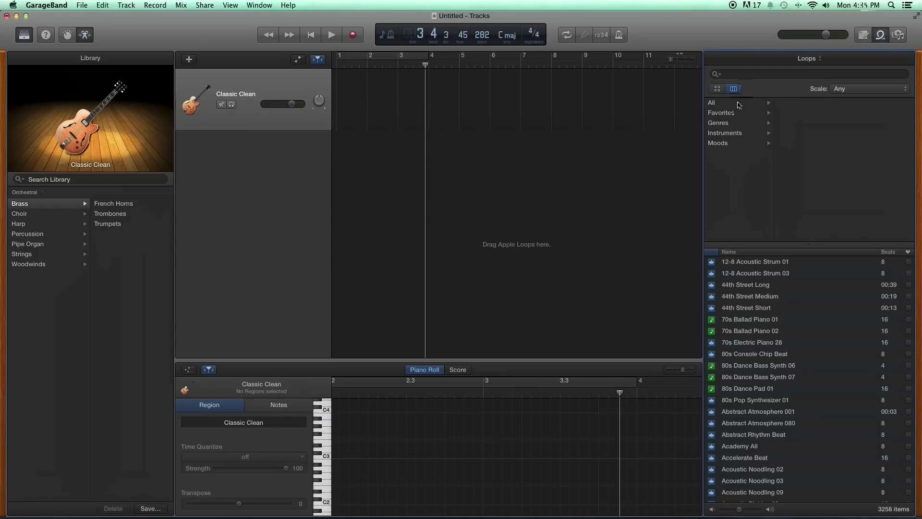
left_click(728, 105)
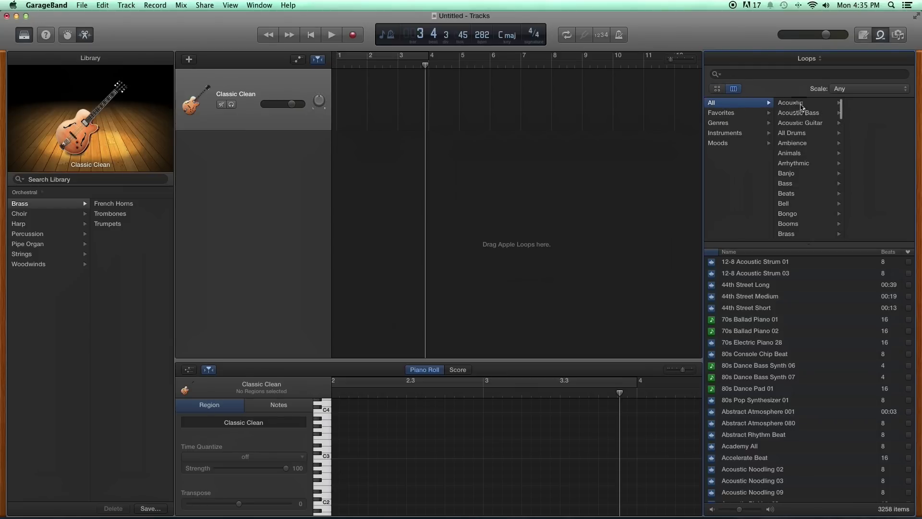
left_click(740, 115)
left_click(739, 123)
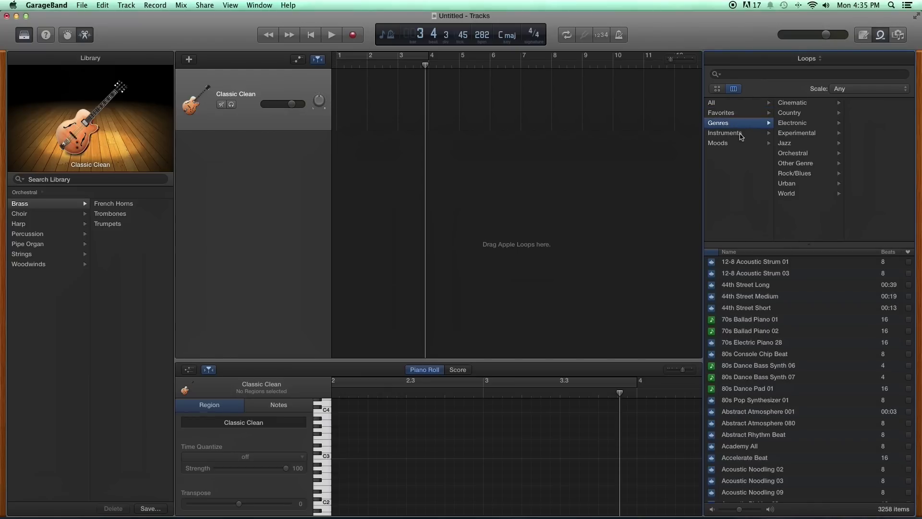
left_click(739, 133)
left_click(742, 144)
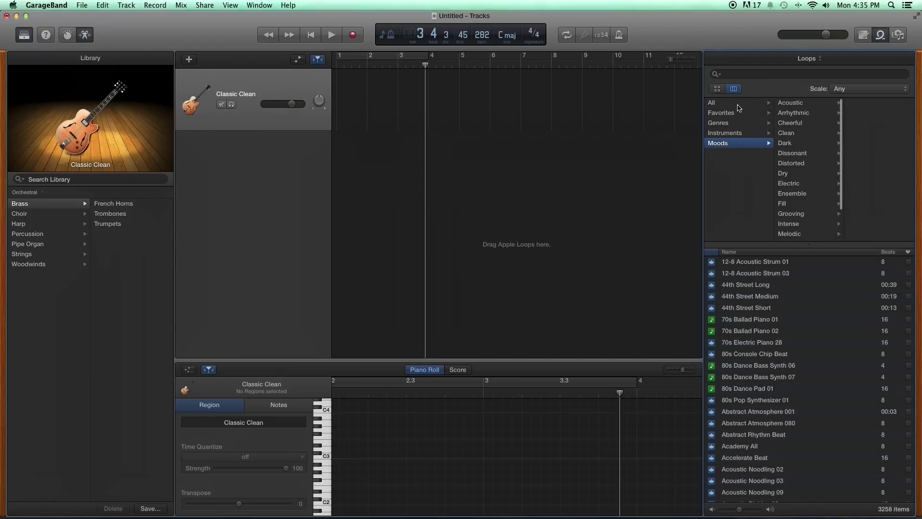
left_click(738, 103)
left_click(788, 103)
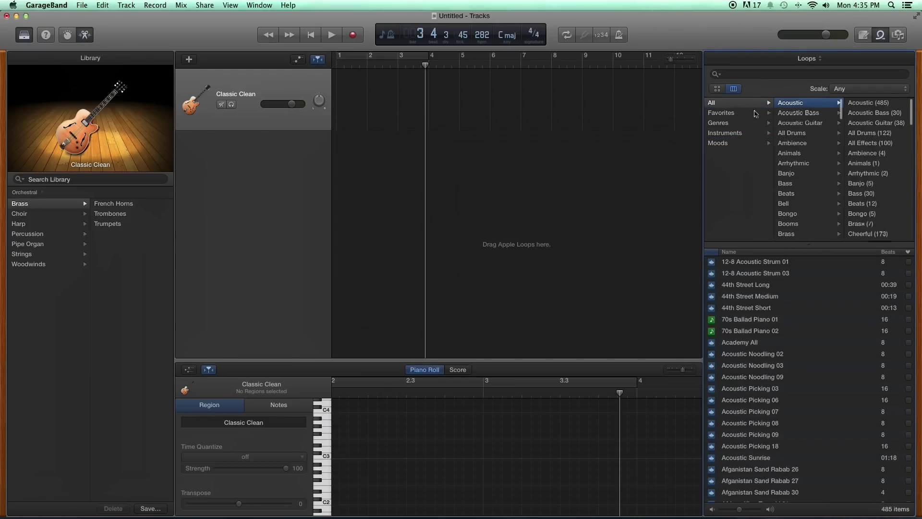
left_click(716, 88)
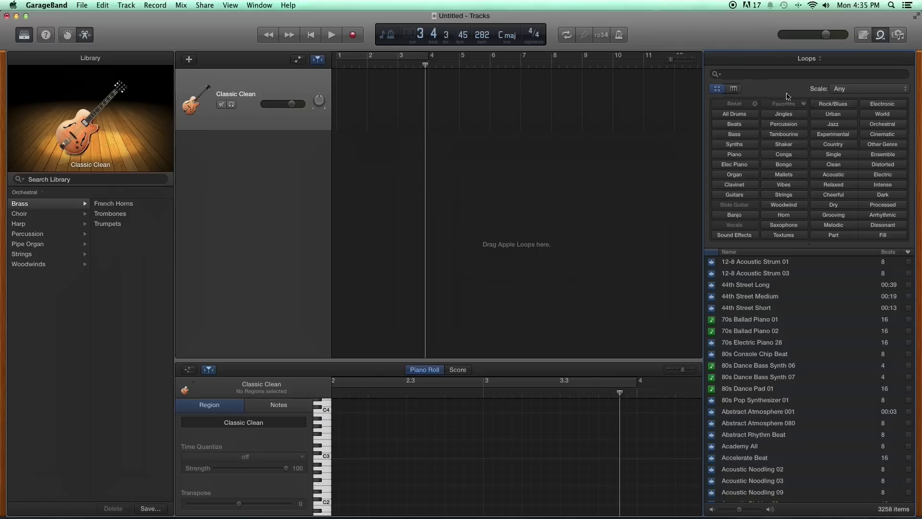
- Look through the Scale filter options in the loop browser and leave the filter on Any
left_click(872, 91)
left_click(857, 90)
left_click(857, 91)
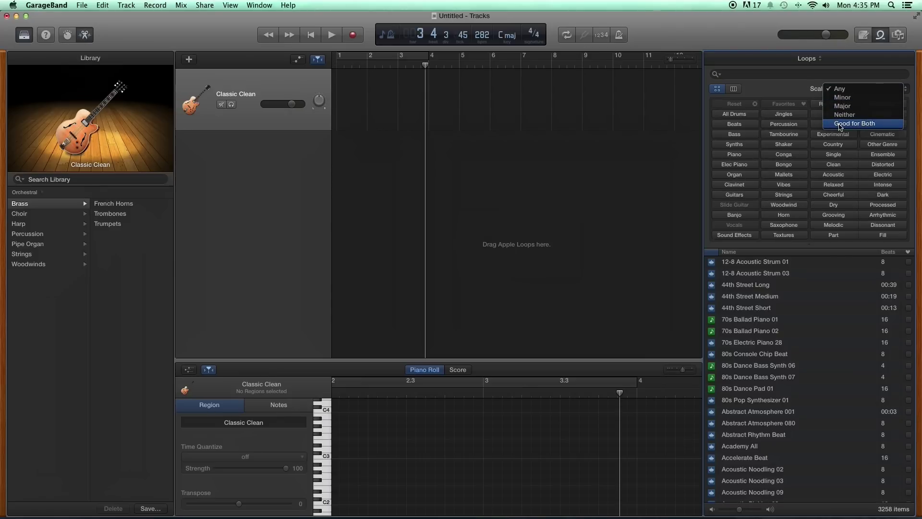
left_click(770, 85)
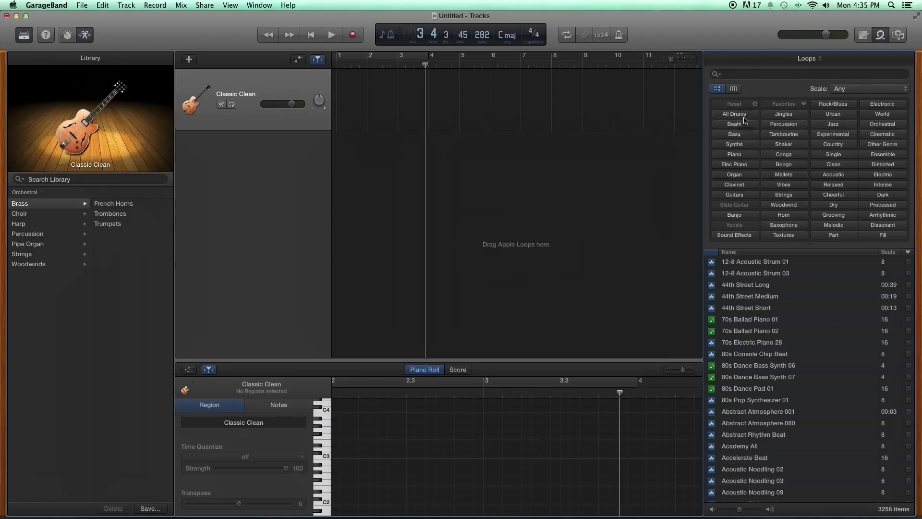
- Preview the loops 12-8 Acoustic Strum 01 and 03, 44th Street Long and 44th Street Medium, and replay 12-8 Acoustic Strum 01
scroll(752, 298, "up", 2)
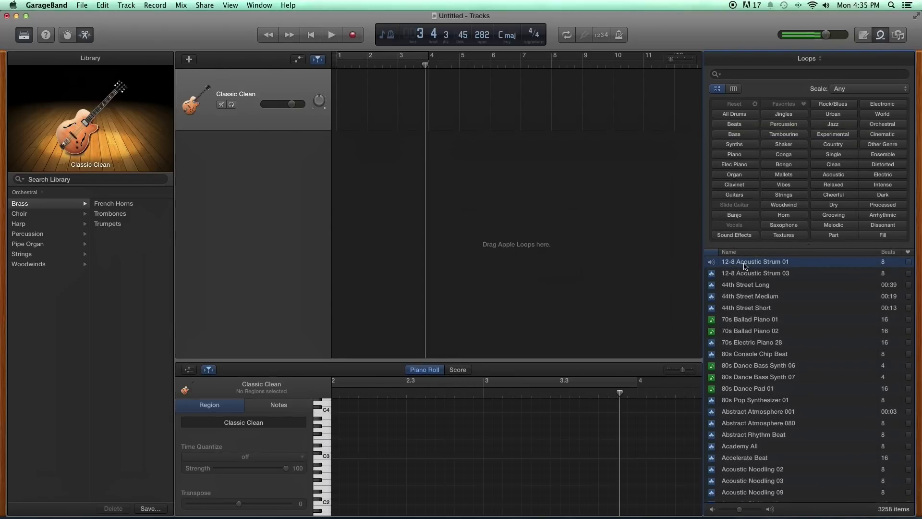
left_click(743, 274)
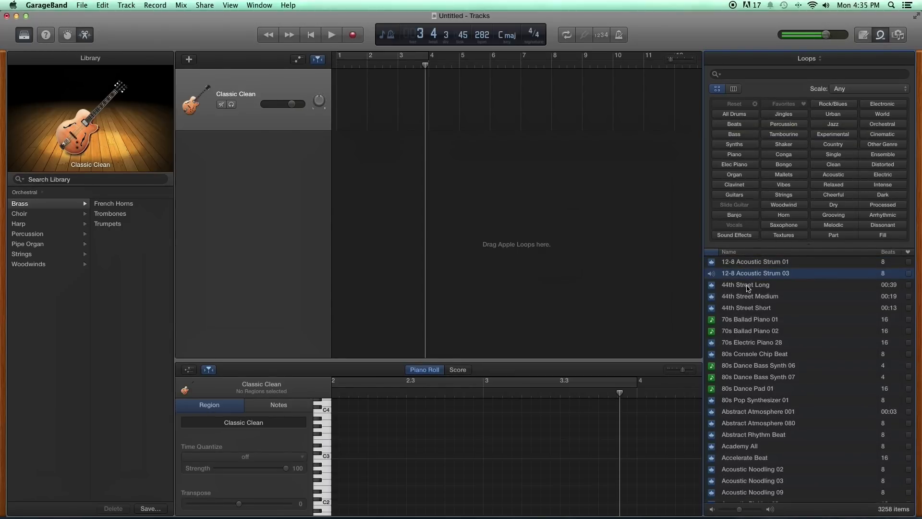
left_click(747, 287)
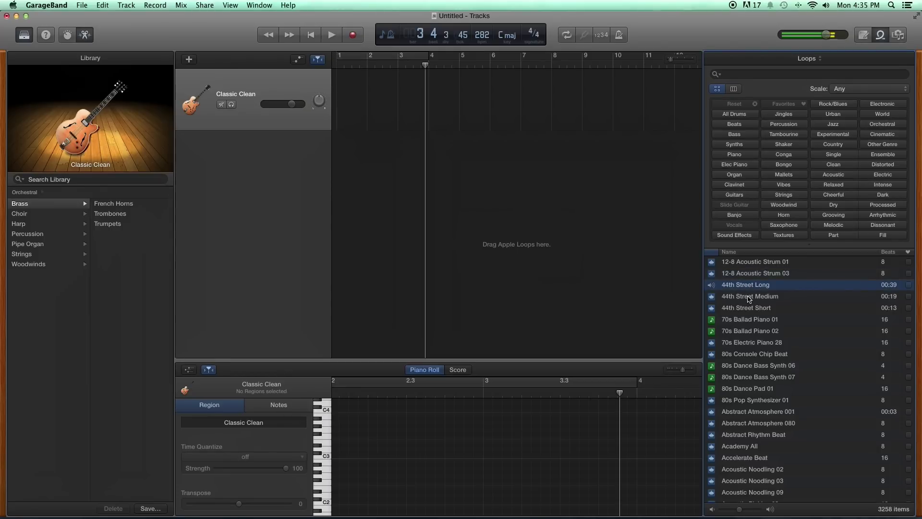
left_click(749, 297)
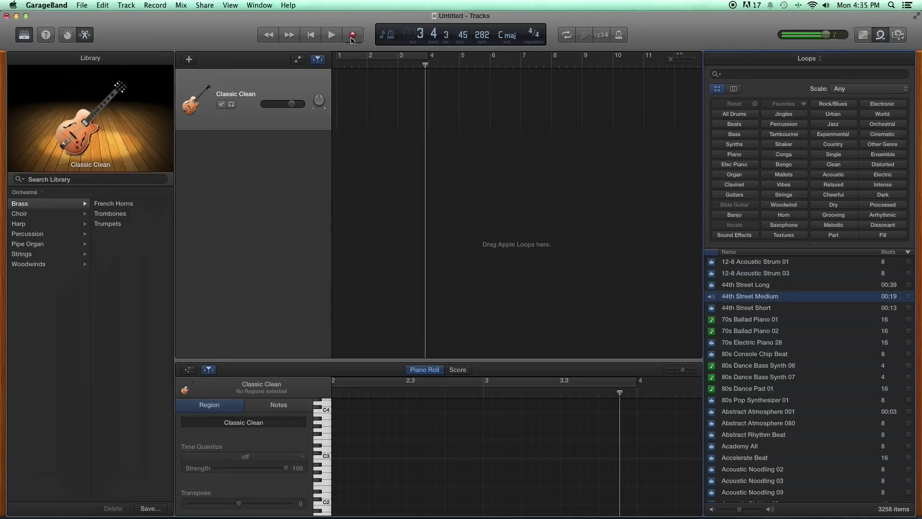
left_click(745, 262)
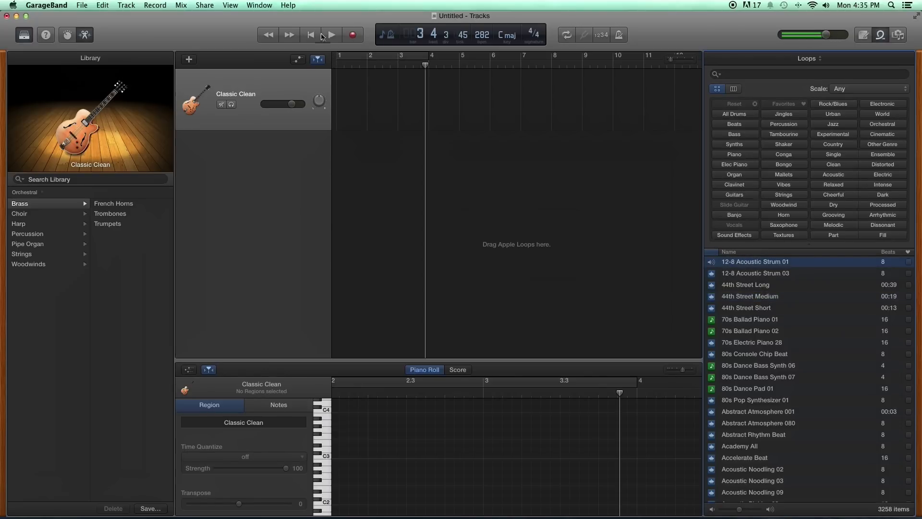
- Add the 12-8 Acoustic Strum 01 loop as a new track at bar 1 and move the playhead to the start
left_click_drag(747, 262, 346, 146)
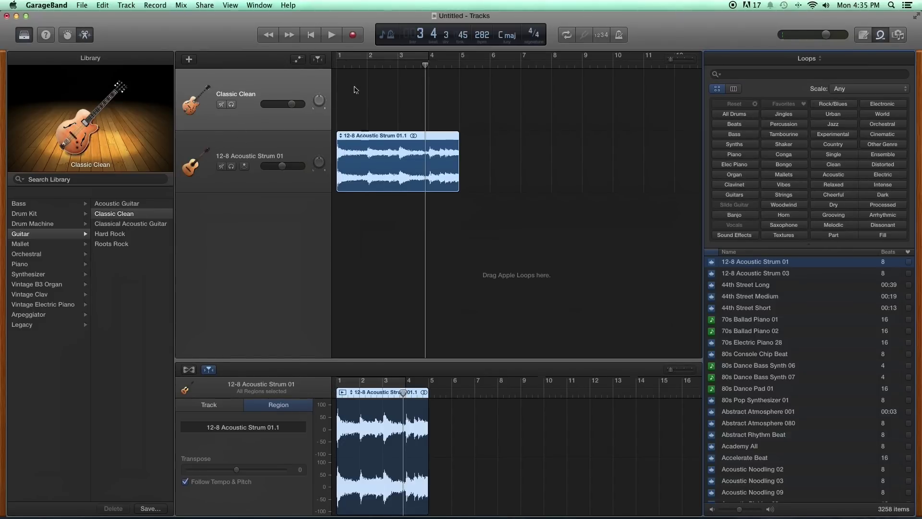
left_click_drag(353, 68, 336, 68)
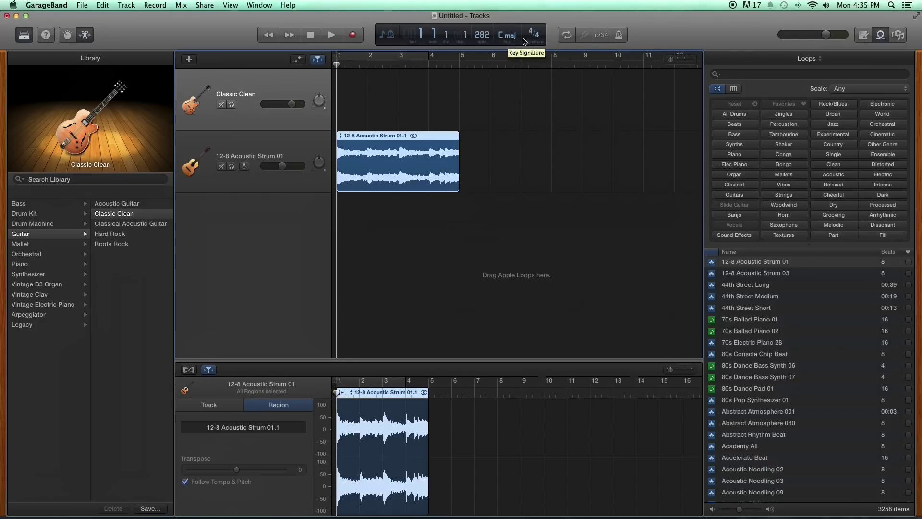
- Turn on cycle mode, set the cycle area from bar 1 to bar 3, and play it before stopping
left_click(569, 40)
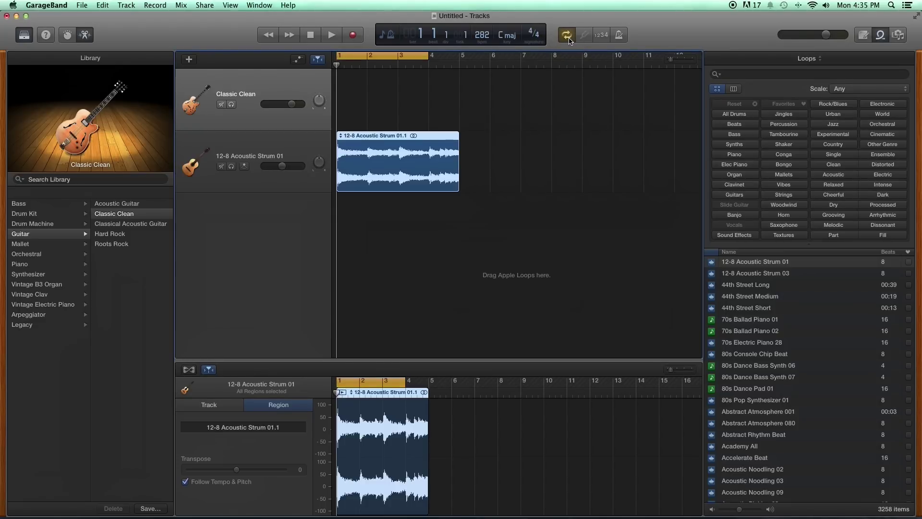
left_click_drag(429, 56, 393, 59)
key("space")
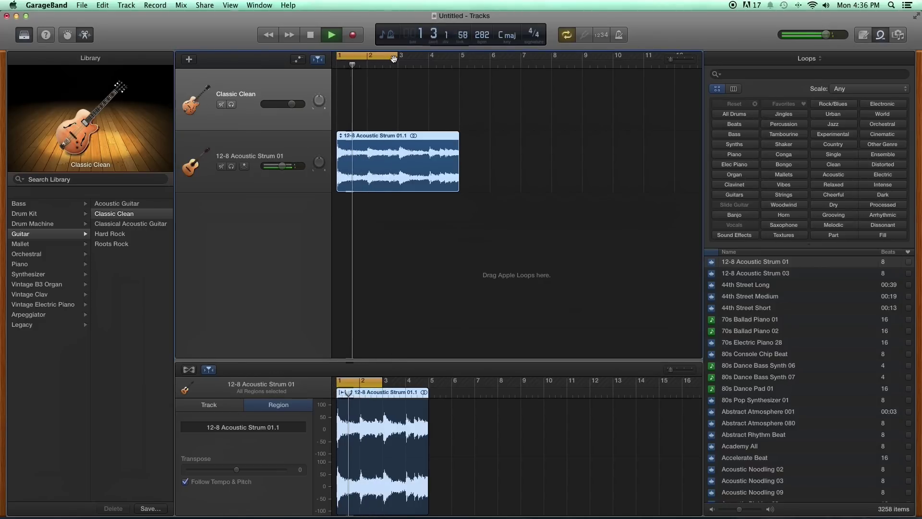
key("space")
- Move the cycle area to bars 3 through 5 and play that section before stopping
left_click_drag(370, 56, 434, 57)
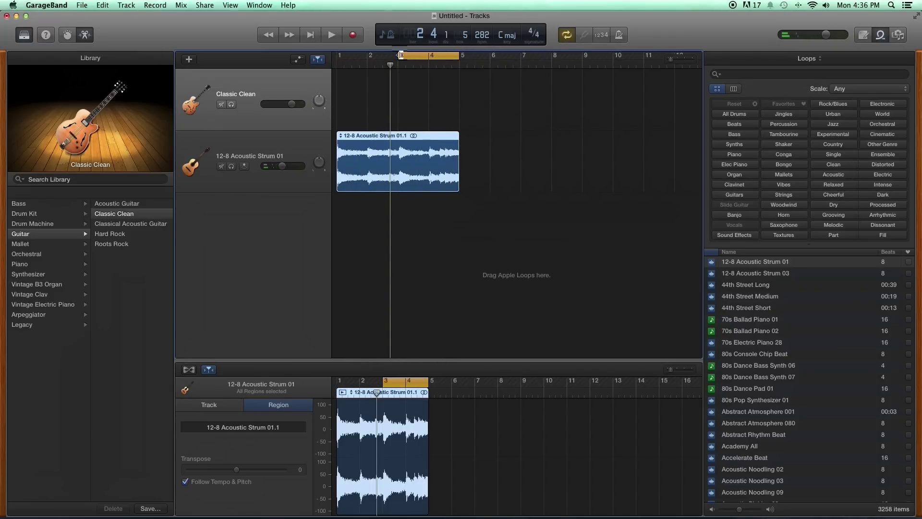
key("space")
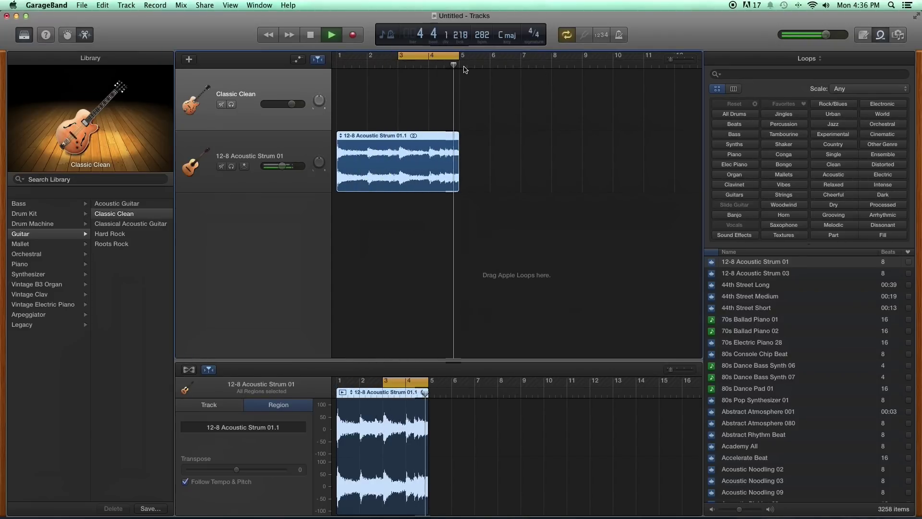
key("space")
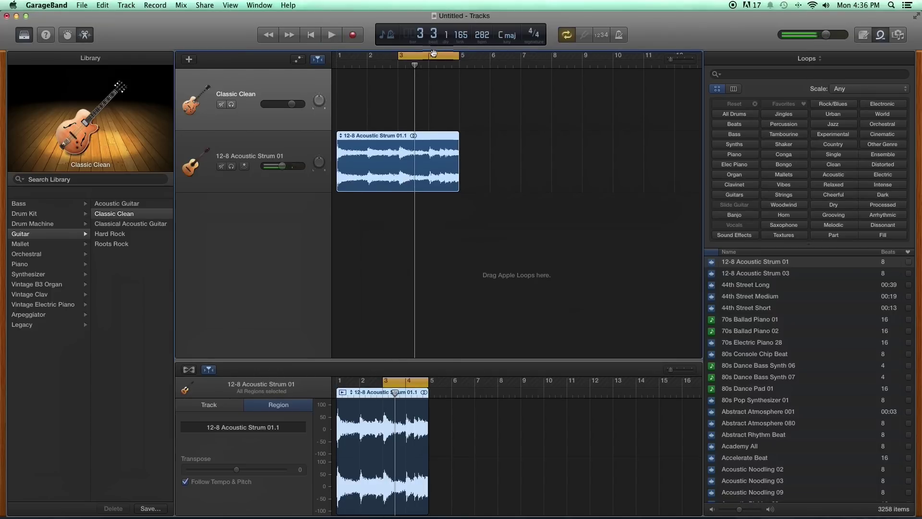
- Place the playhead at bar 2 beat 4 with cycle off, play with cycle back on, and raise the system volume
left_click(568, 36)
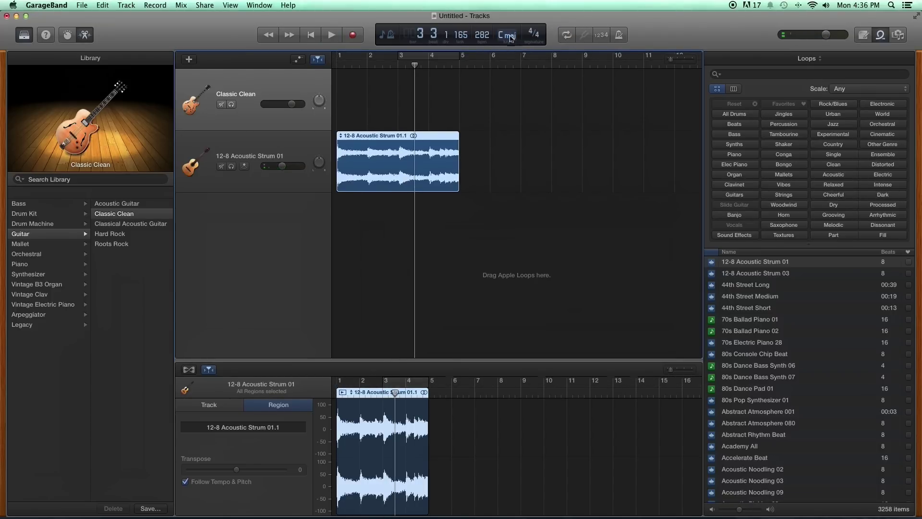
left_click_drag(414, 66, 390, 66)
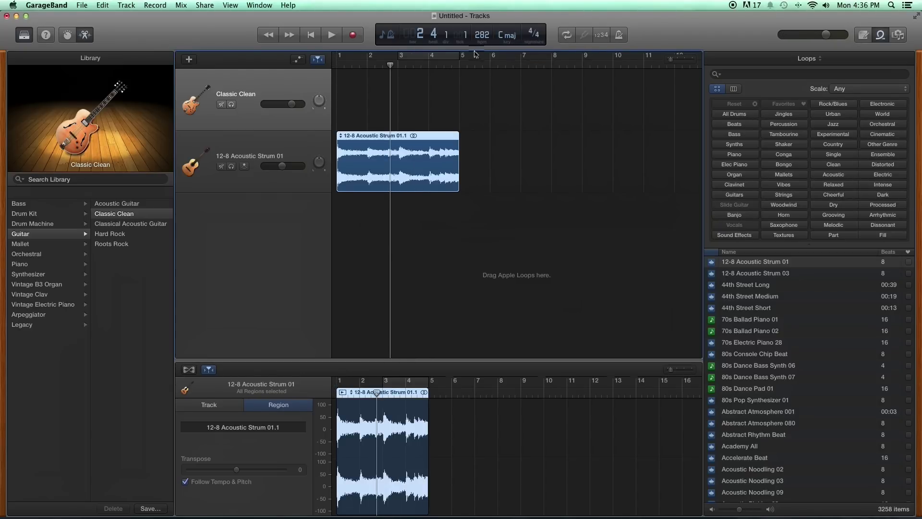
left_click(566, 34)
key("space")
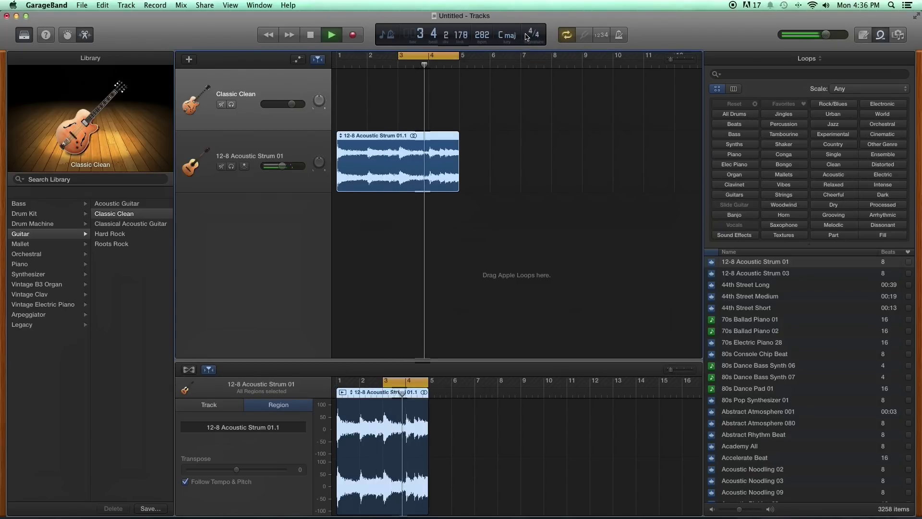
key("XF86AudioRaiseVolume")
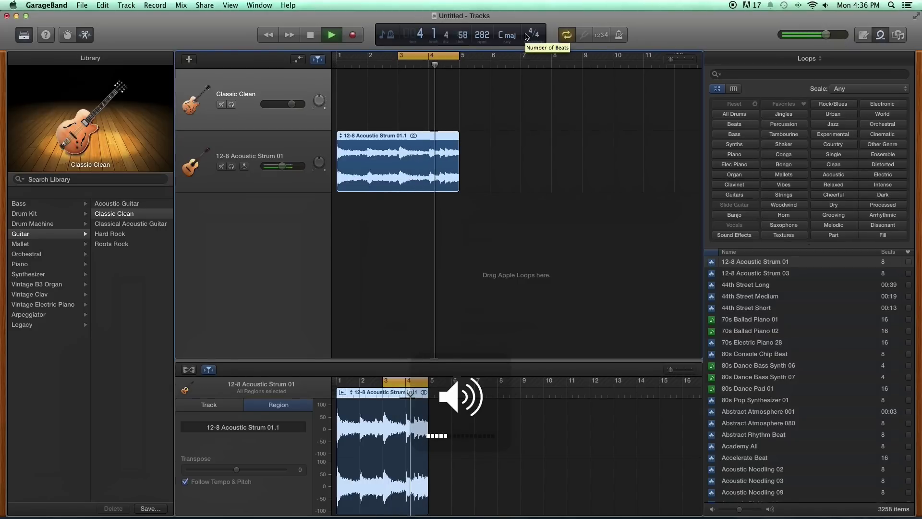
- Change the project key to D major and on to E major during playback, and stop playing
left_click(507, 34)
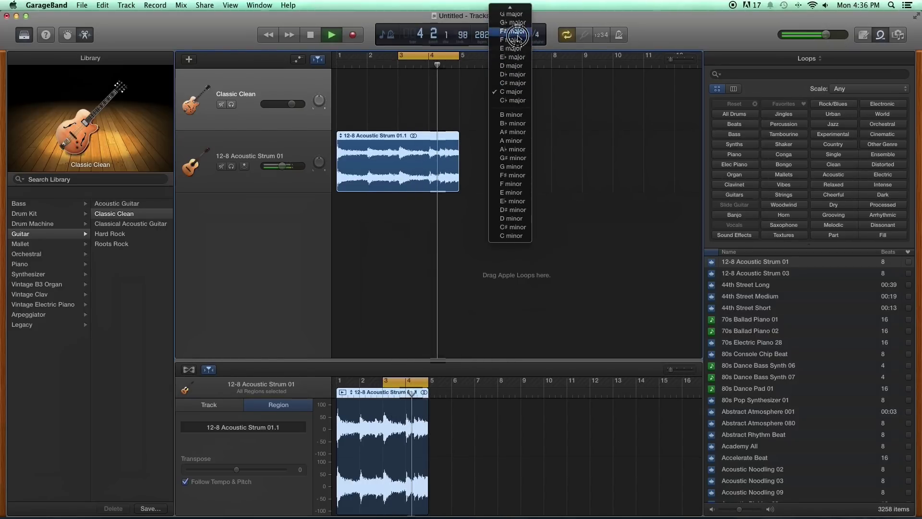
left_click(517, 66)
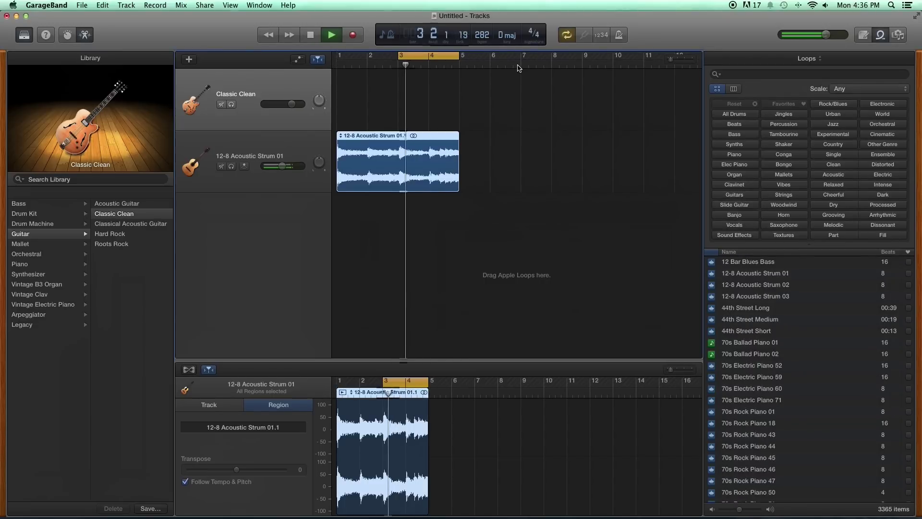
left_click(508, 35)
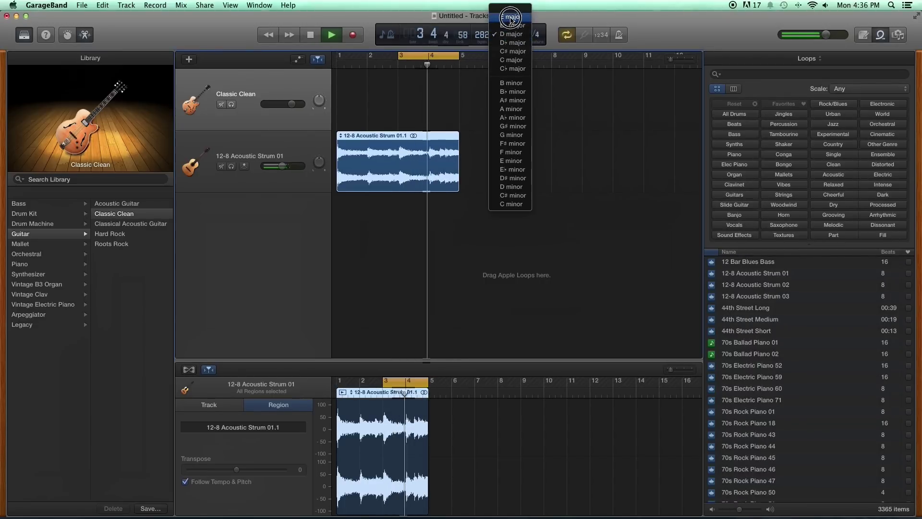
left_click(511, 18)
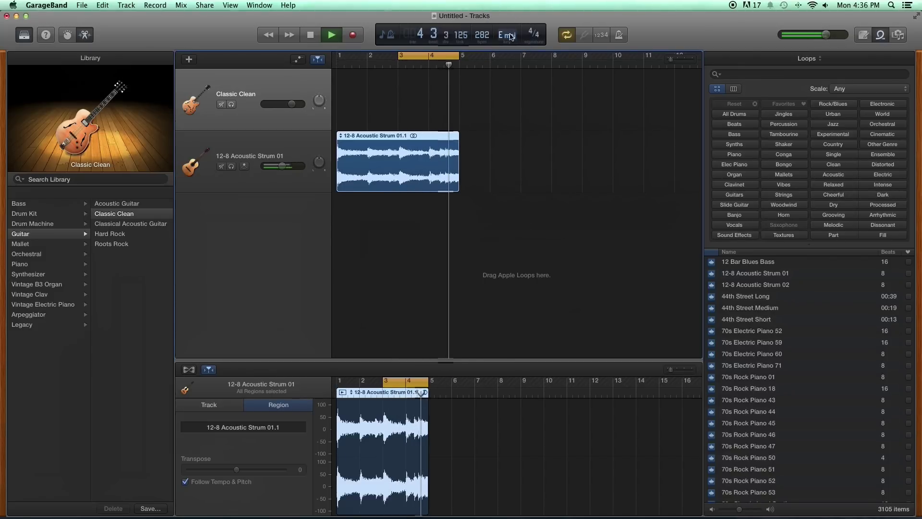
key("space")
- Look through the loop list and hide the Apple Loops browser
scroll(762, 333, "down", 5)
scroll(762, 333, "up", 5)
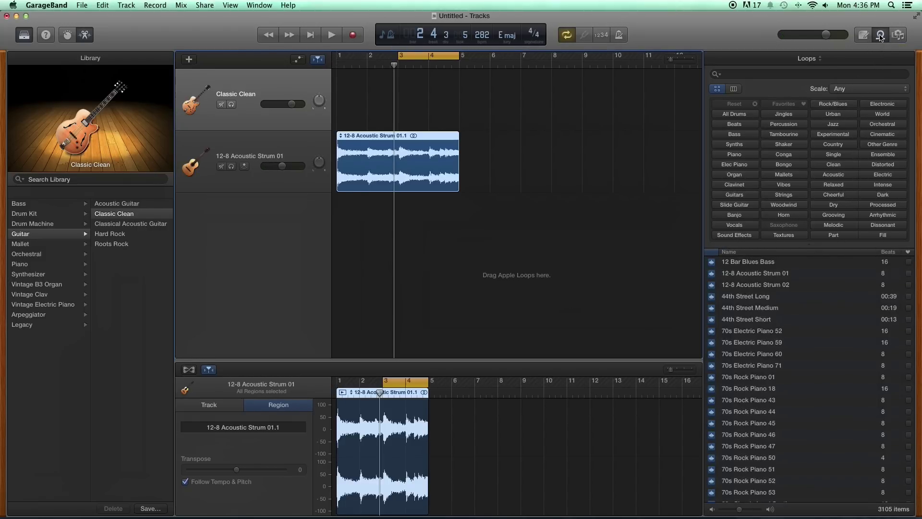
left_click(880, 36)
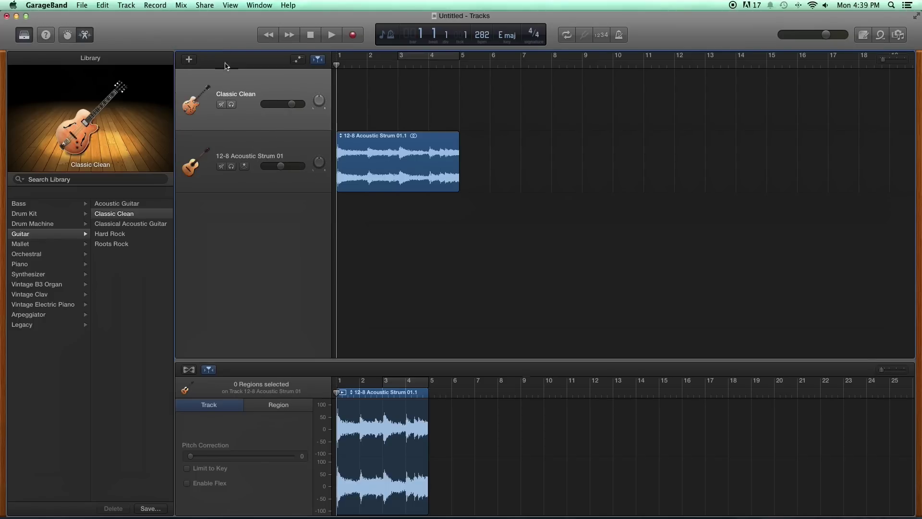
- Open the new track dialog to view the available track types and close it without creating a track
left_click(189, 59)
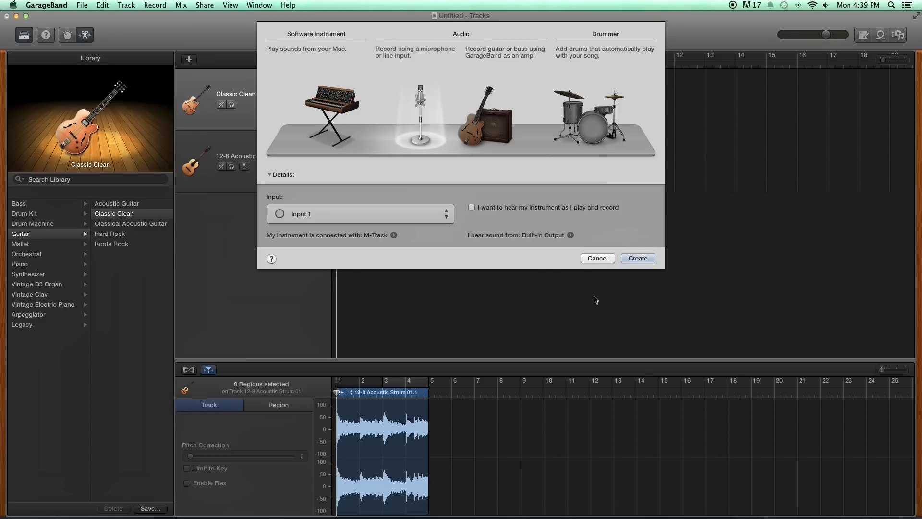
left_click(596, 259)
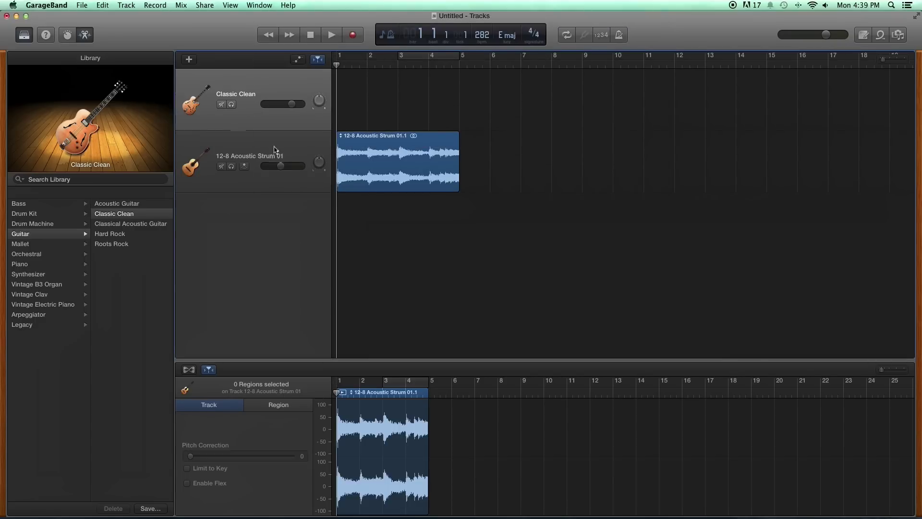
- With automation shown, reshape the 12-8 Acoustic Strum 01 track's volume curve and turn on its automation before hiding the automation display
left_click(299, 60)
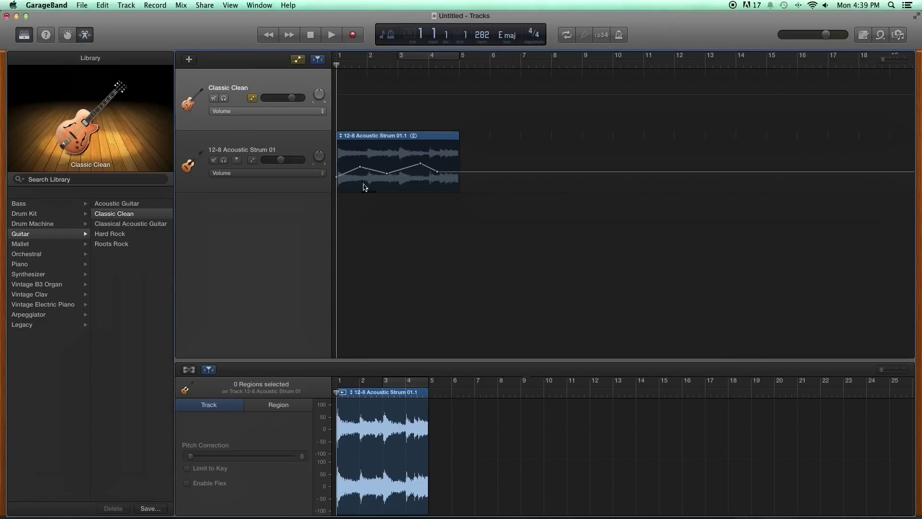
left_click(337, 177)
left_click_drag(360, 169, 410, 176)
left_click(388, 176)
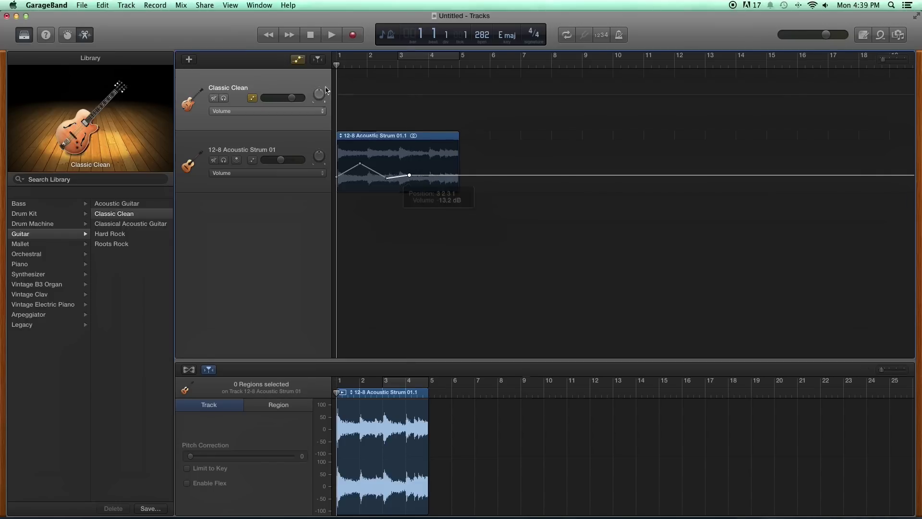
left_click(252, 162)
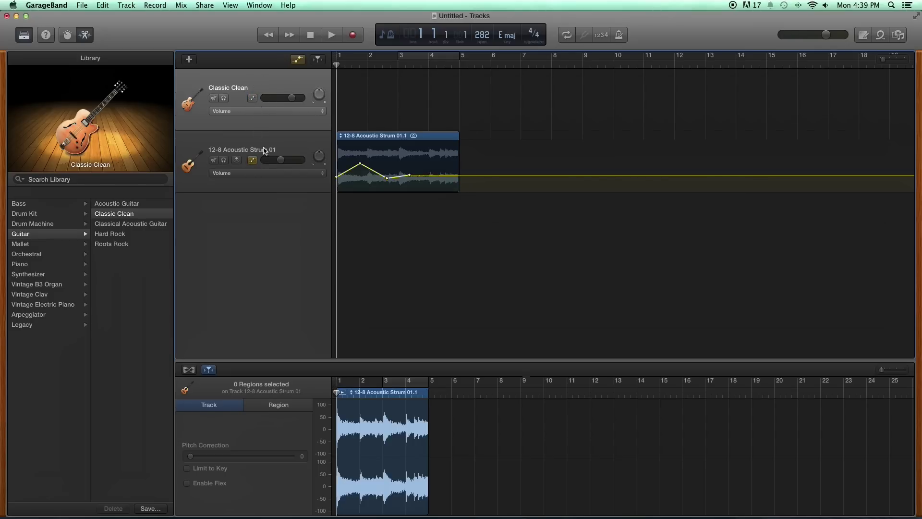
left_click(298, 59)
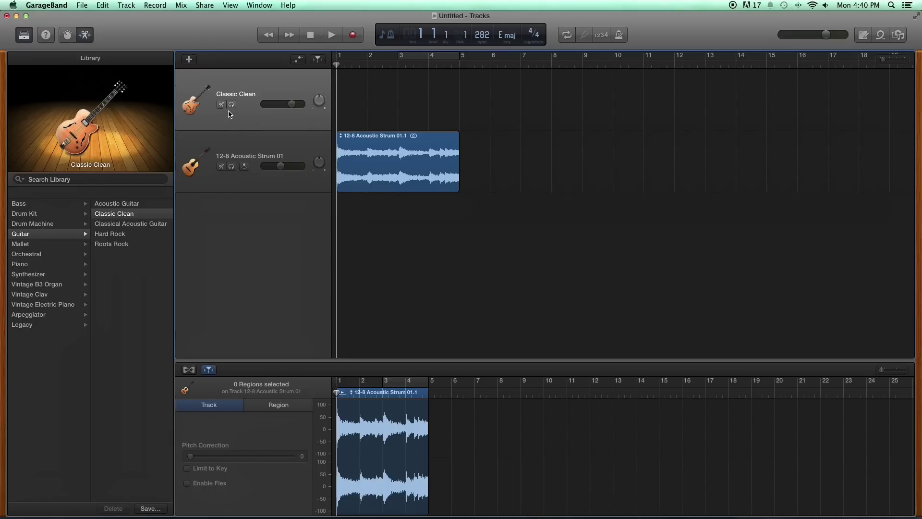
- Play the project with the 12-8 Acoustic Strum 01 track muted, unmute it during playback, and stop
left_click(221, 167)
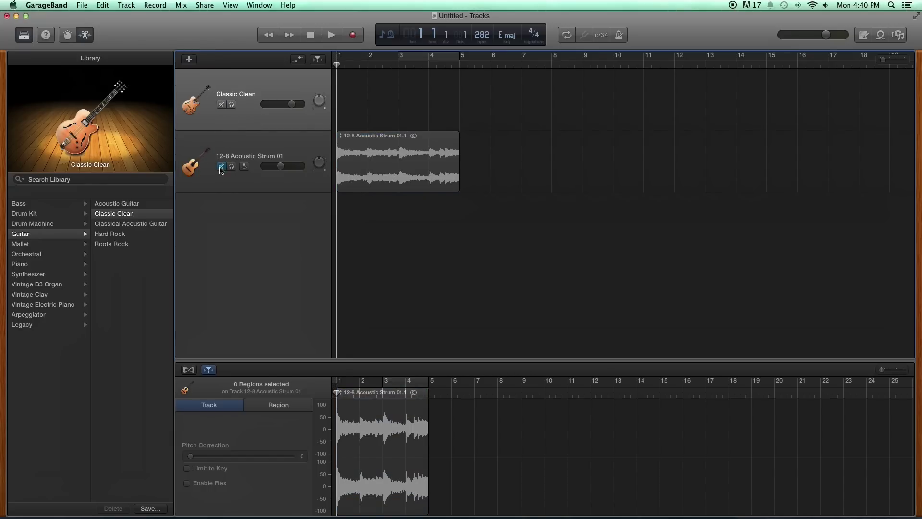
key("space")
key("space")
key("space")
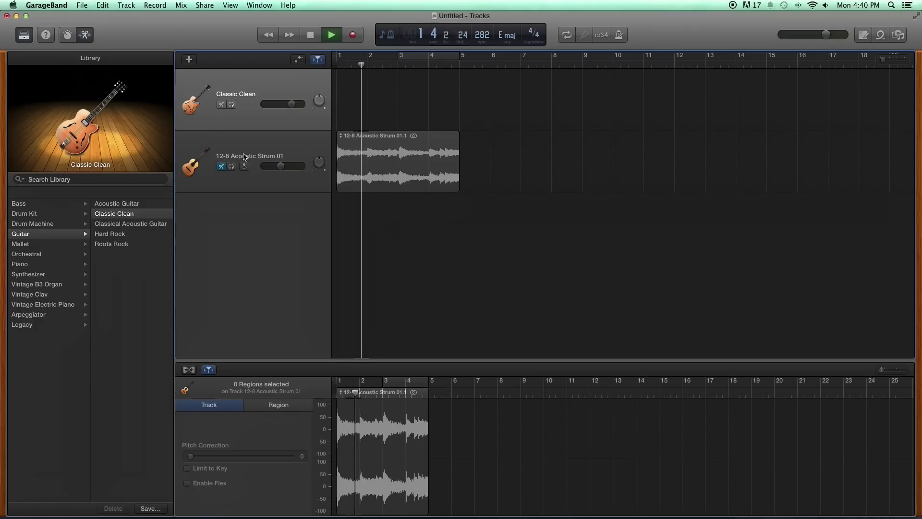
left_click(221, 167)
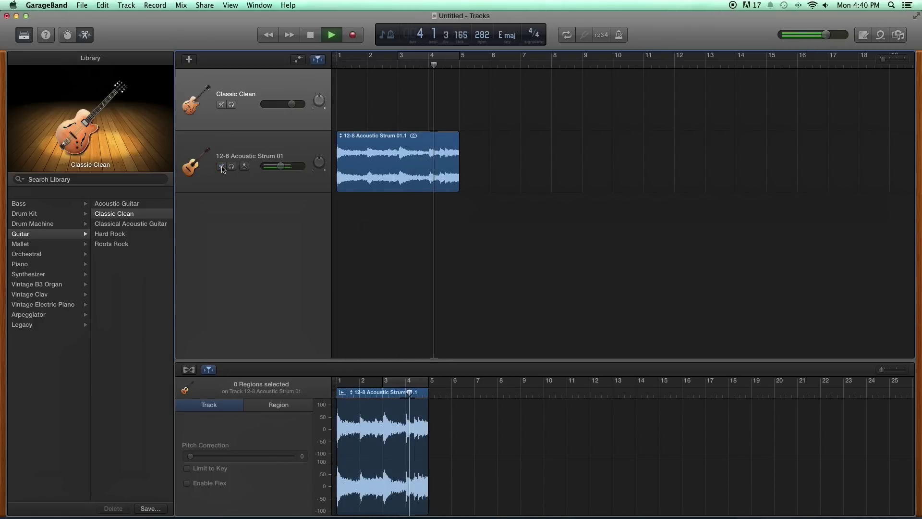
key("space")
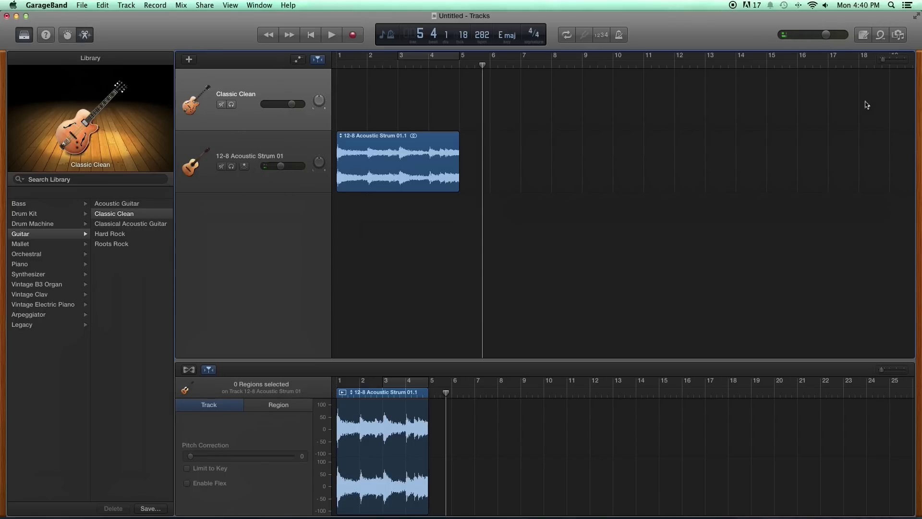
- Reopen the Apple Loops browser and add the 70s Electric Piano 60 loop as a new track at bar 1
left_click(879, 37)
left_click_drag(751, 353, 347, 223)
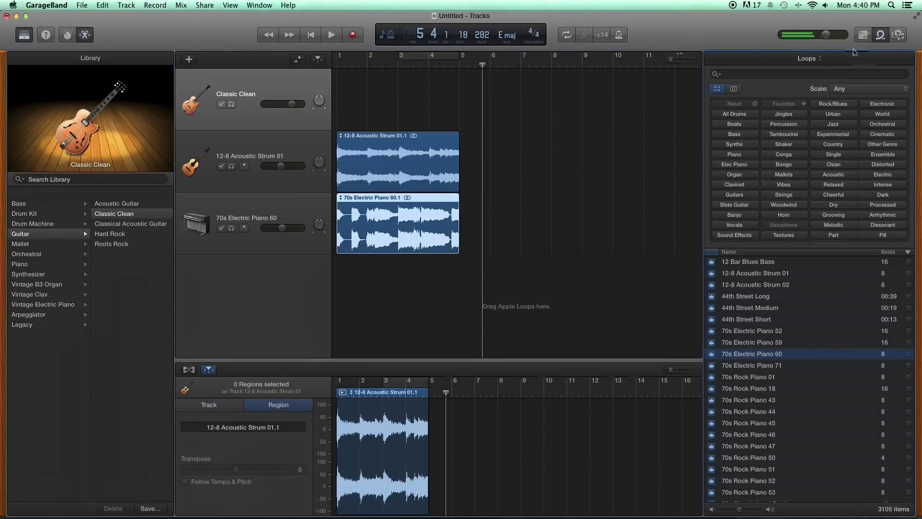
- Hide the Apple Loops browser and play the two loop tracks together from the start of the project before stopping
left_click(870, 40)
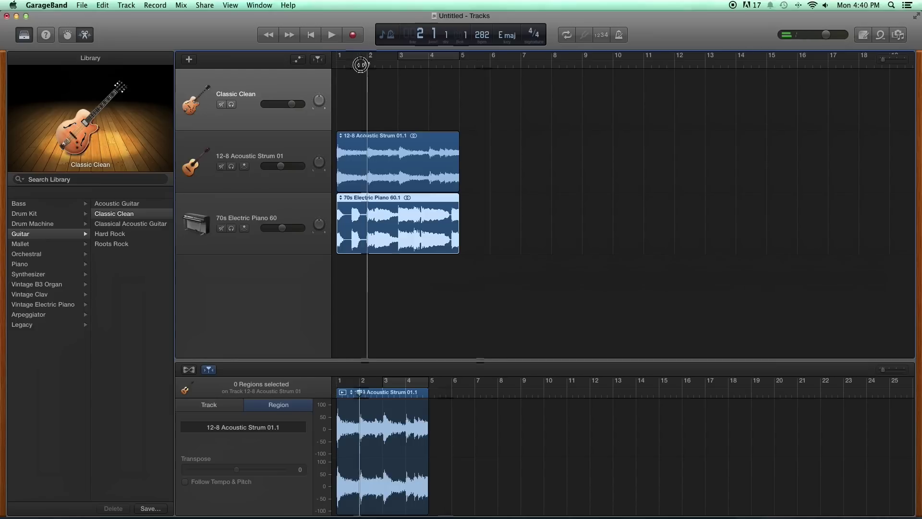
key("Return")
key("space")
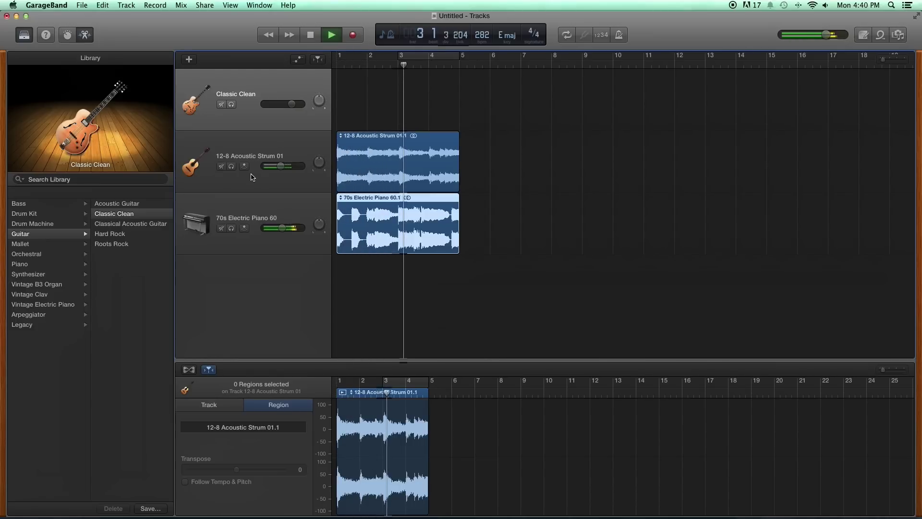
key("space")
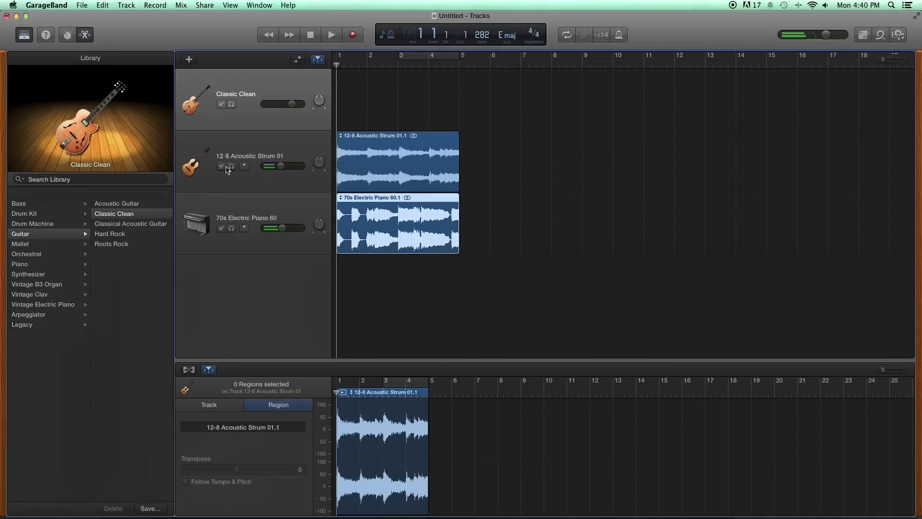
- Turn on cycle playback, solo the 12-8 Acoustic Strum 01 and 70s Electric Piano 60 tracks in turn, and stop with both unsoloed
key("c")
key("space")
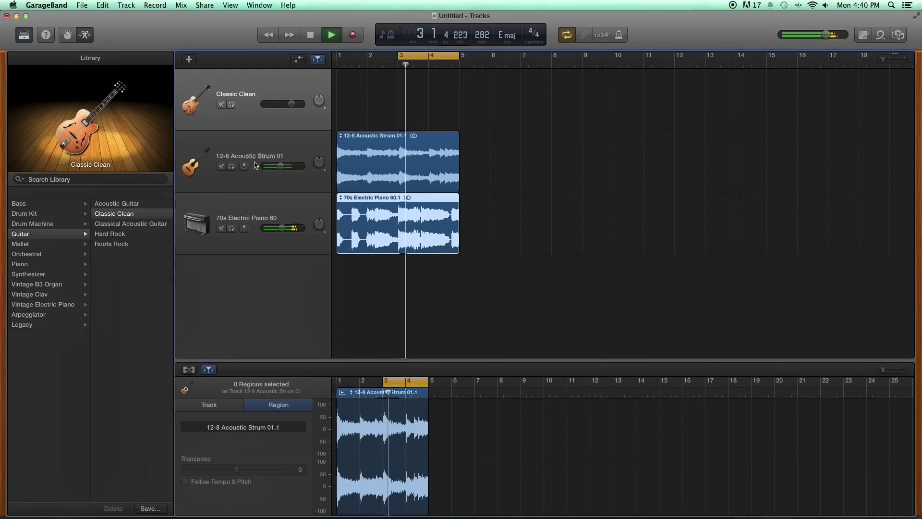
left_click(232, 166)
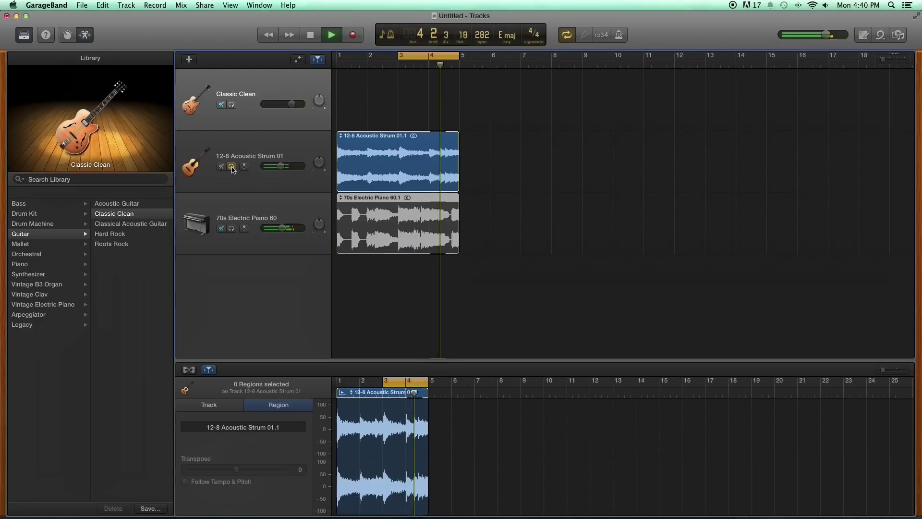
left_click(231, 229)
left_click(231, 167)
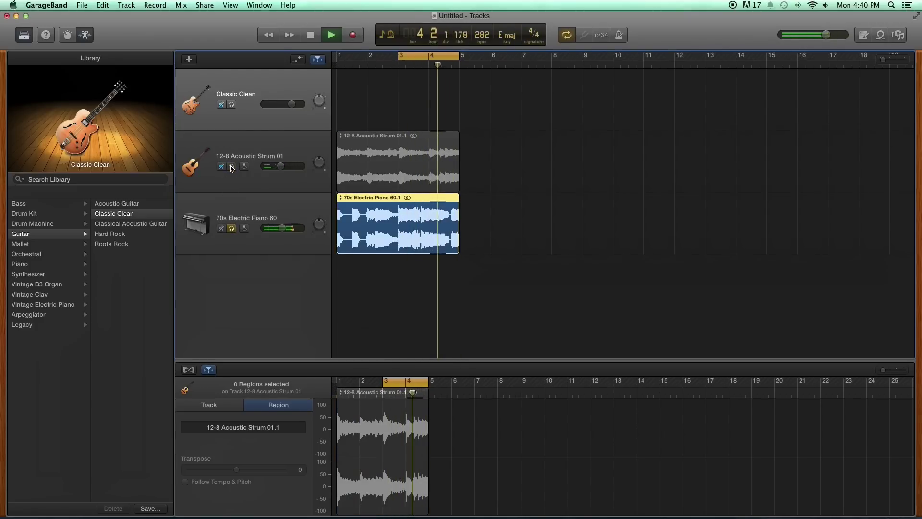
key("space")
left_click(231, 228)
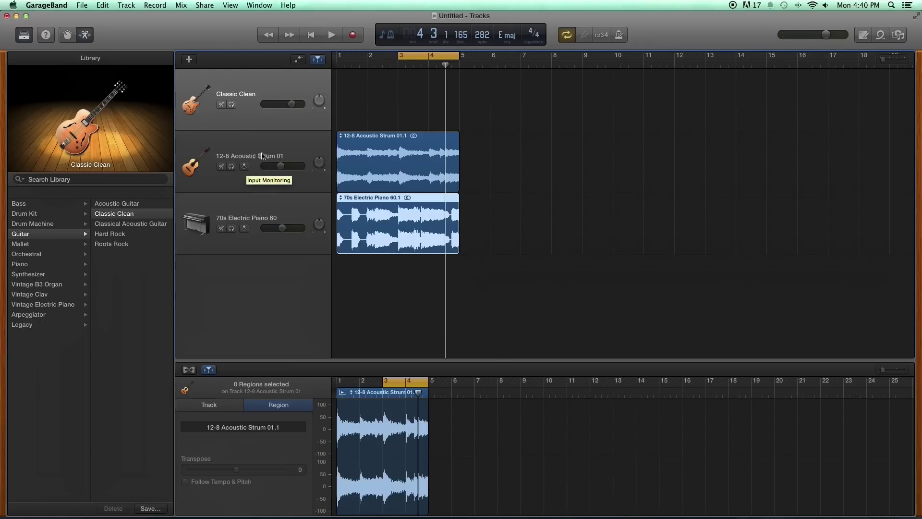
- Lower the 12-8 Acoustic Strum 01 track's volume during cycled playback from bar 3 with the 70s Electric Piano 60 track muted
left_click(265, 154)
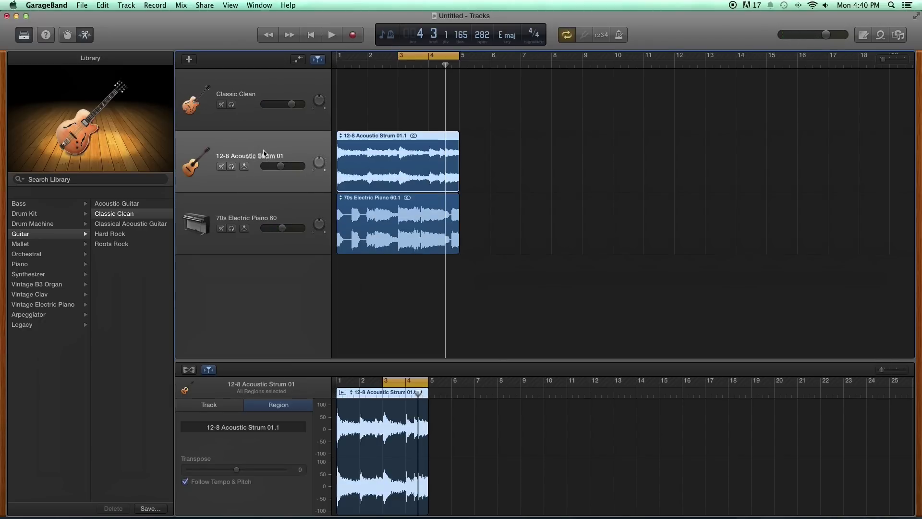
left_click(244, 166)
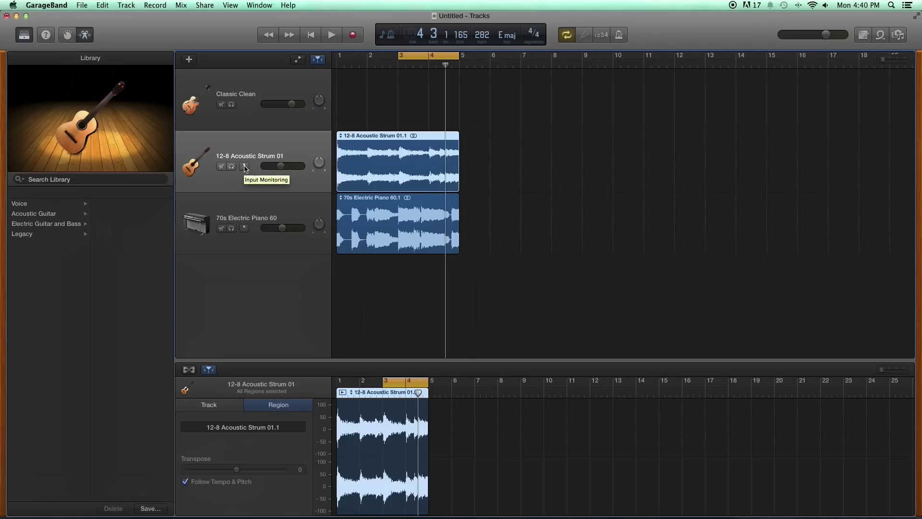
left_click_drag(281, 166, 269, 167)
left_click_drag(300, 167, 282, 167)
left_click(397, 70)
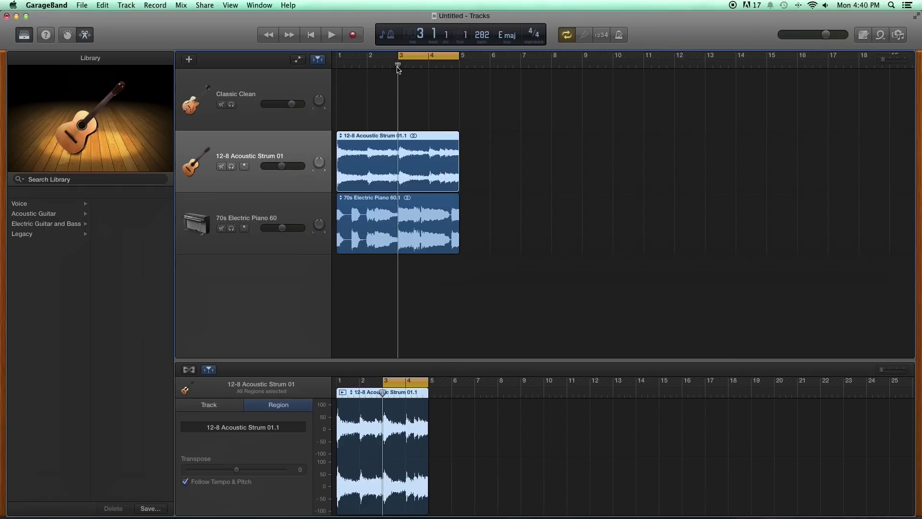
key("space")
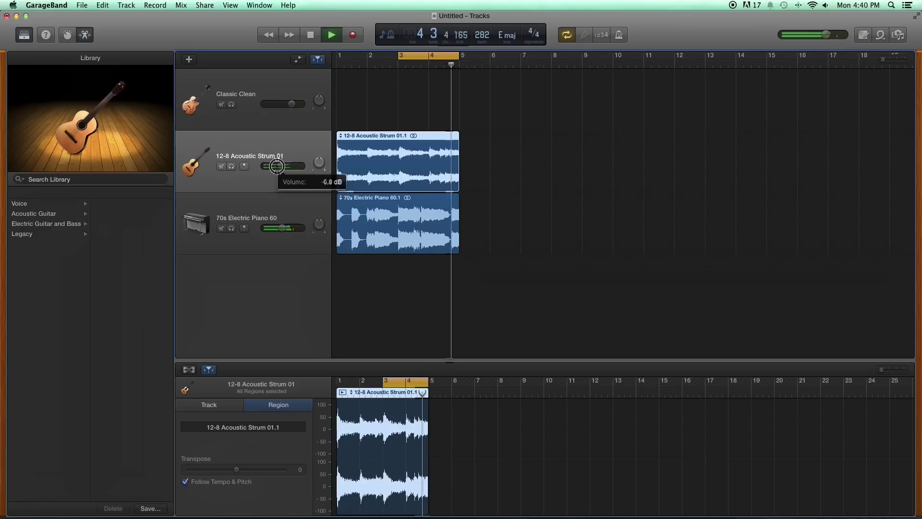
left_click(222, 228)
left_click_drag(277, 167, 281, 174)
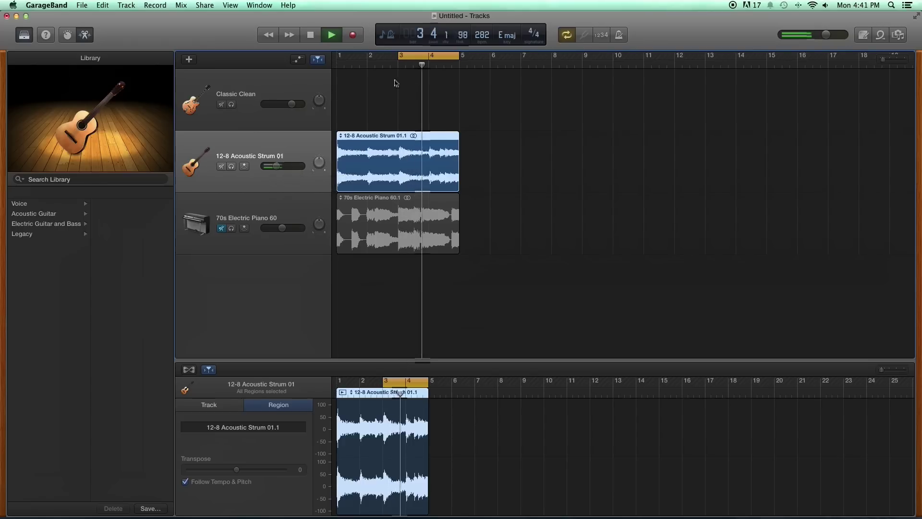
- Play the 12-8 Acoustic Strum 01 track from around bar 2 while turning its pan to either side, and stop
mouse_move(369, 66)
left_mouse_down()
mouse_move(352, 70)
mouse_move(391, 70)
mouse_move(367, 72)
left_mouse_up()
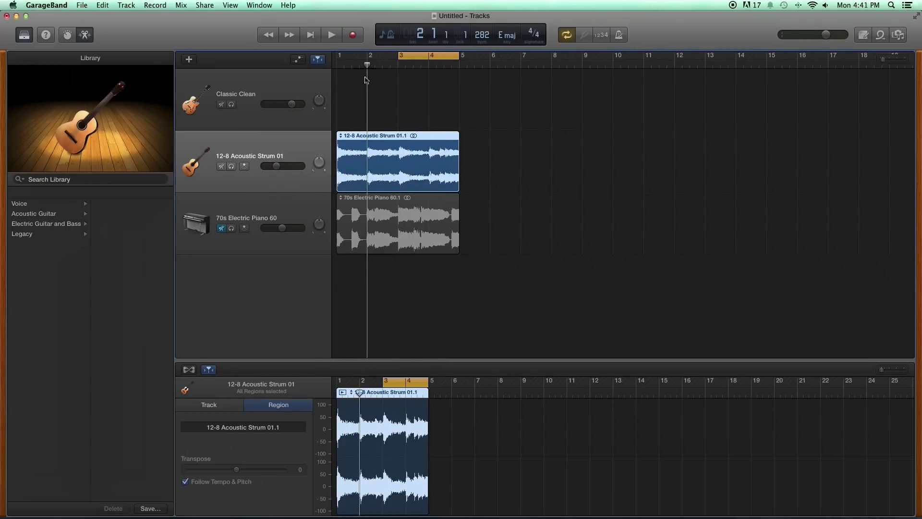
key("space")
mouse_move(320, 162)
left_mouse_down()
mouse_move(320, 136)
mouse_move(318, 175)
left_mouse_up()
left_click_drag(379, 72, 363, 67)
key("space")
left_click_drag(319, 163, 316, 132)
key("space")
- Select the tracks one after another to compare their library instruments and editor contents, finishing on 12-8 Acoustic Strum 01
left_click(312, 216)
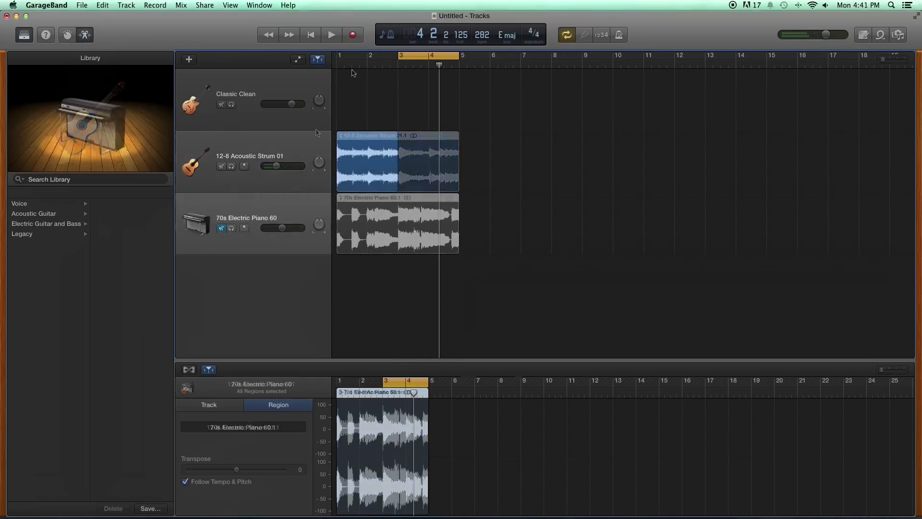
left_click(239, 150)
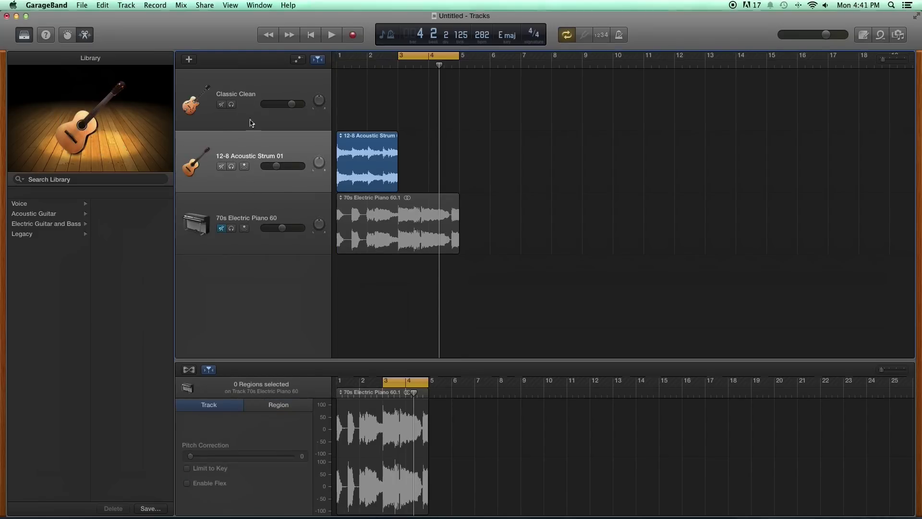
left_click(250, 125)
left_click(250, 168)
left_click(250, 205)
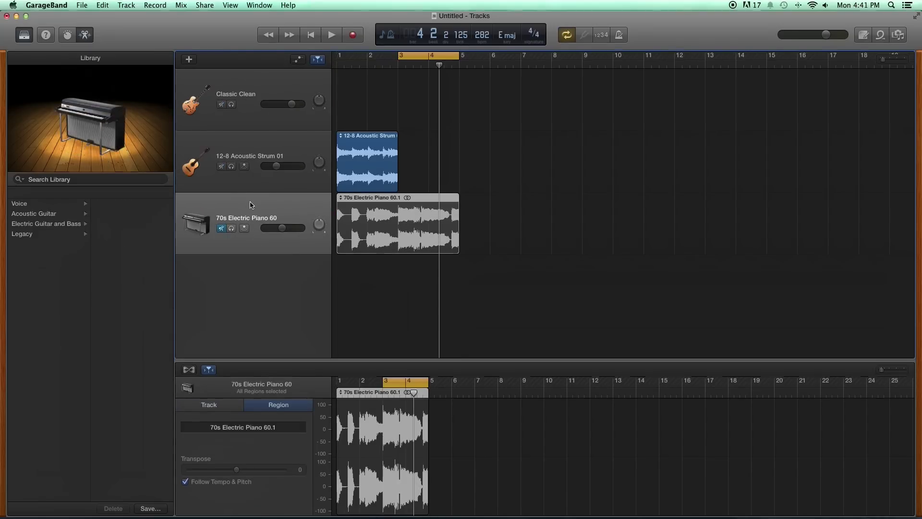
left_click(260, 190)
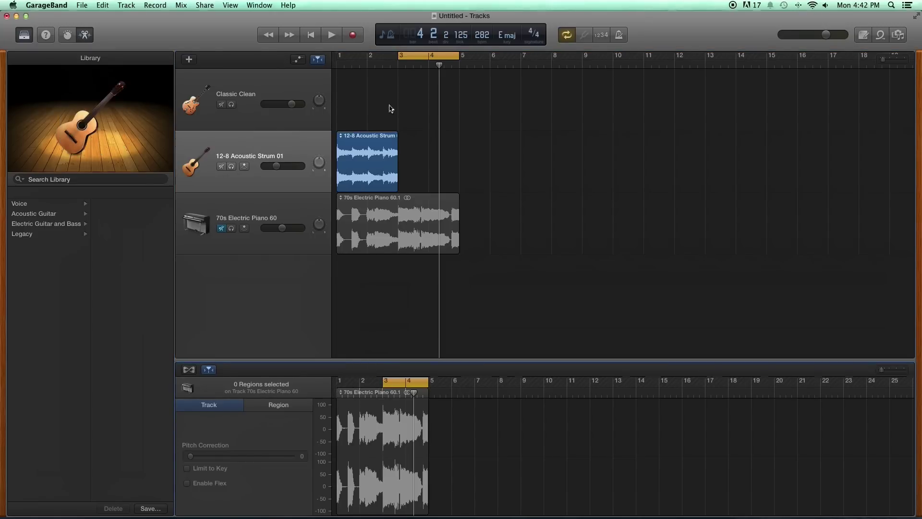
- Show the 12-8 Acoustic Strum 01.1 region's waveform enlarged from bar 1 in the editor and turn on Flex for it
left_click(359, 67)
left_click(363, 190)
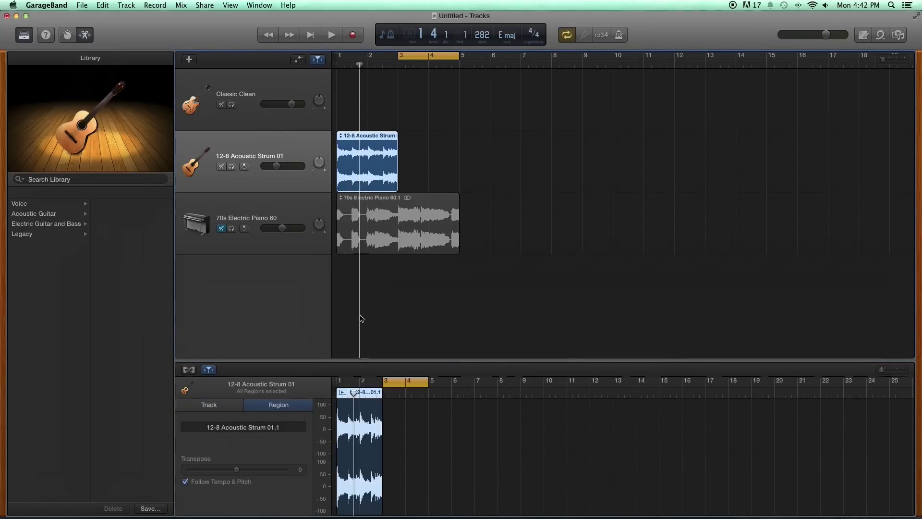
left_click_drag(880, 368, 894, 370)
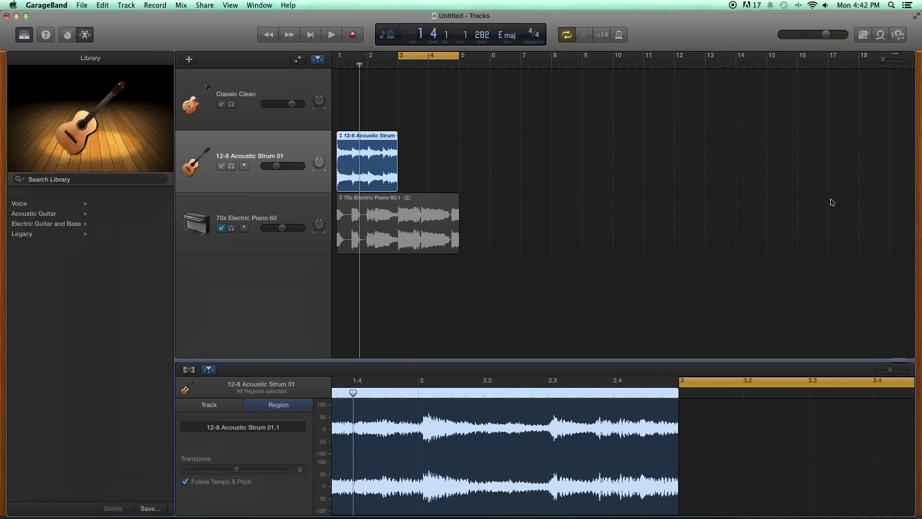
mouse_move(885, 60)
left_mouse_down()
mouse_move(892, 60)
mouse_move(884, 60)
left_mouse_up()
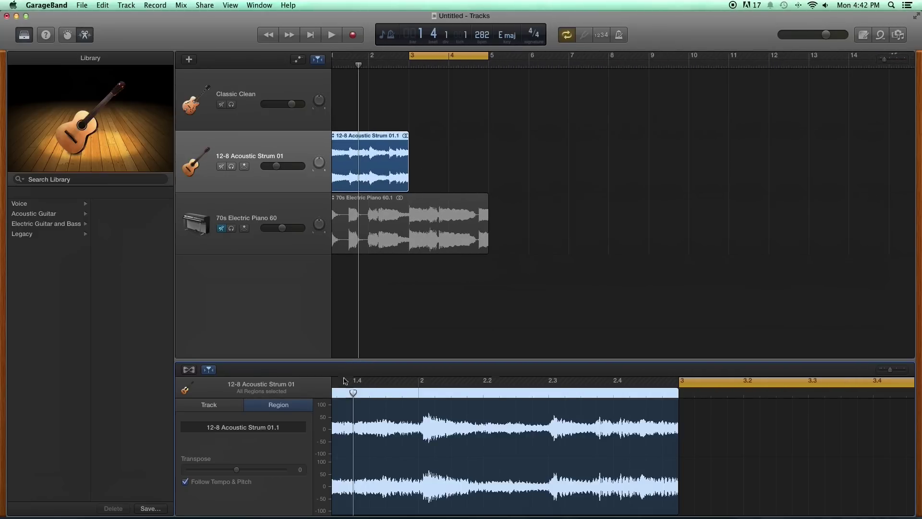
scroll(384, 398, "left", 5)
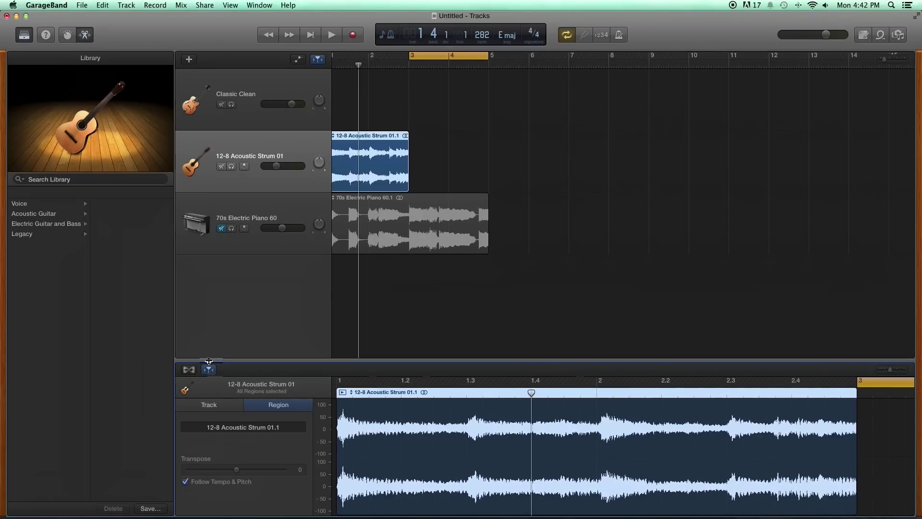
left_click(188, 369)
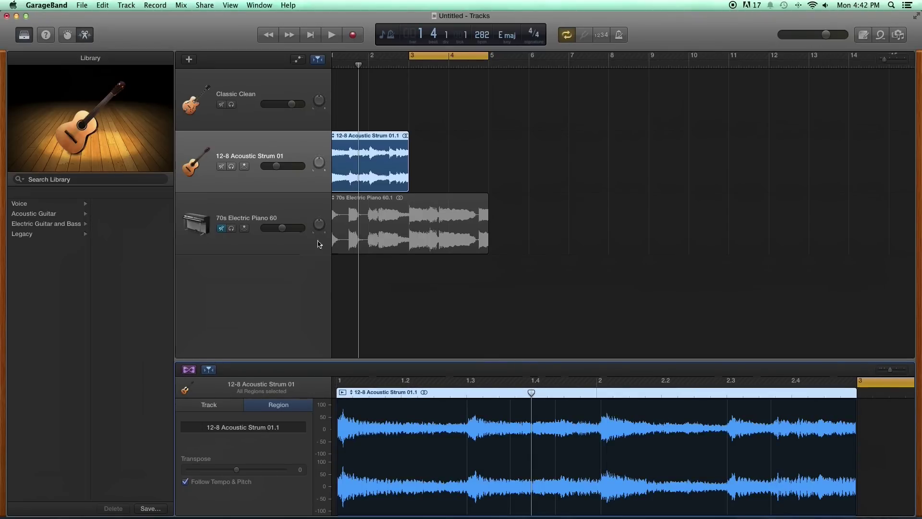
- Create a new microphone audio track using Input 1 below the 70s Electric Piano 60 track
left_click(222, 202)
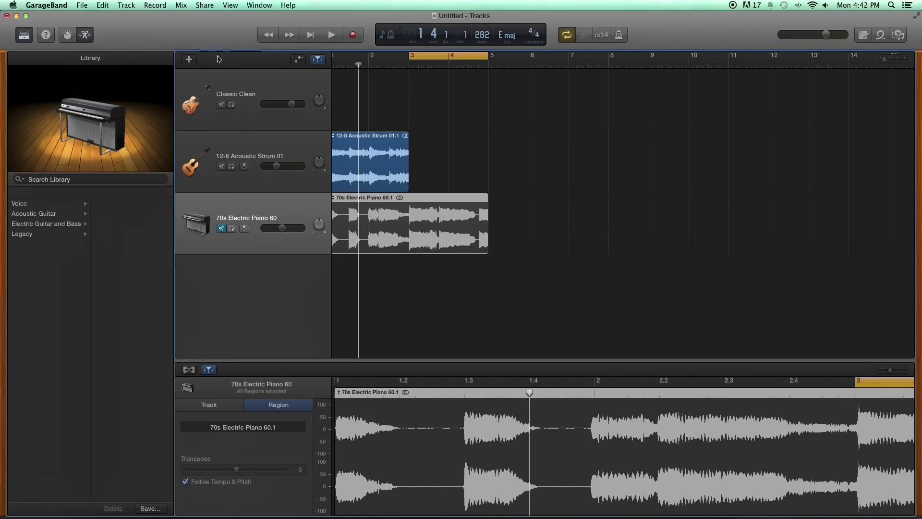
left_click(188, 59)
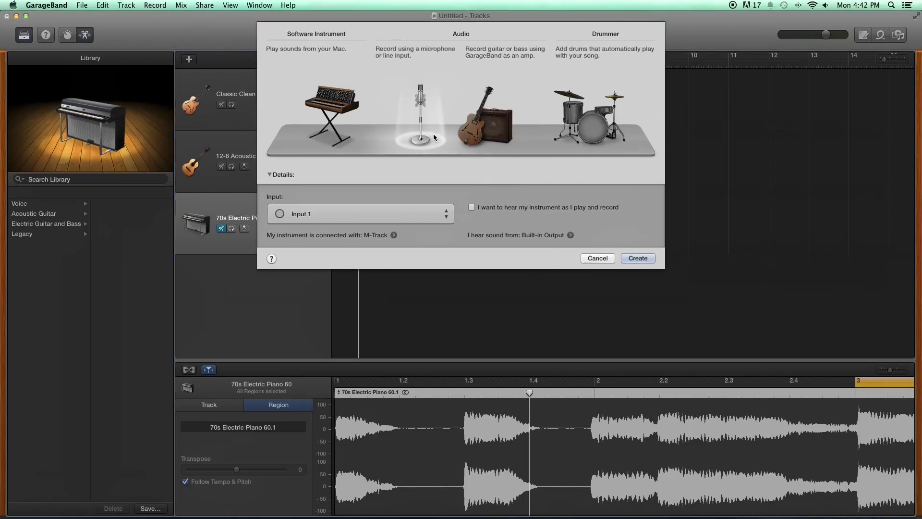
left_click(629, 259)
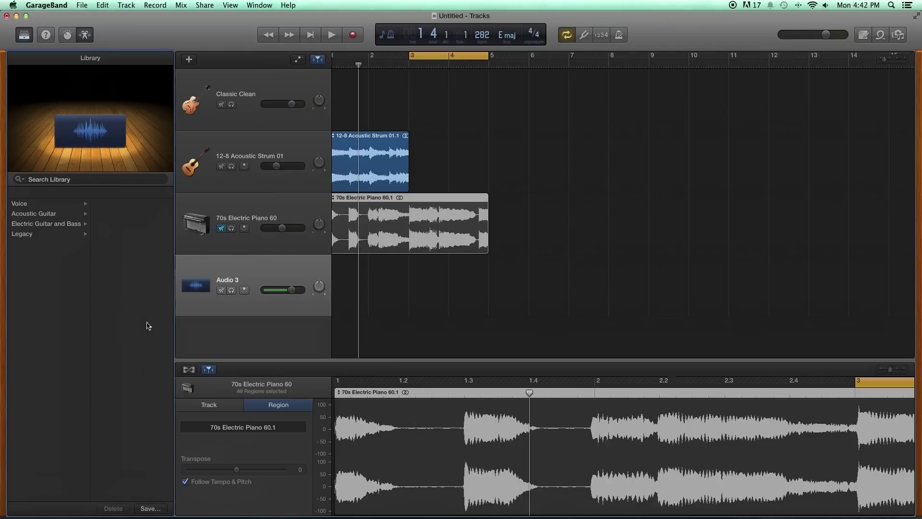
left_click(272, 283)
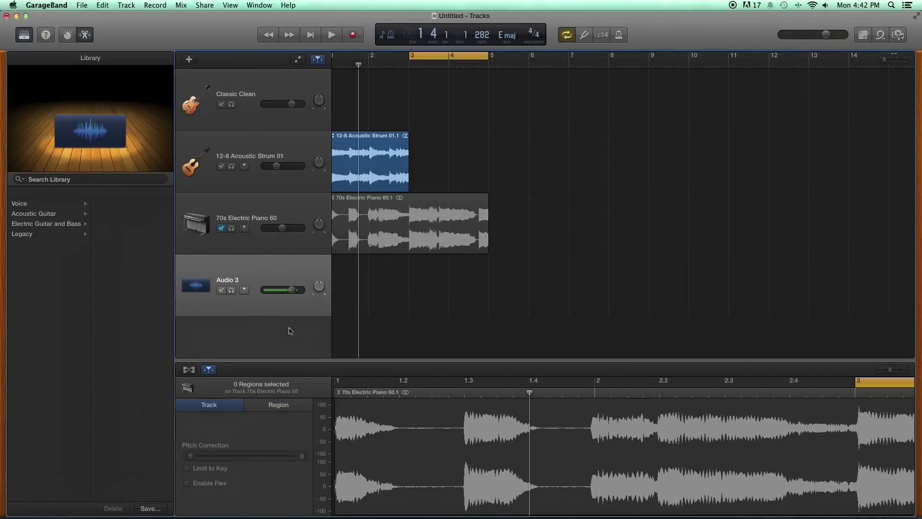
- With the 12-8 Acoustic Strum 01 track muted, record a short take in the cycle area on the Audio 3 track and enable Flex
left_click_drag(358, 65, 336, 66)
left_click(220, 166)
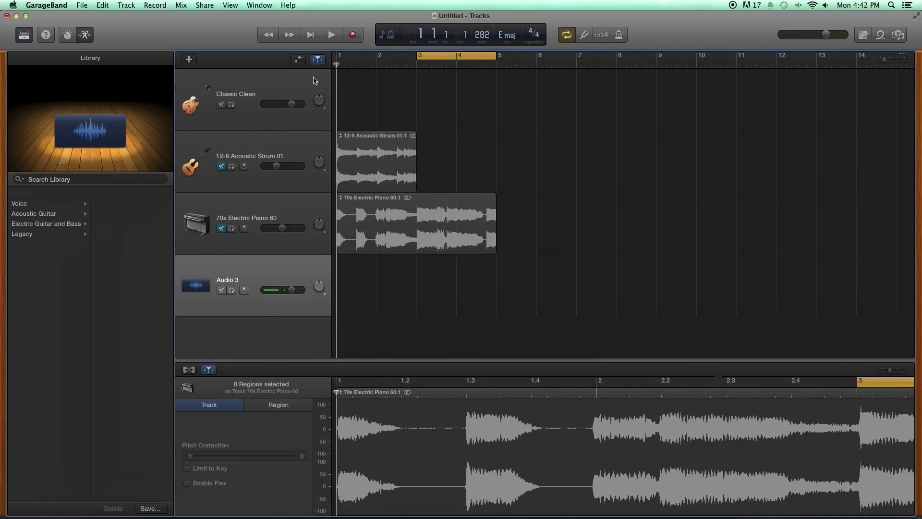
left_click(353, 36)
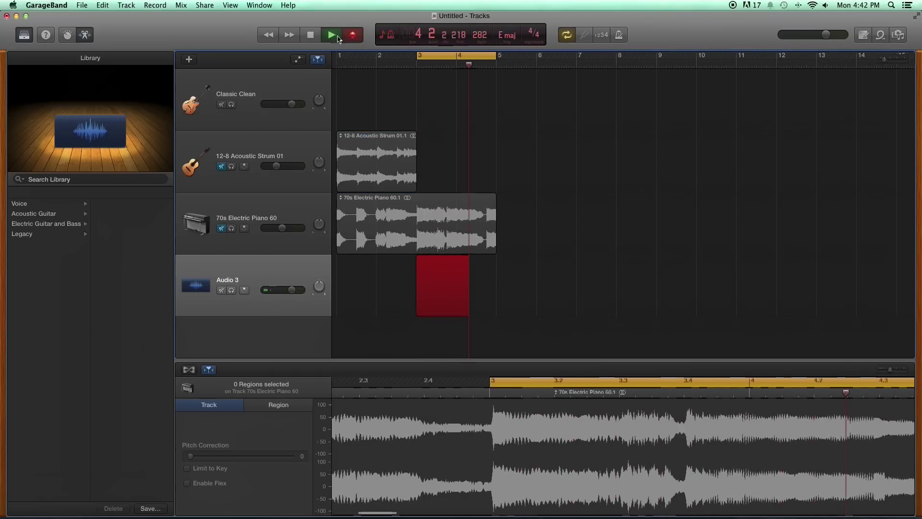
left_click(309, 37)
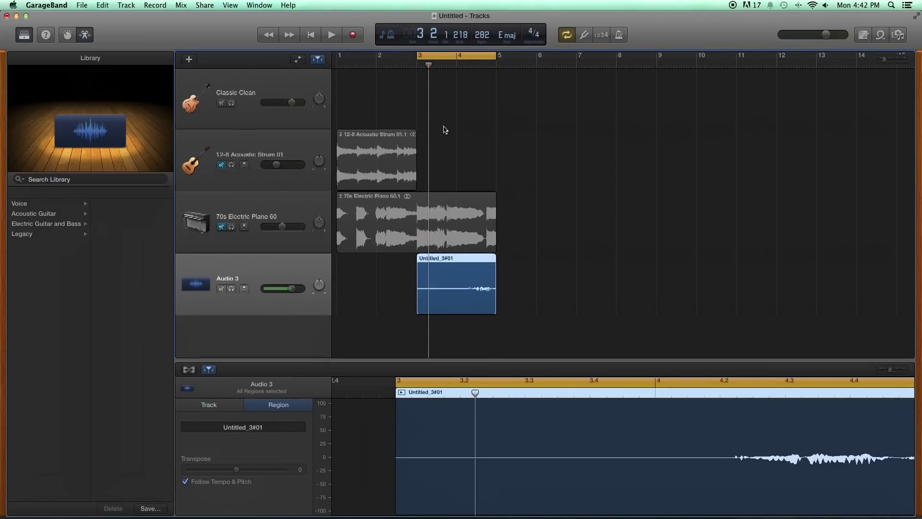
left_click(189, 369)
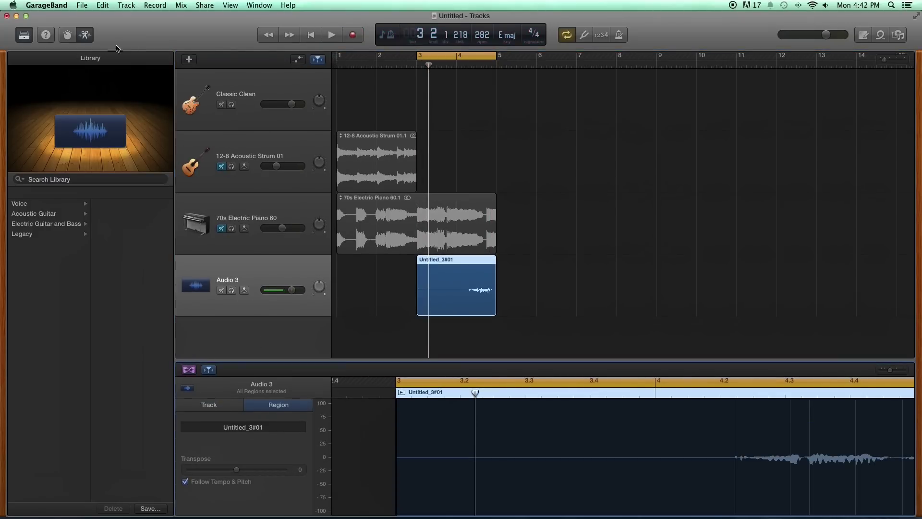
- Show the Smart Controls in place of the editor and move the recorded Audio 3 region to bar 1
left_click(68, 36)
left_click(85, 35)
left_click(67, 37)
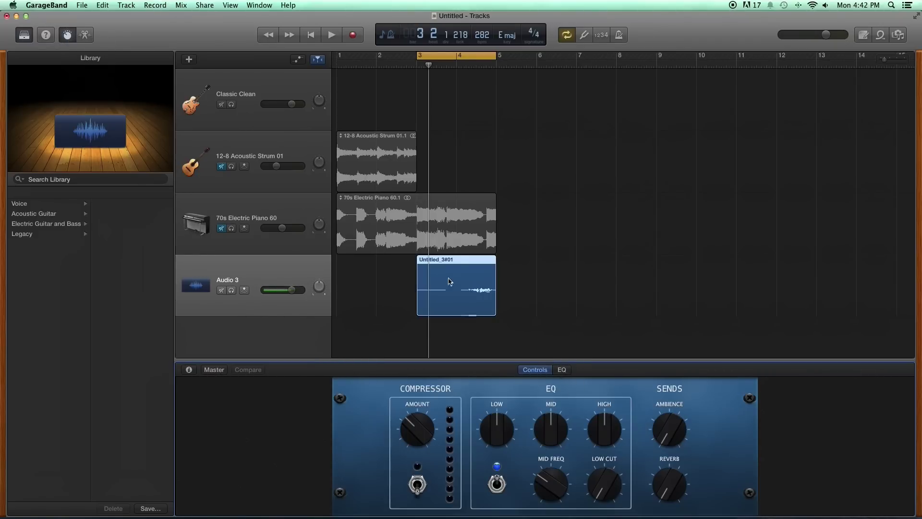
left_click_drag(442, 267, 335, 264)
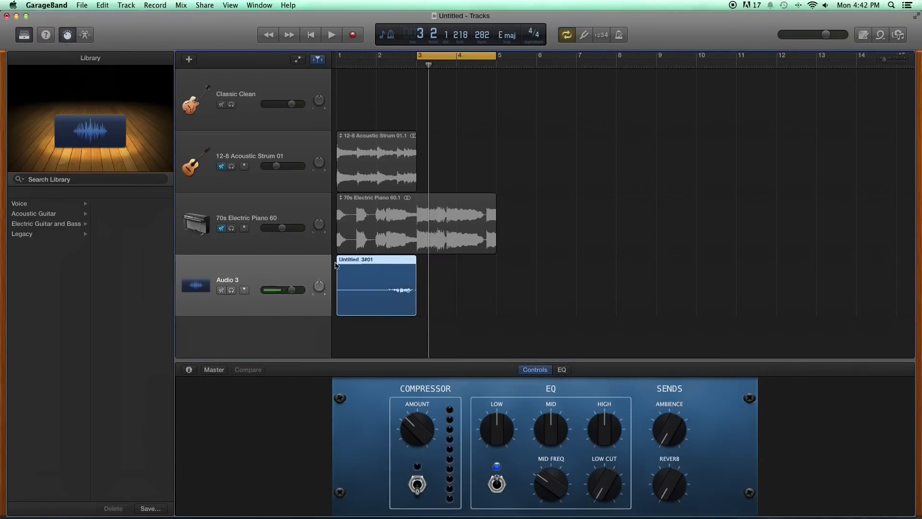
left_click(359, 66)
- Slightly adjust the Audio 3 track's EQ and raise its Ambience and Reverb sends
left_click(417, 484)
left_click_drag(497, 444, 497, 439)
left_click_drag(598, 438, 608, 441)
left_click_drag(675, 444, 668, 406)
left_click_drag(666, 482, 658, 452)
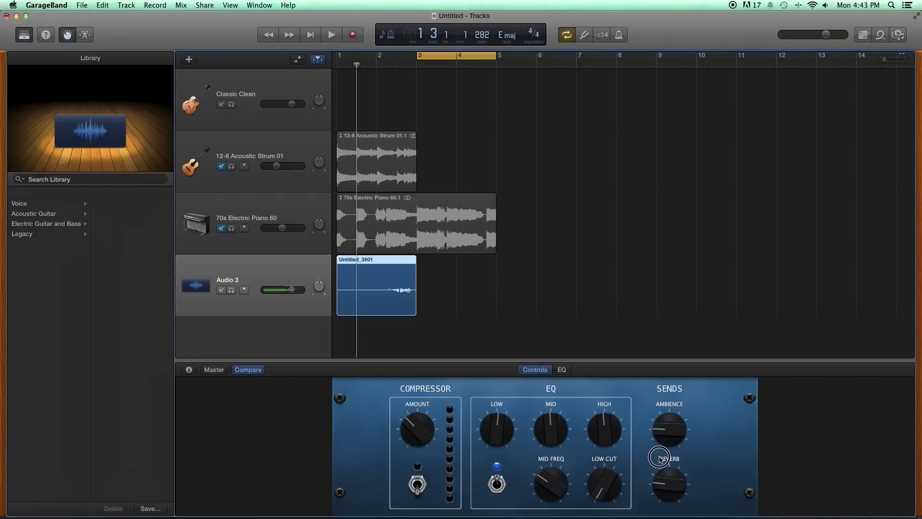
- Open the Audio 3 track's recording settings and review the record level and available M-Track input sources
left_click(193, 371)
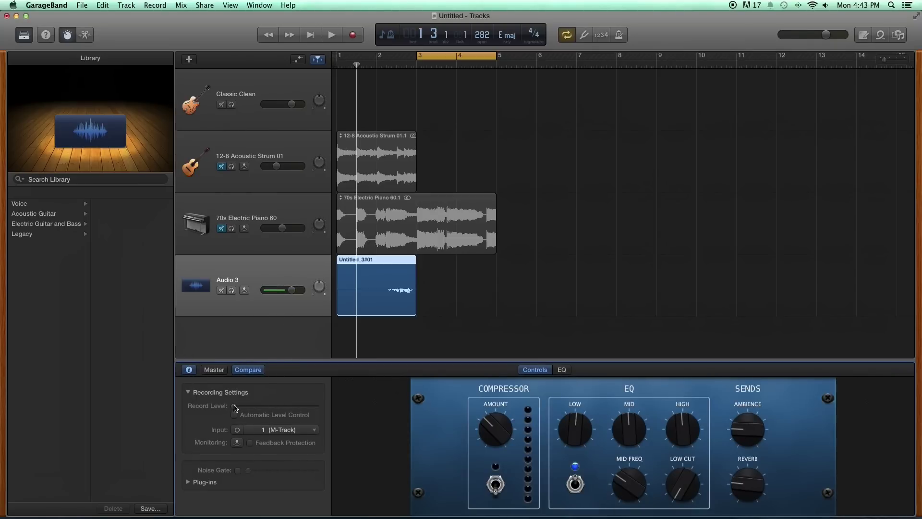
mouse_move(235, 407)
left_mouse_down()
mouse_move(276, 411)
mouse_move(235, 411)
left_mouse_up()
left_click(234, 415)
left_click(234, 415)
left_click(315, 430)
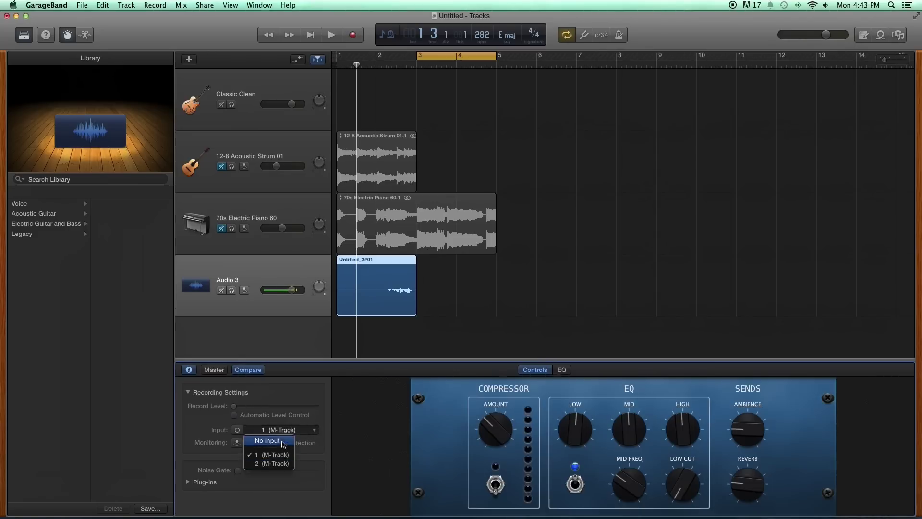
left_click(207, 425)
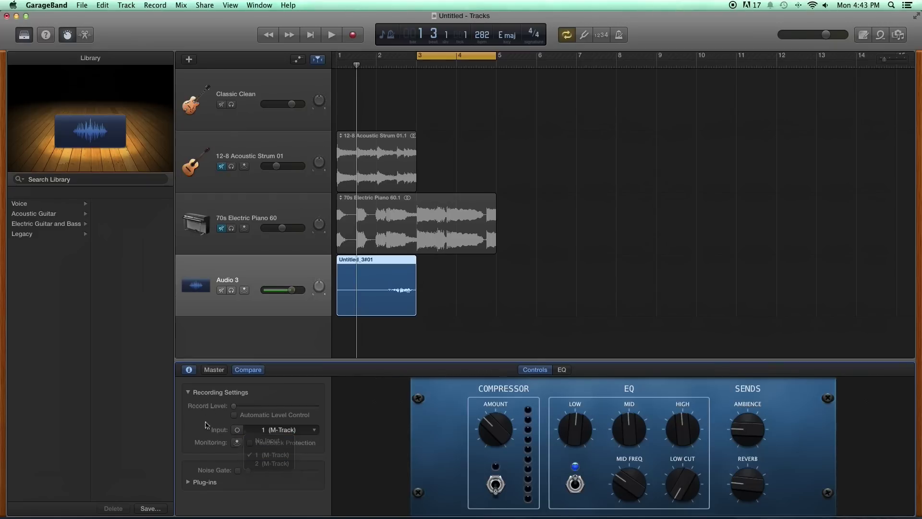
left_click(310, 432)
left_click(321, 430)
left_click(312, 430)
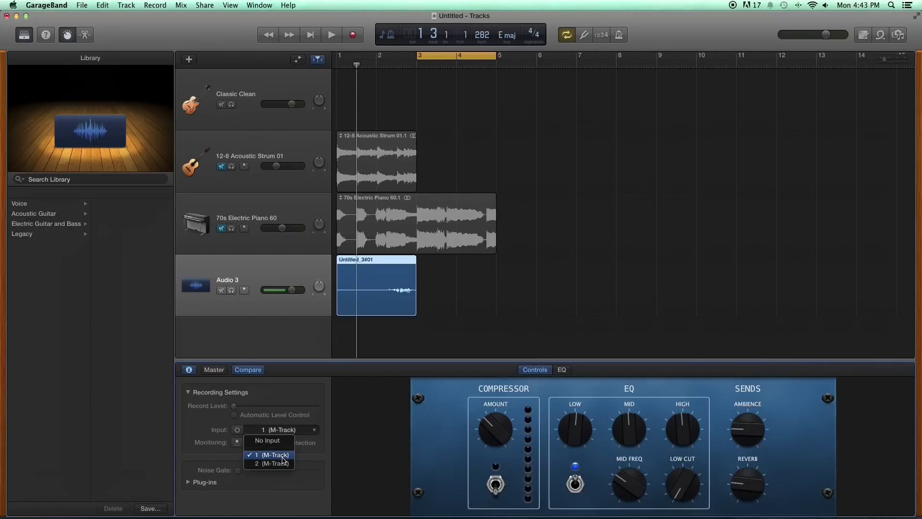
left_click(322, 443)
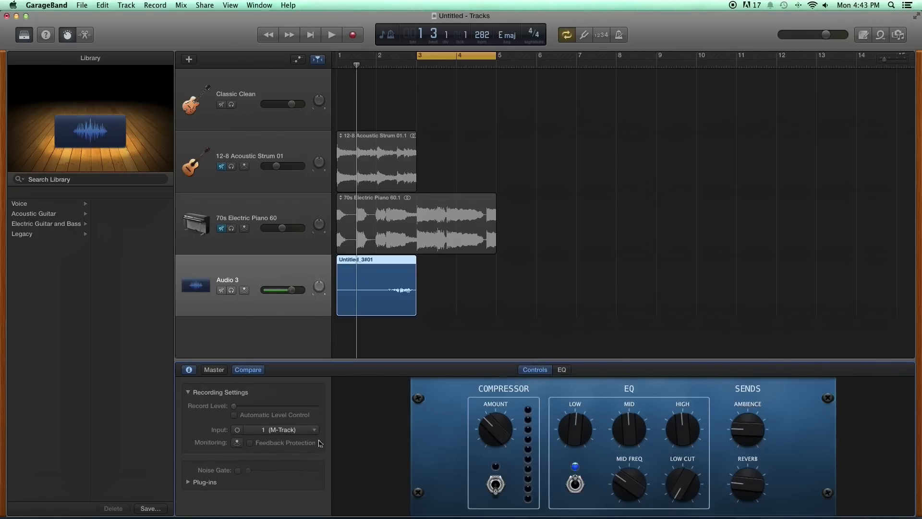
- Turn on the Noise Gate for the Audio 3 track and set its threshold to about -79 dB
left_click(237, 442)
left_click(252, 443)
left_click(238, 471)
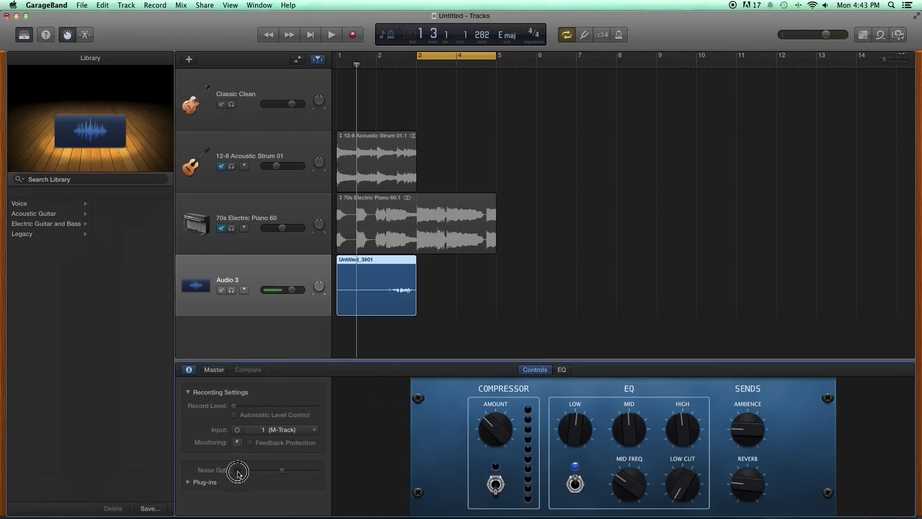
left_click_drag(283, 474, 264, 475)
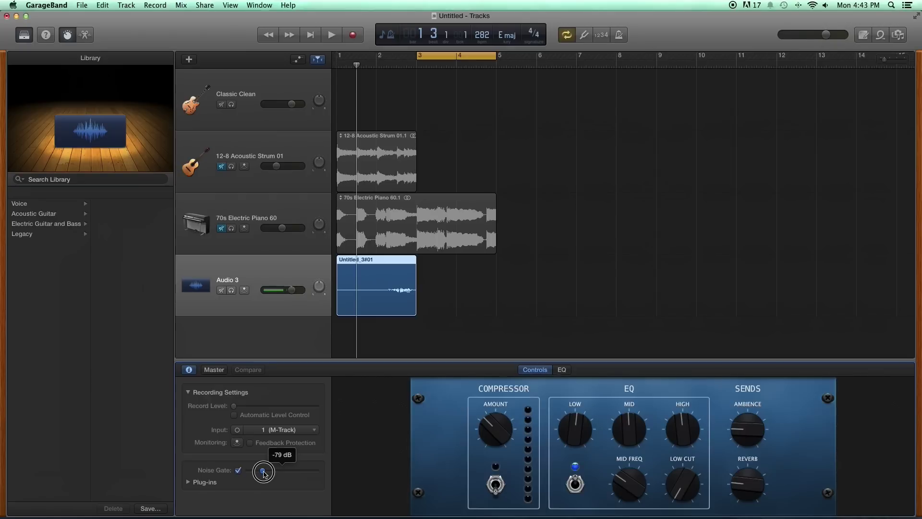
left_click_drag(263, 473, 262, 472)
- Expand the Audio 3 track's plug-ins and review the effect categories available for an empty slot
left_click(188, 482)
scroll(250, 480, "down", 5)
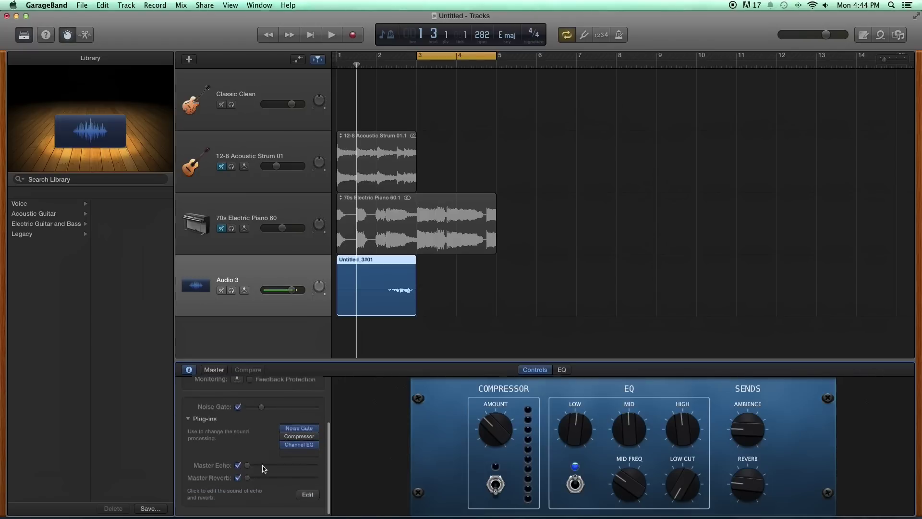
left_click(315, 458)
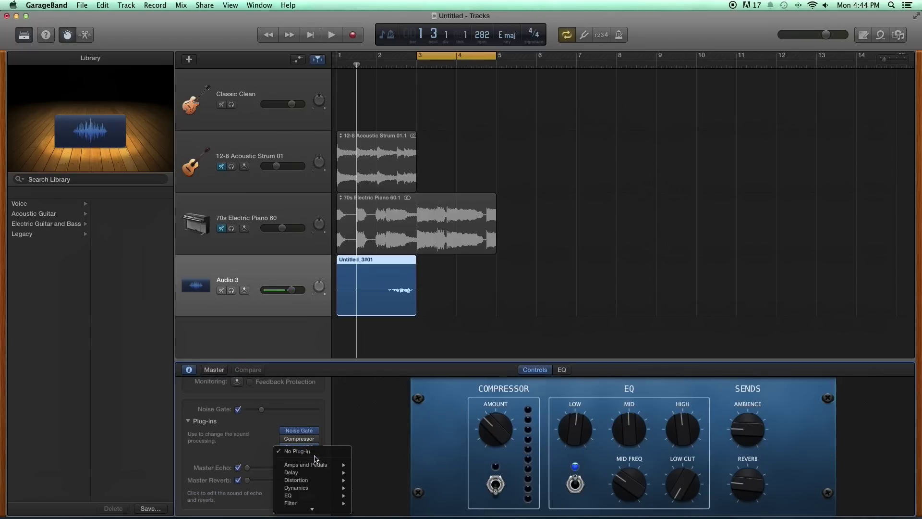
mouse_move(349, 476)
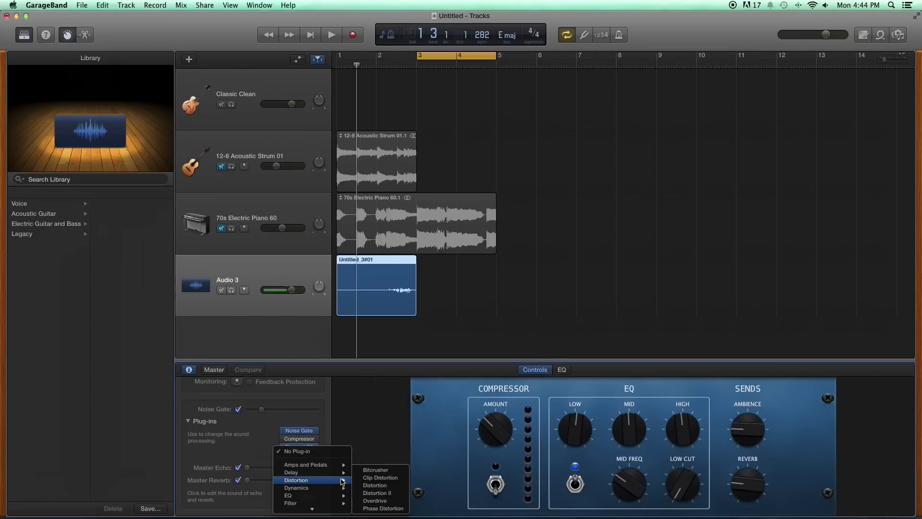
left_click(321, 392)
scroll(306, 471, "down", 1)
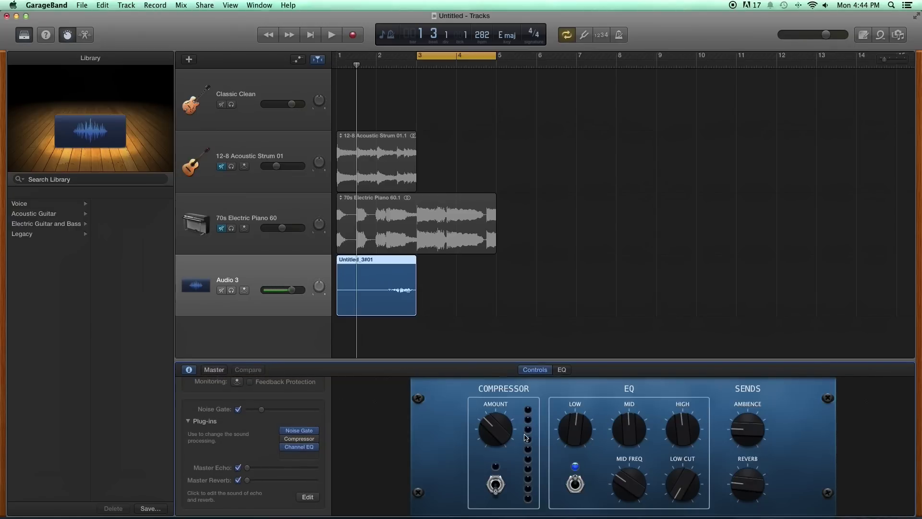
scroll(280, 475, "up", 5)
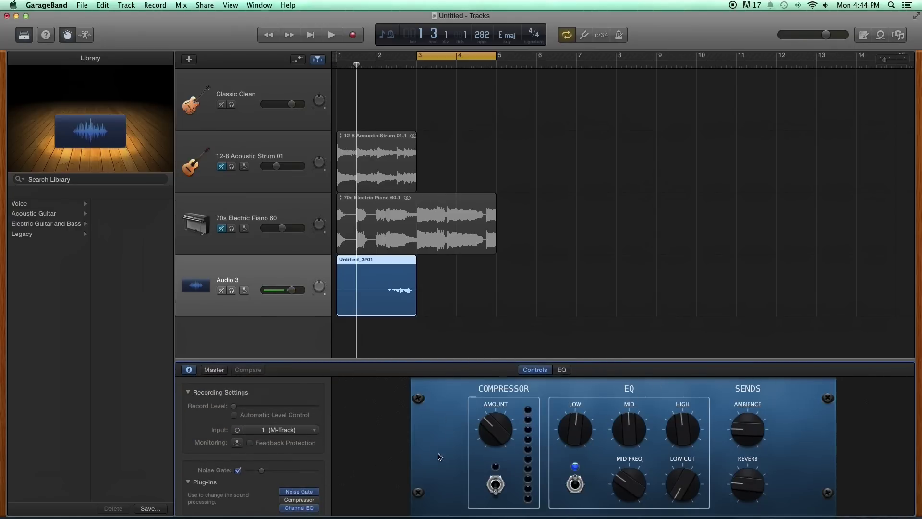
- Look through the Smart Controls of each track, ending on the Classic Clean track
left_click(243, 83)
right_click(316, 90)
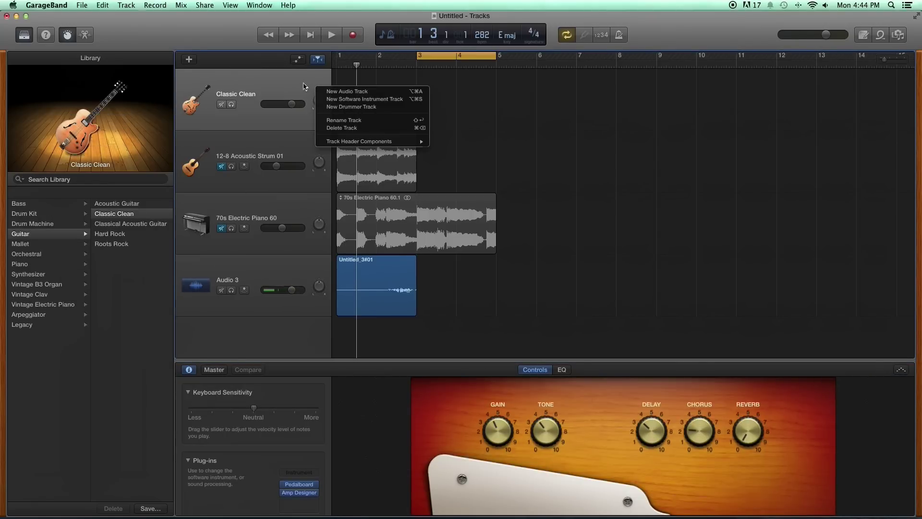
left_click(277, 83)
left_click(269, 152)
left_click(256, 215)
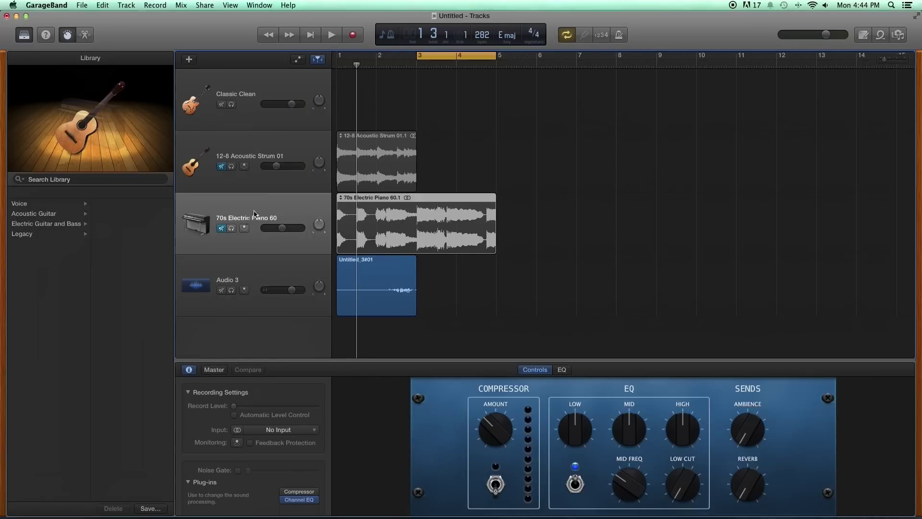
left_click(250, 270)
left_click(269, 85)
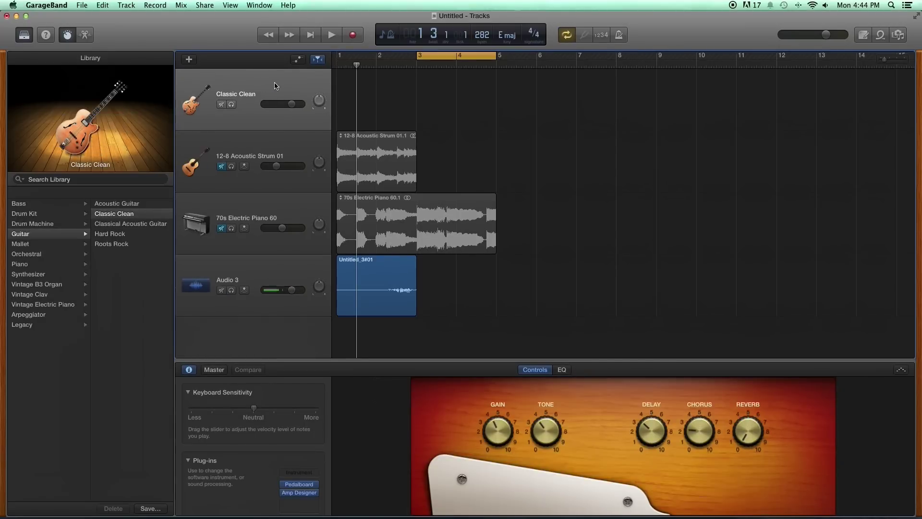
- Show the Record Enable control in the track headers
right_click(276, 85)
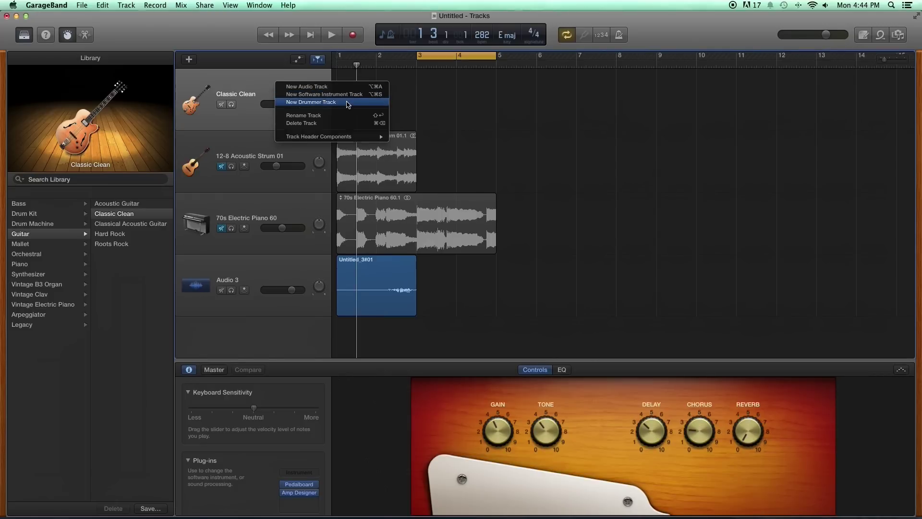
mouse_move(374, 139)
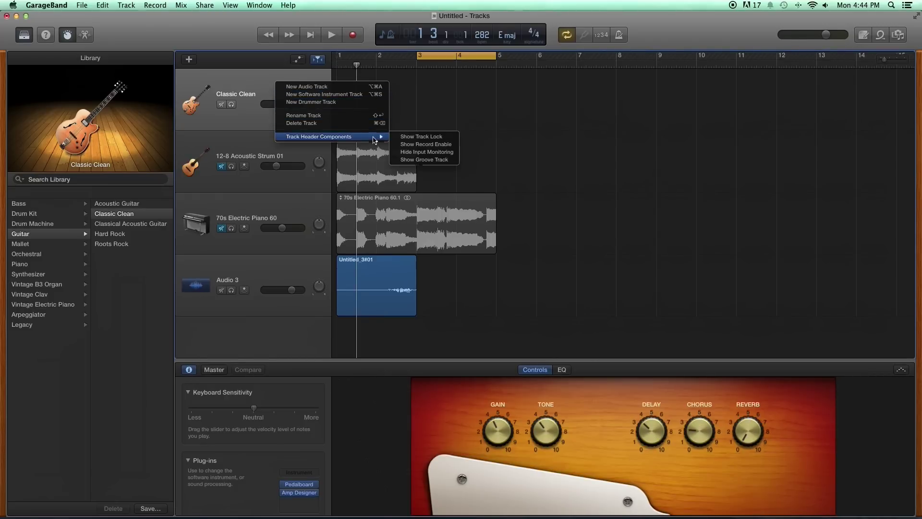
left_click(447, 145)
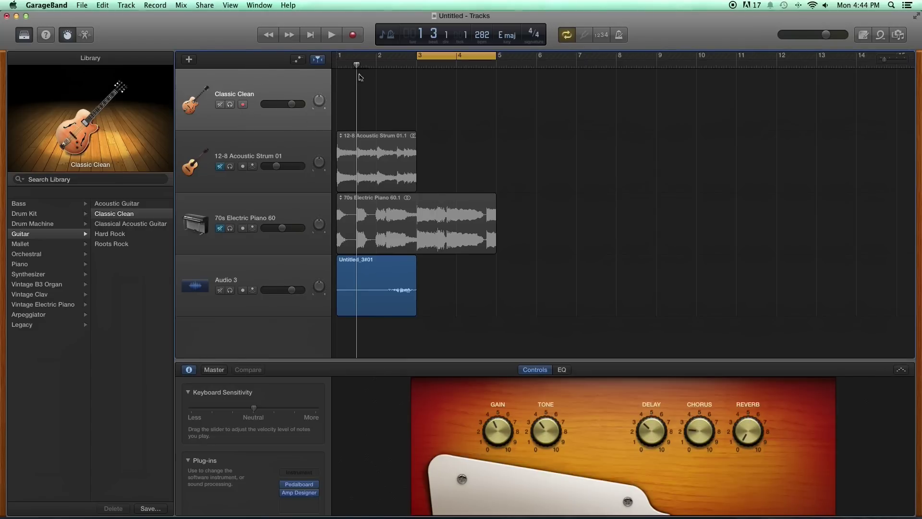
- Arm Audio 3 alongside Classic Clean, record takes over the cycle area, and return the playhead to bar 1
left_click_drag(357, 79, 335, 78)
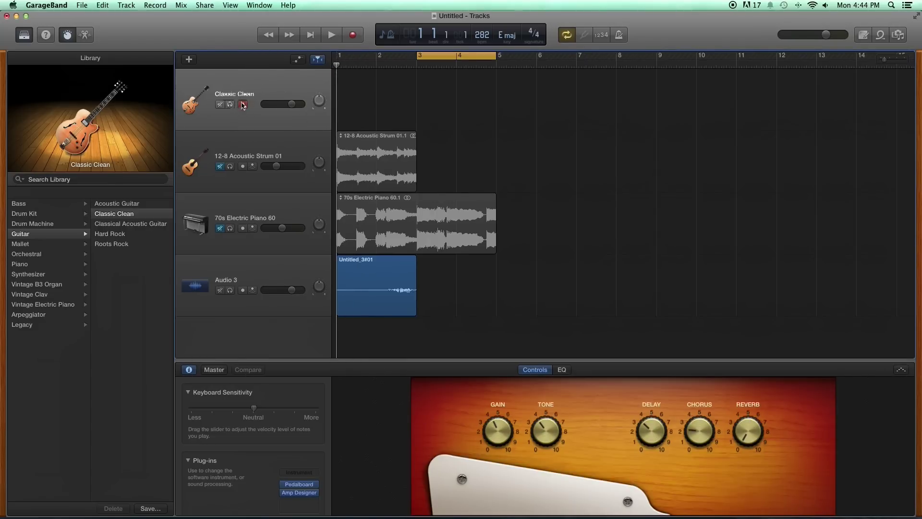
left_click(244, 167)
left_click(532, 179)
left_click(243, 291)
left_click(353, 35)
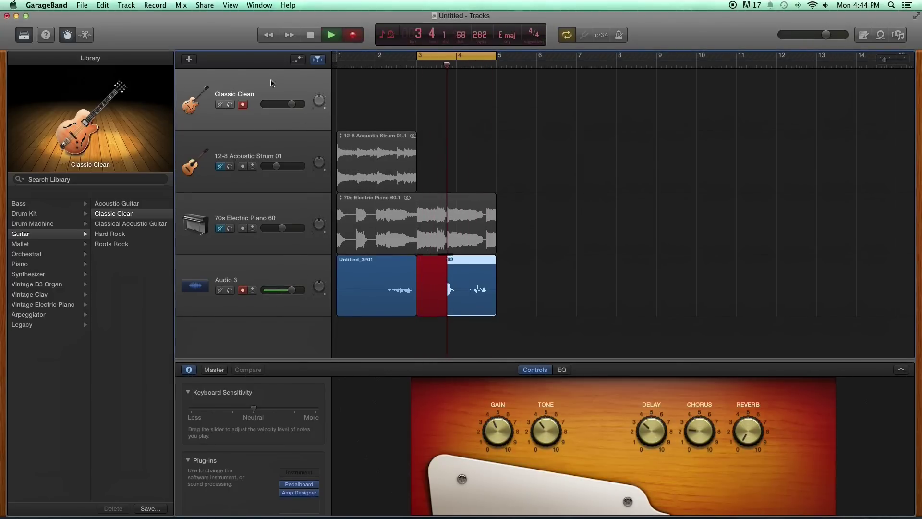
key("space")
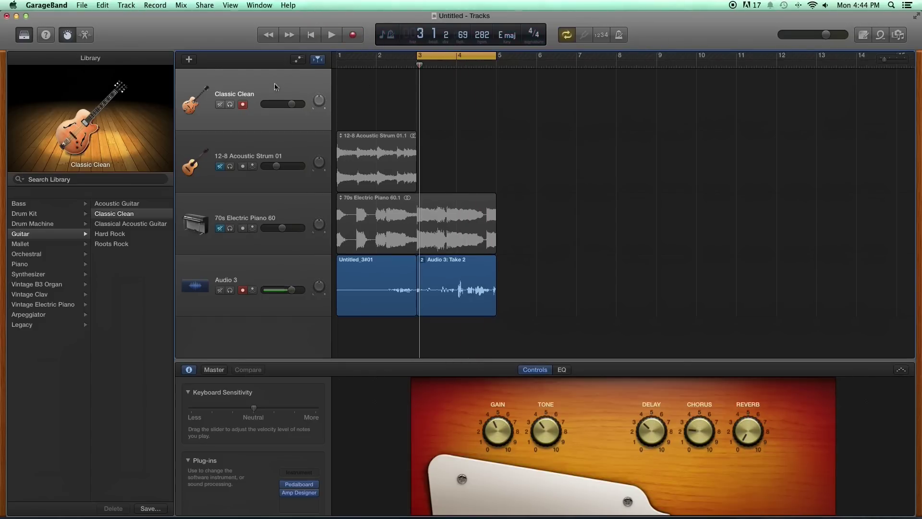
left_click_drag(405, 66, 336, 65)
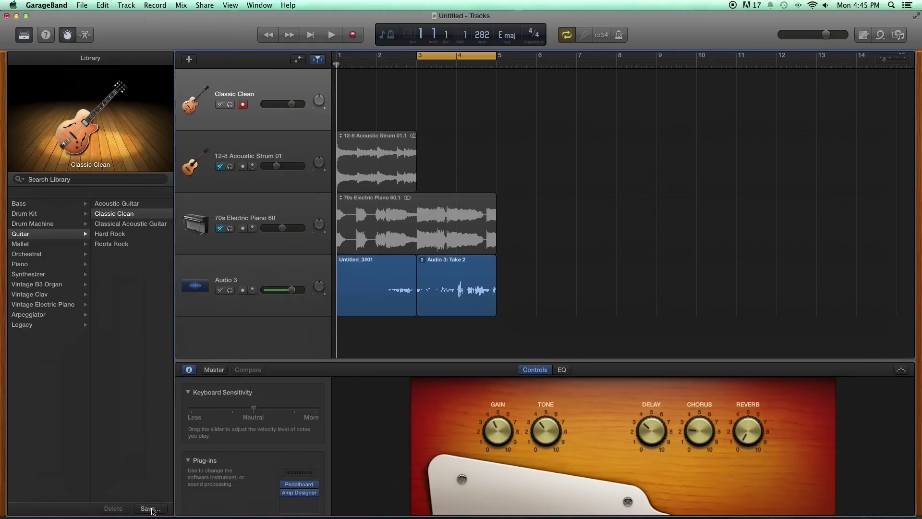
- Start saving the Classic Clean patch under a test name, then cancel the save
left_click(150, 509)
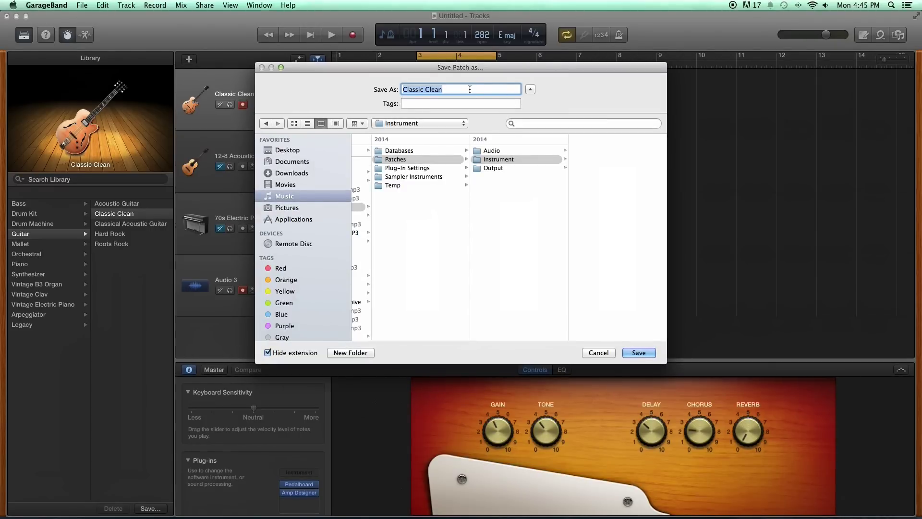
type("tcst")
left_click(598, 352)
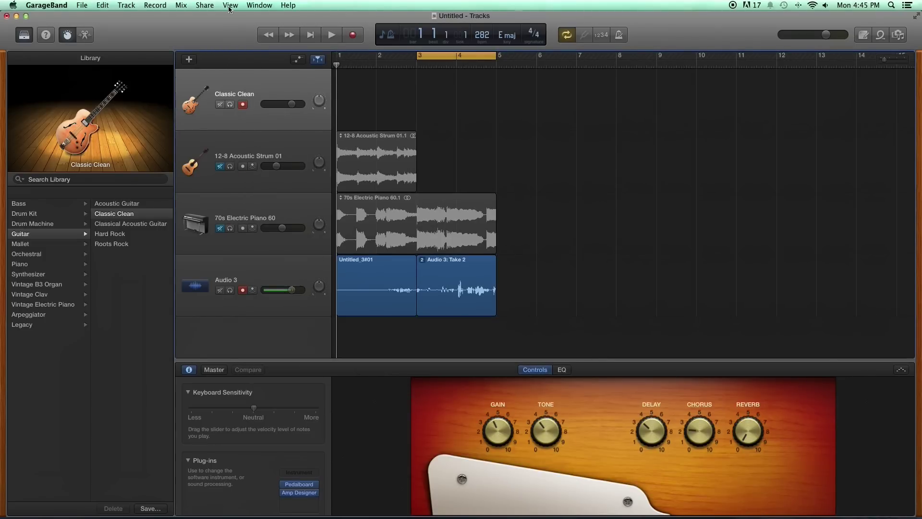
- Start exporting the song to disk and compare the AAC, MP3 and AIFF format options
left_click(204, 6)
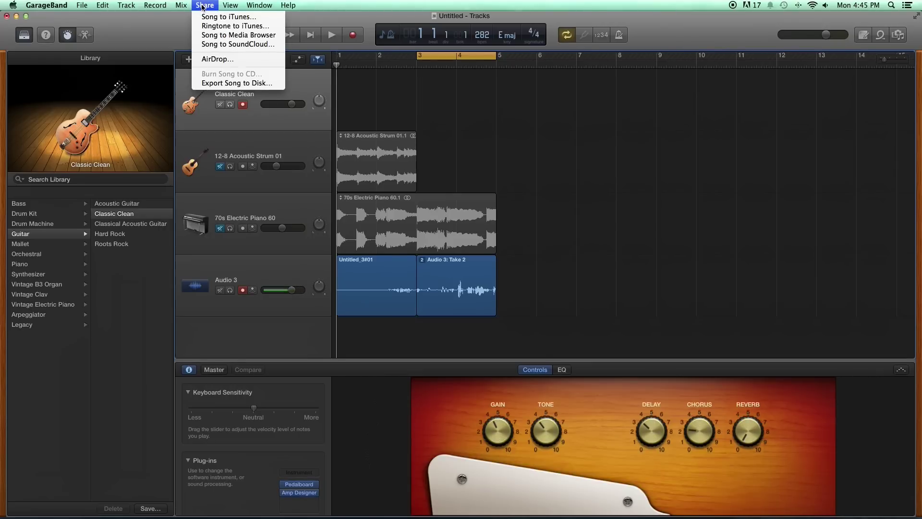
left_click(236, 83)
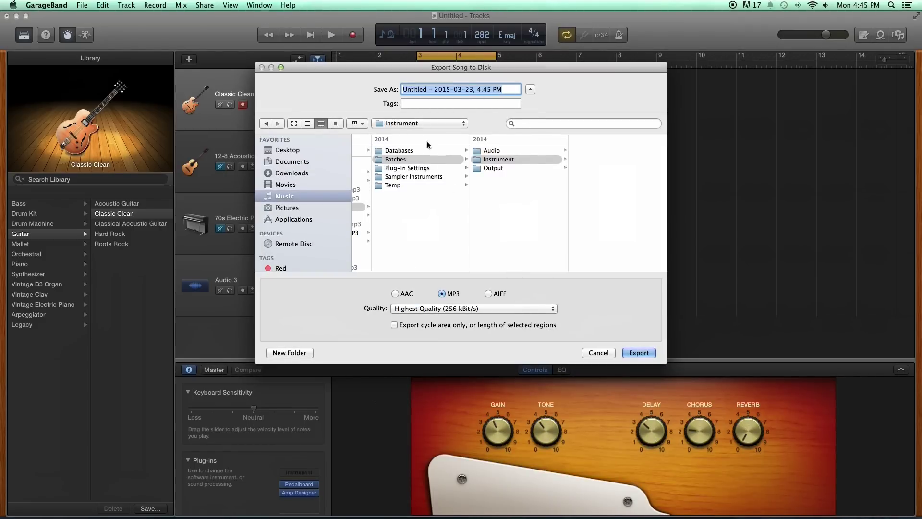
left_click(398, 293)
left_click(442, 294)
left_click(489, 294)
left_click(442, 293)
left_click(395, 293)
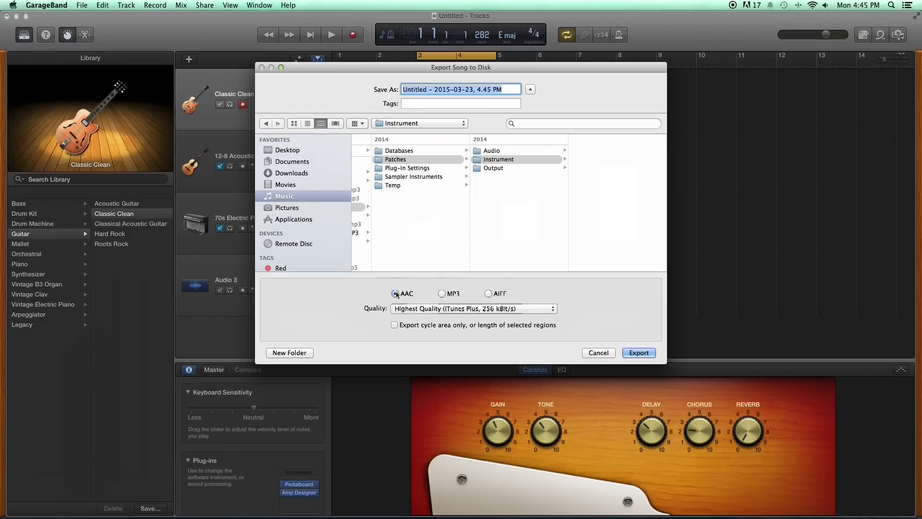
left_click(442, 293)
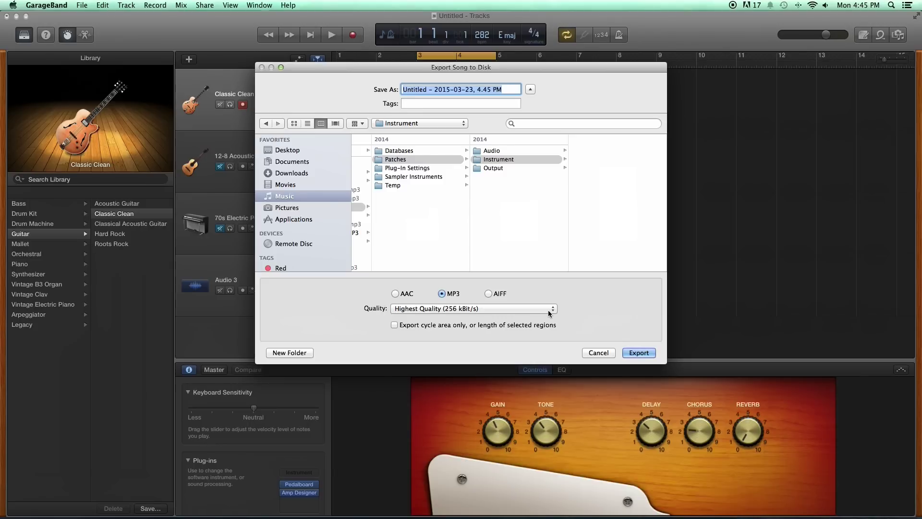
- Review the export quality choices for MP3 and AAC, and cancel the export
left_click(549, 310)
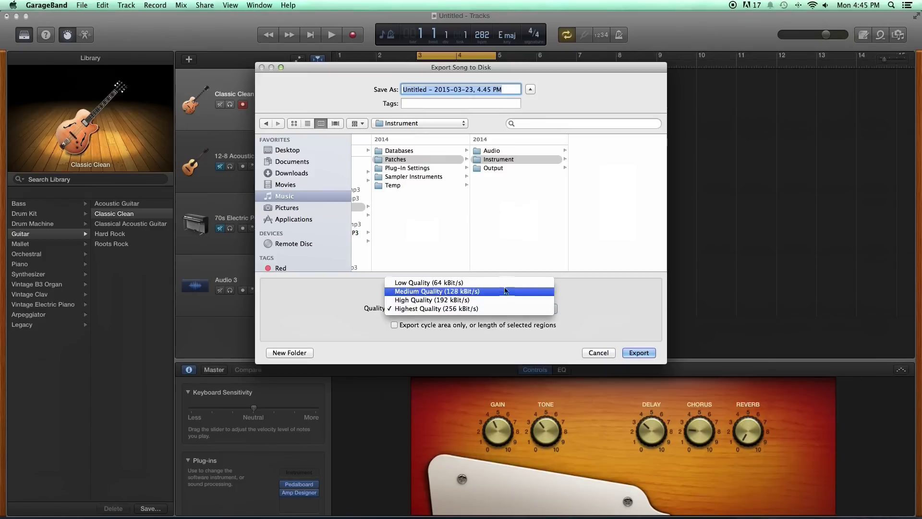
left_click(566, 298)
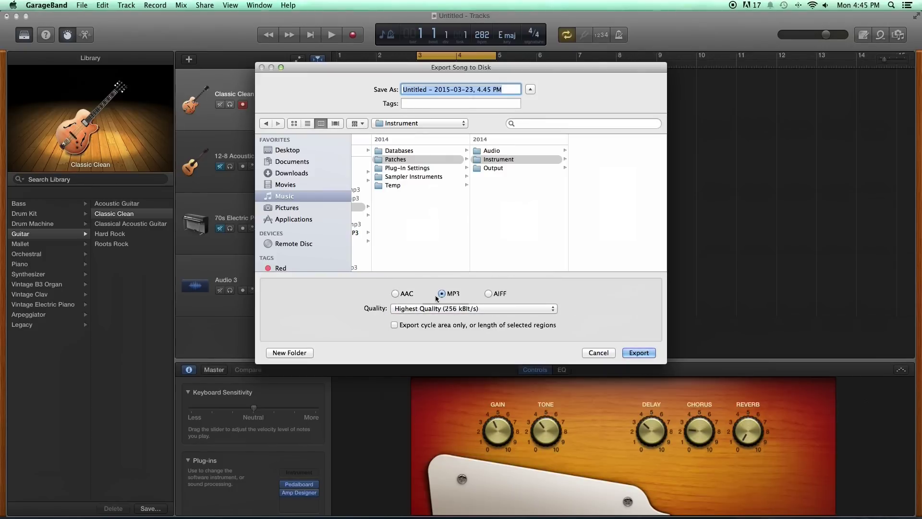
left_click(480, 309)
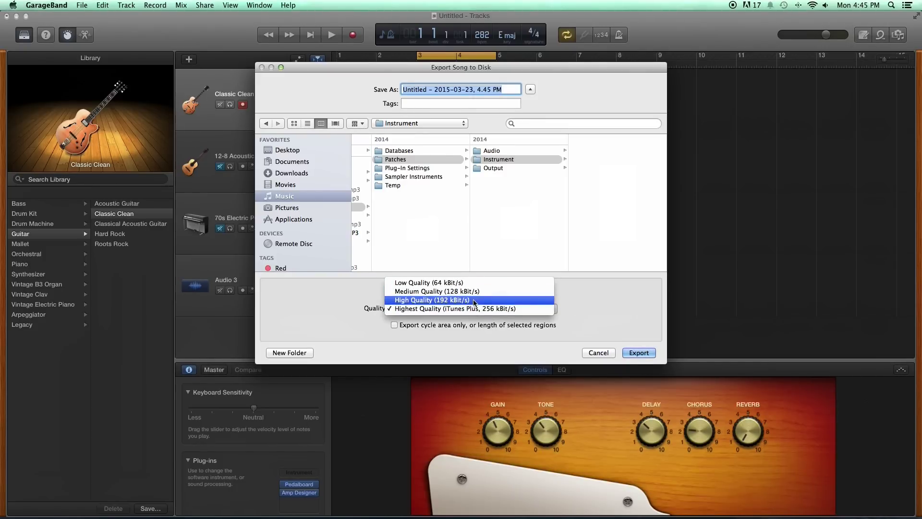
left_click(612, 304)
left_click(538, 308)
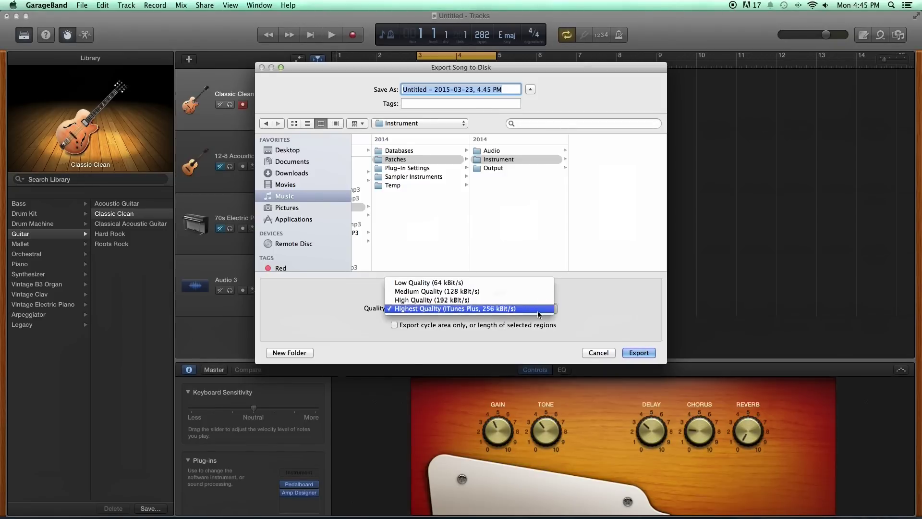
left_click(581, 308)
left_click(598, 352)
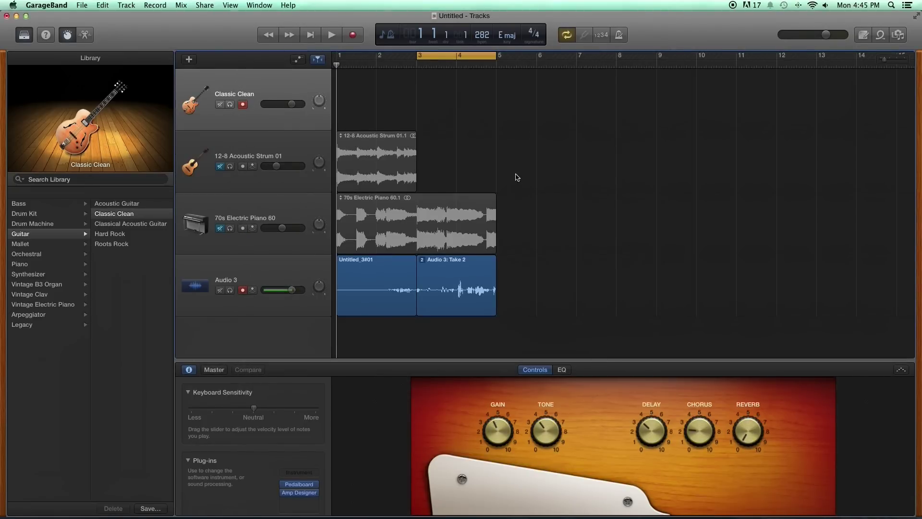